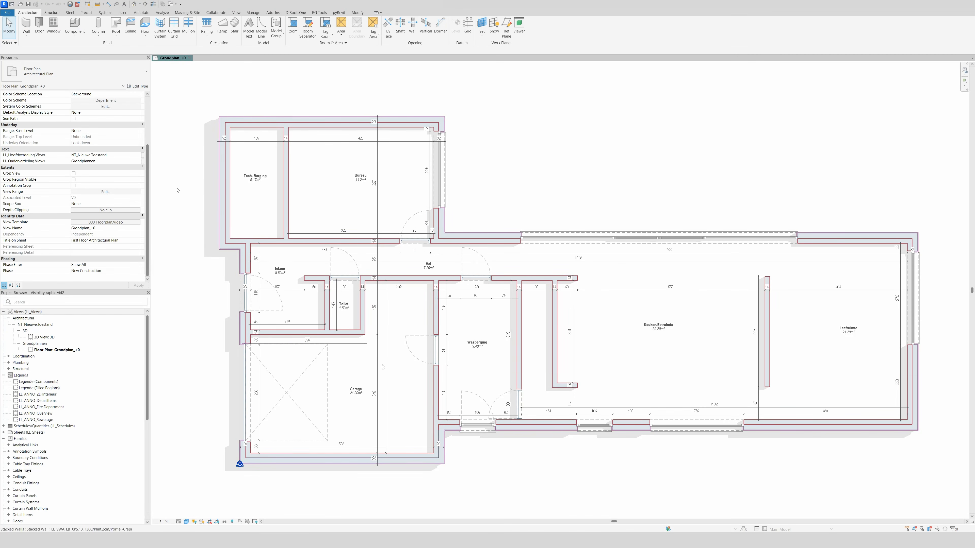
Open the 3D view, examine the sectioned building model, and return to the Grondplan_+0 floor plan
double_click(44, 337)
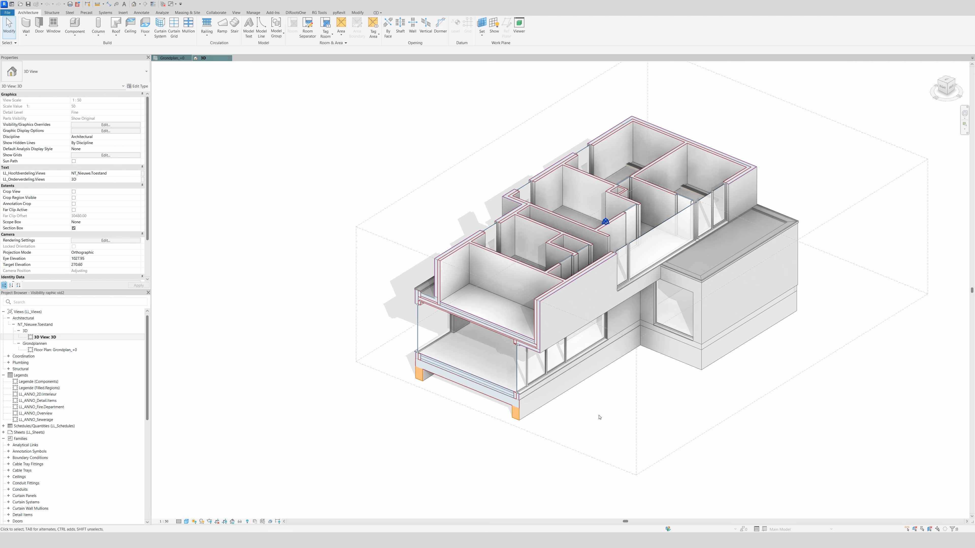
scroll(599, 414, "up", 2)
middle_click_drag(596, 344, 534, 357, "shift")
scroll(538, 382, "down", 2)
scroll(534, 357, "up", 1)
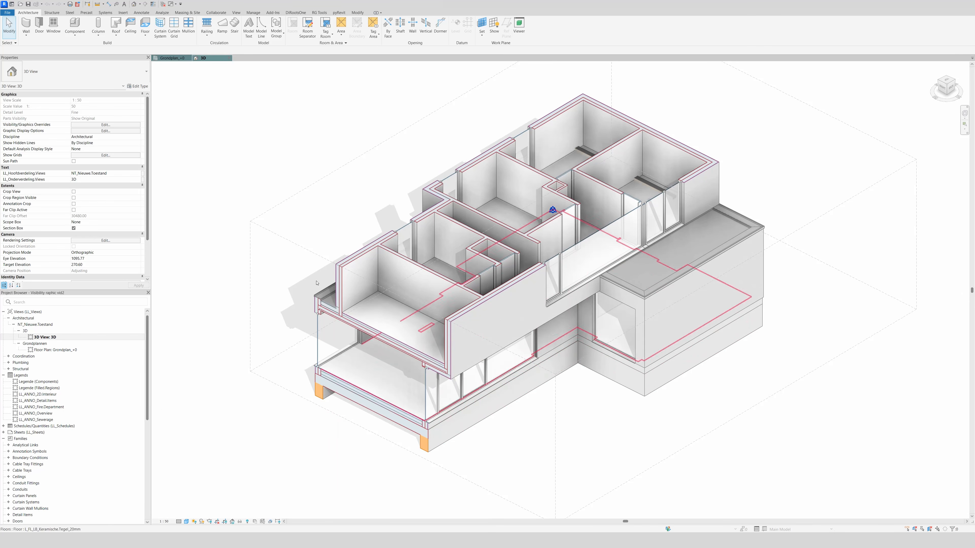
scroll(386, 367, "up", 3)
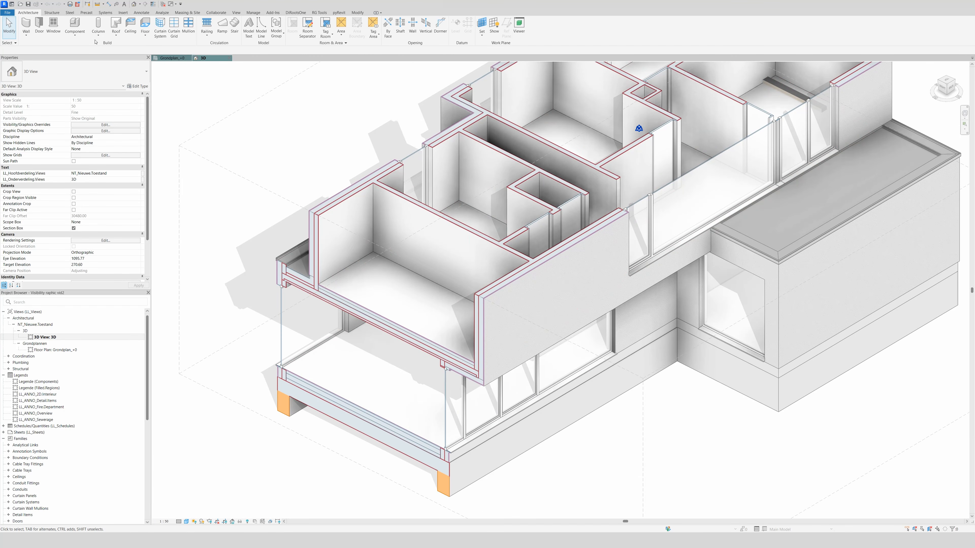
left_click(172, 57)
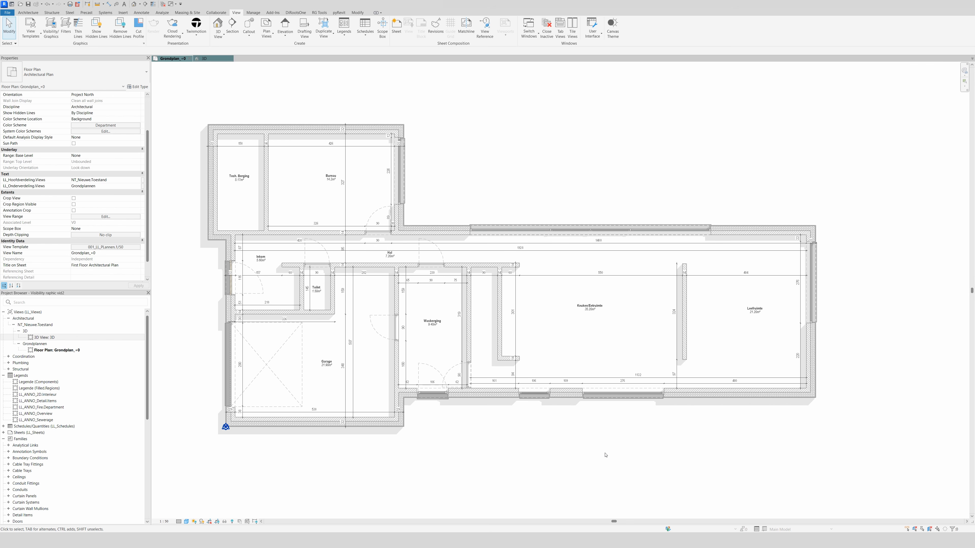
Open the view template manager to review the project's existing templates and their included properties
left_click(25, 13)
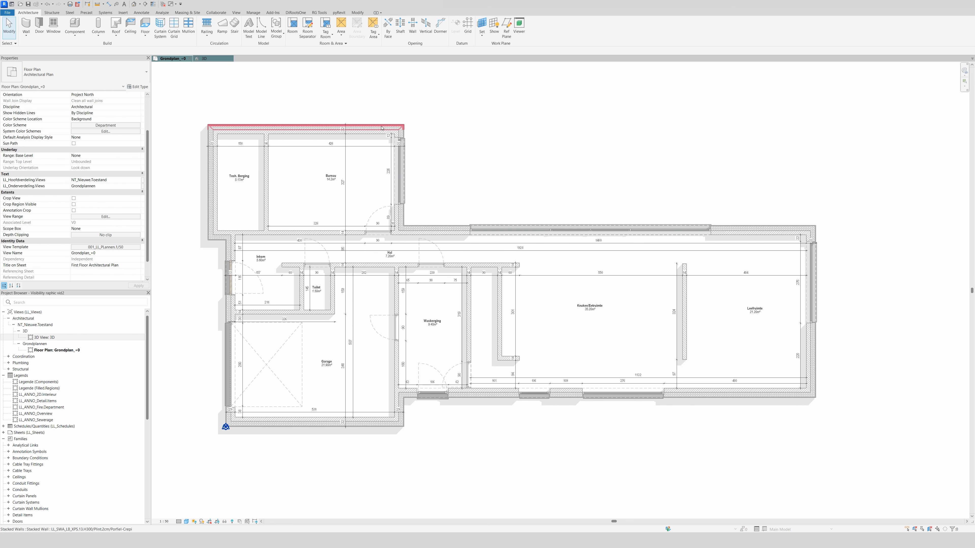
left_click(236, 12)
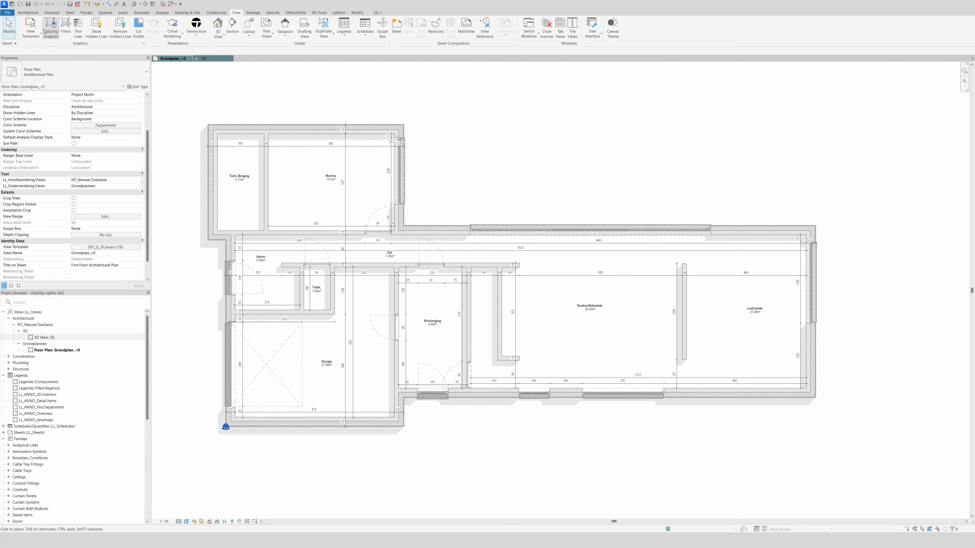
left_click(40, 37)
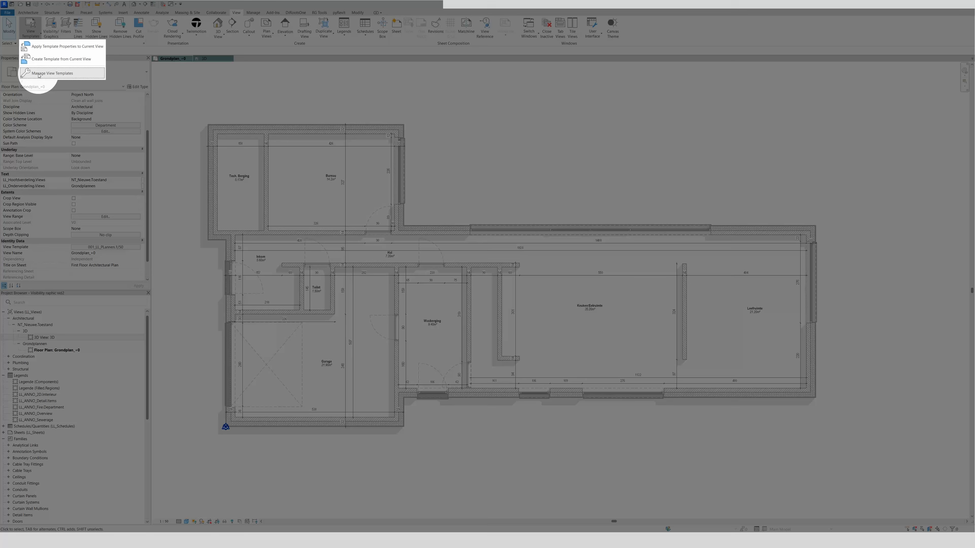
left_click(38, 74)
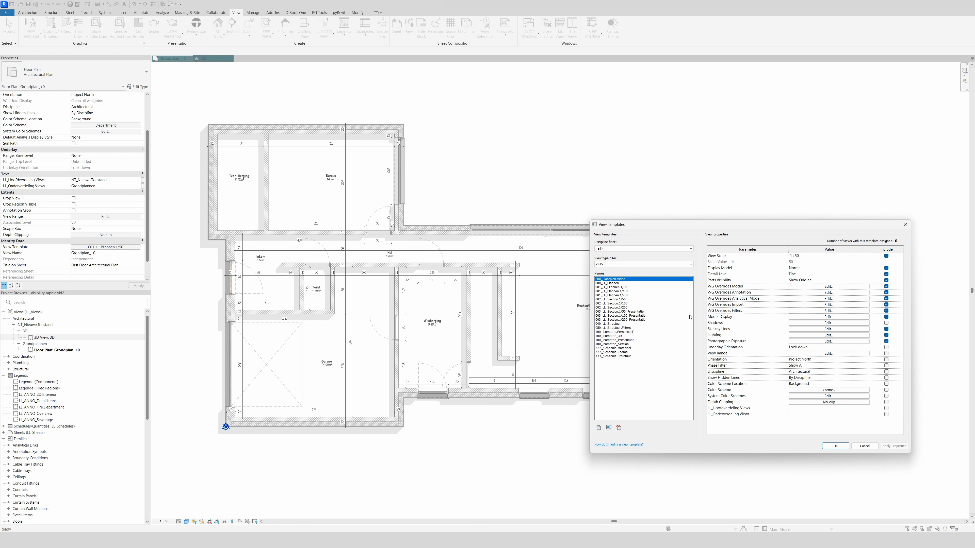
left_click(835, 446)
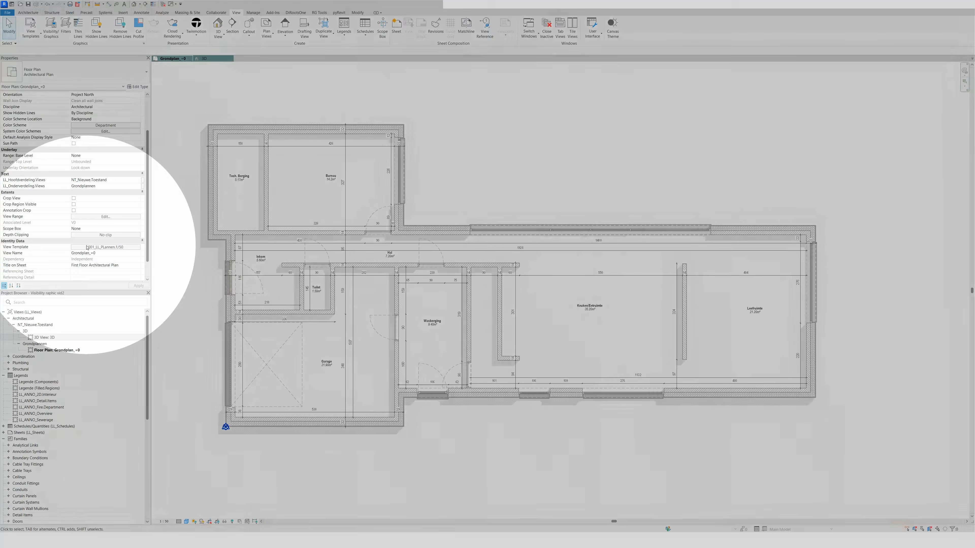
Remove the view template from the Grondplan_+0 floor plan by assigning <None>
left_click(106, 247)
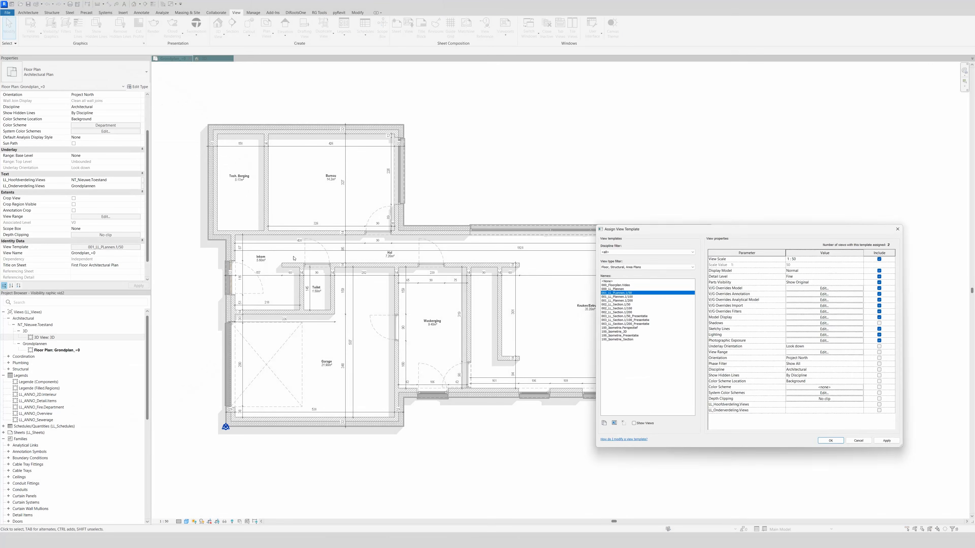
left_click(615, 280)
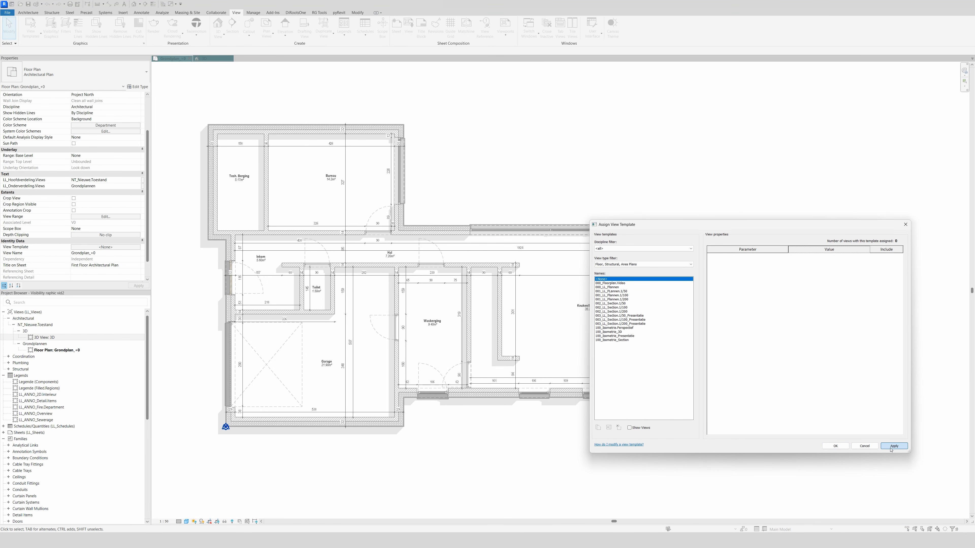
left_click(835, 446)
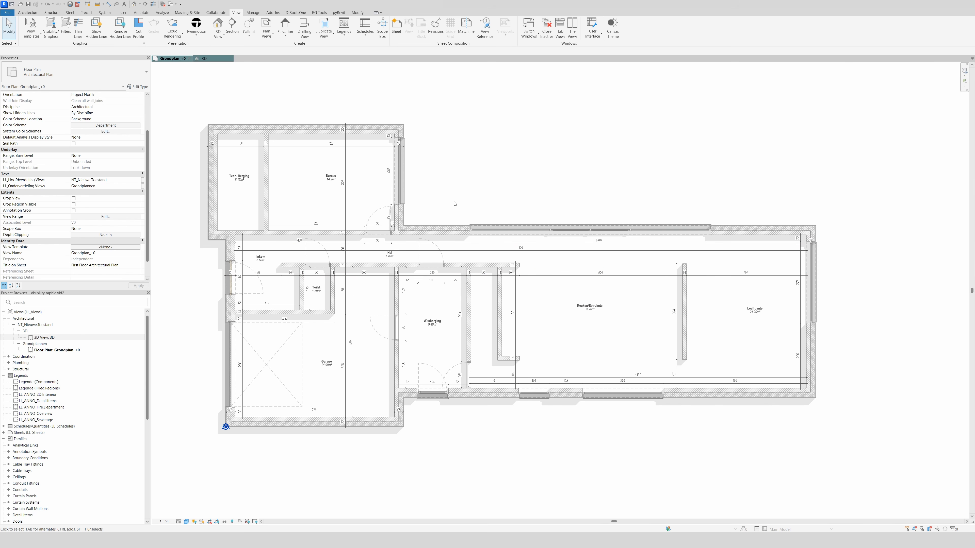
Override the Floors category's surface foreground in this view with the LL_Diagonaal_2mm pattern in light orange RGB 250-191-127
key("v")
key("g")
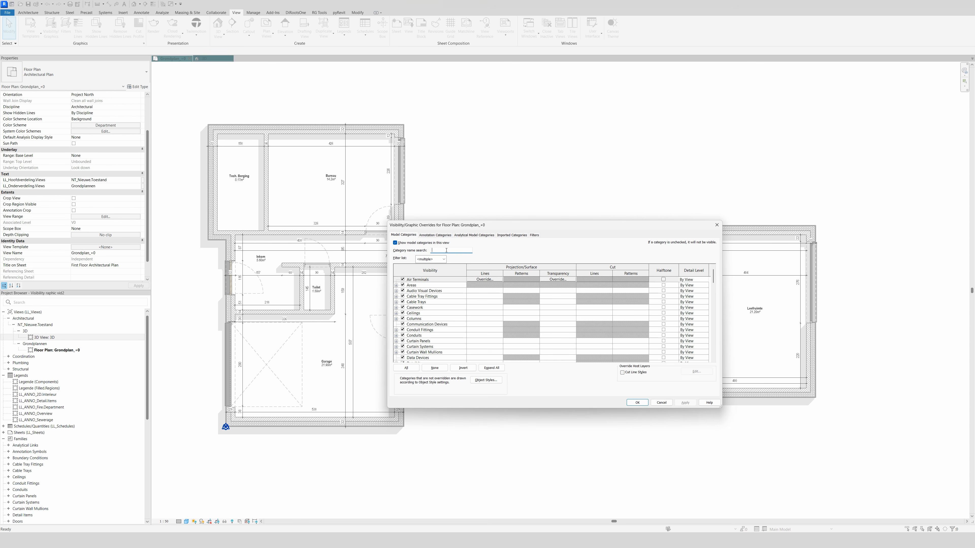
type("floor")
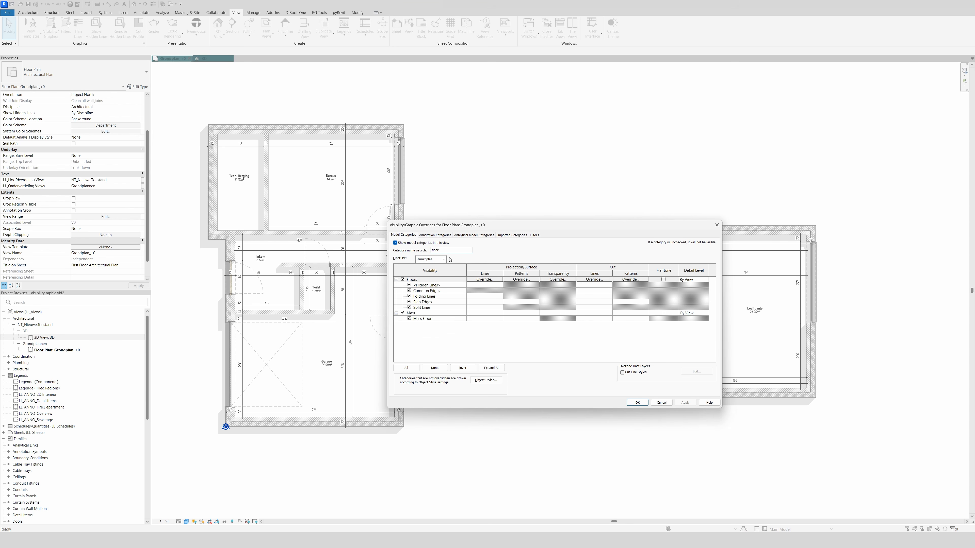
left_click(528, 281)
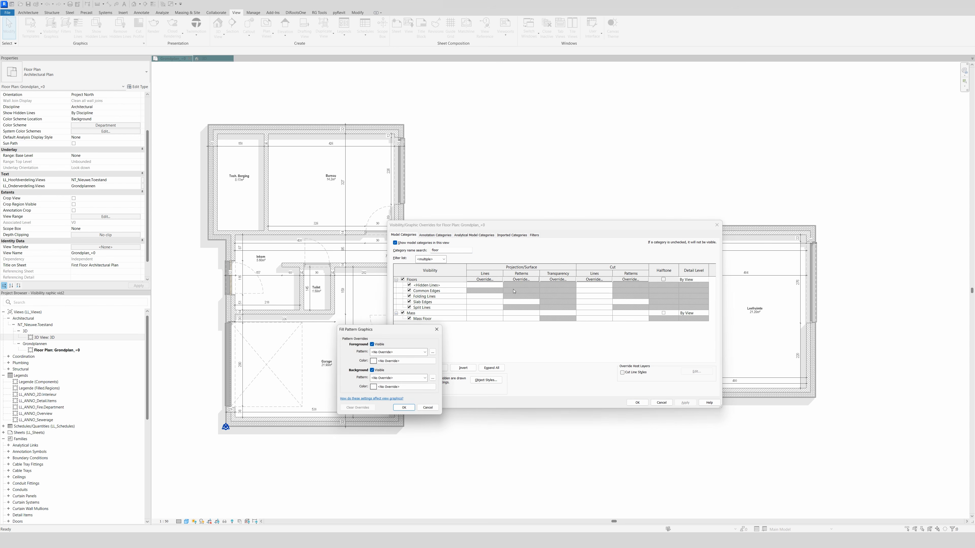
left_click(388, 352)
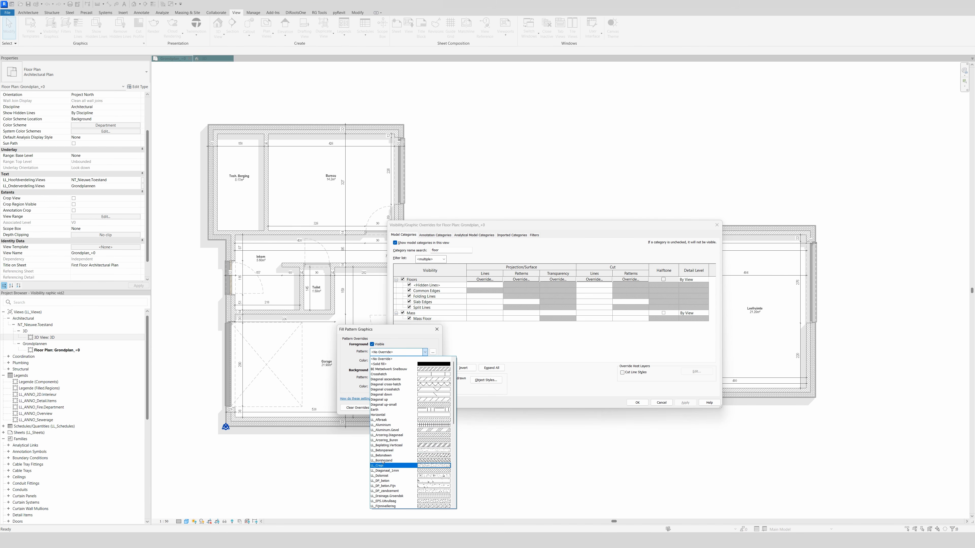
left_click(389, 476)
left_click(397, 361)
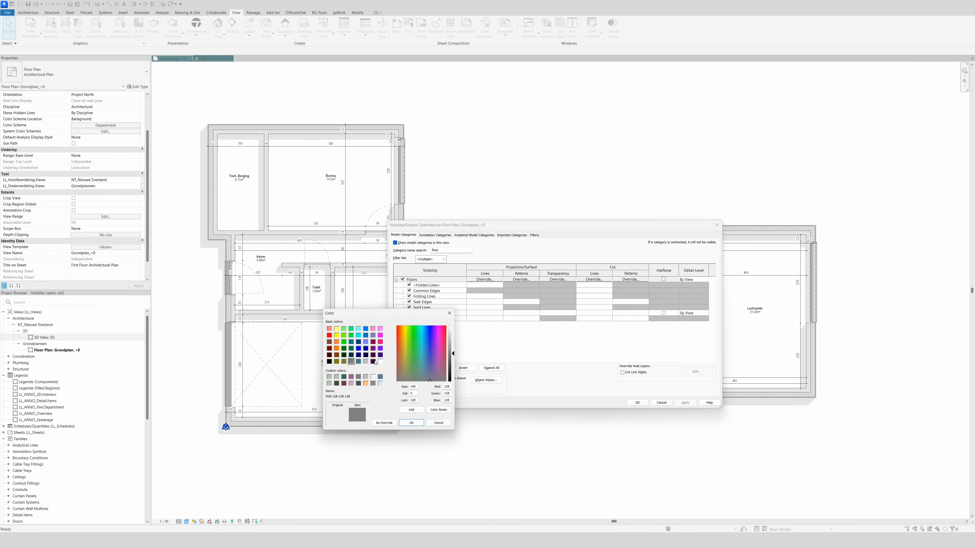
left_click(366, 385)
left_click(413, 425)
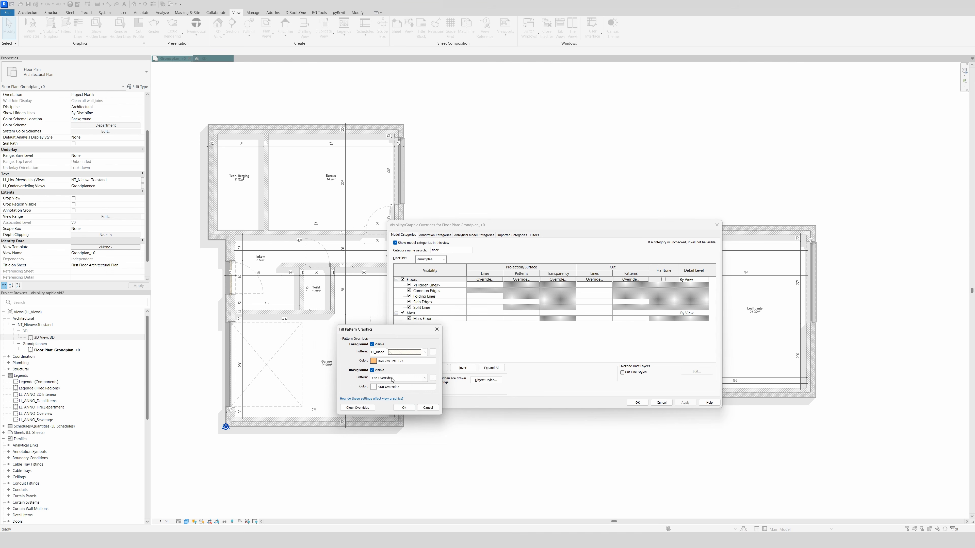
Set the Floors surface background to a solid fill in grey-green RGB 181-197-180 and apply the overrides
left_click(399, 378)
left_click(401, 390)
left_click(399, 386)
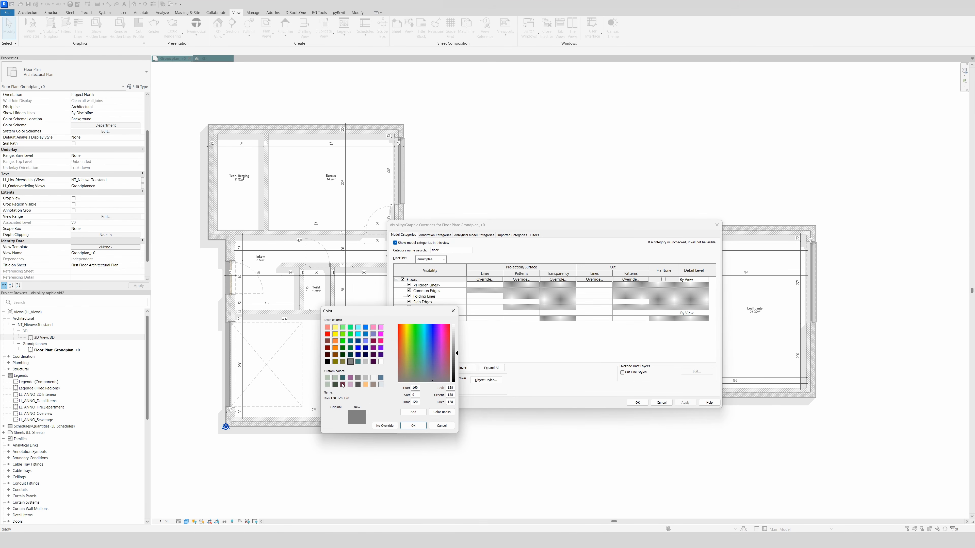
left_click(335, 378)
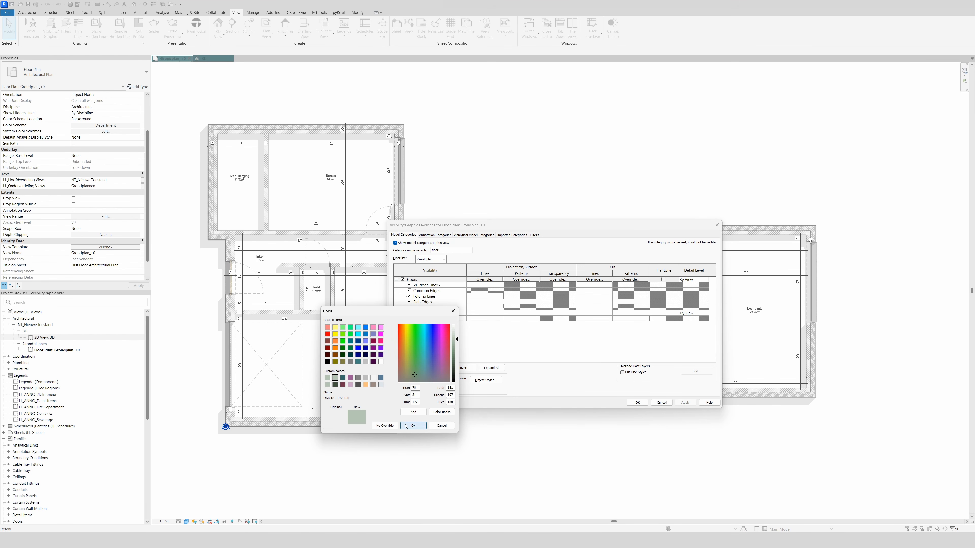
left_click(413, 426)
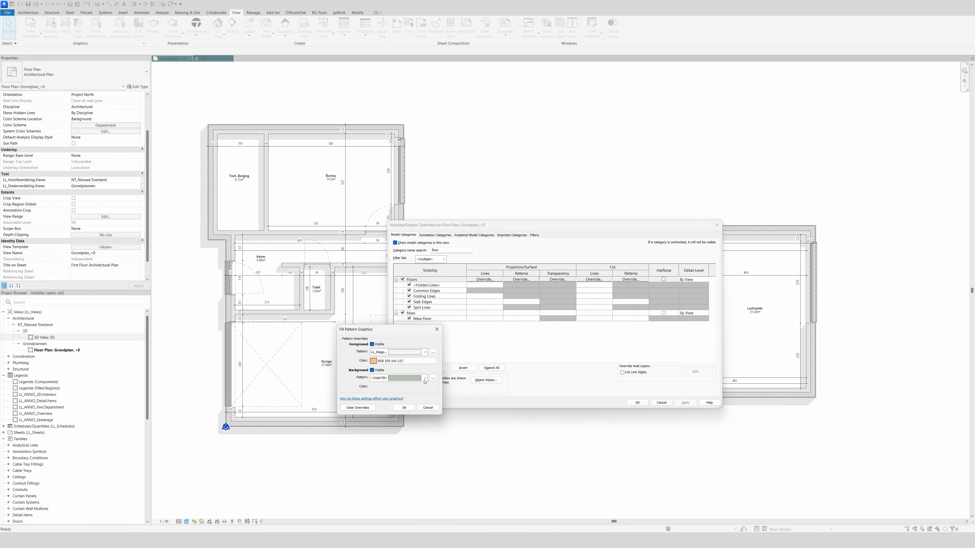
left_click(404, 407)
left_click(685, 402)
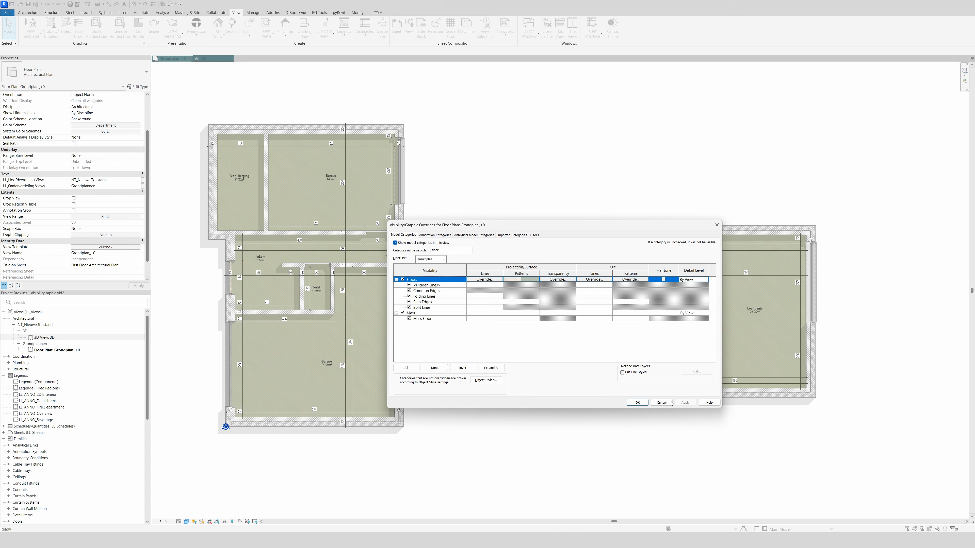
left_click(637, 402)
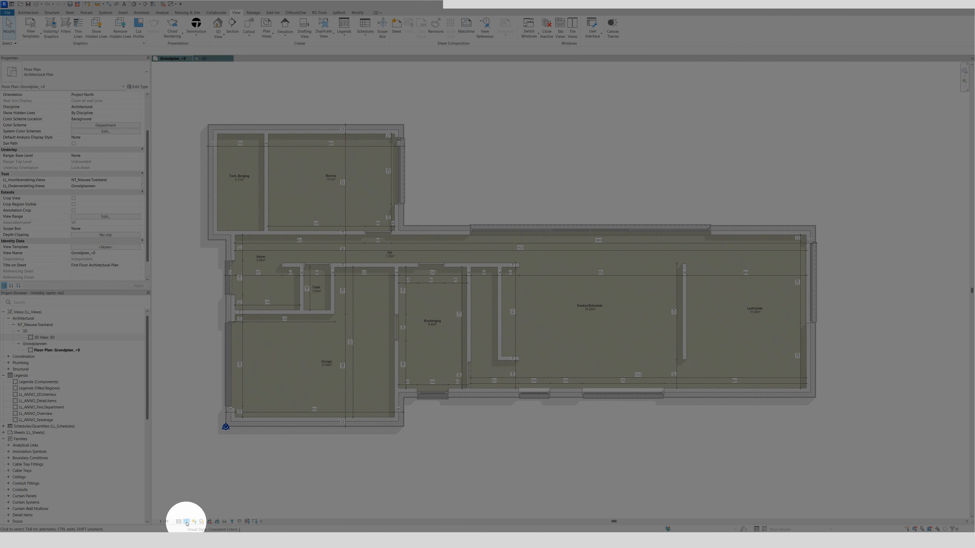
Save the floor plan's graphic display options as a new view template named LL_Way.One
left_click(187, 522)
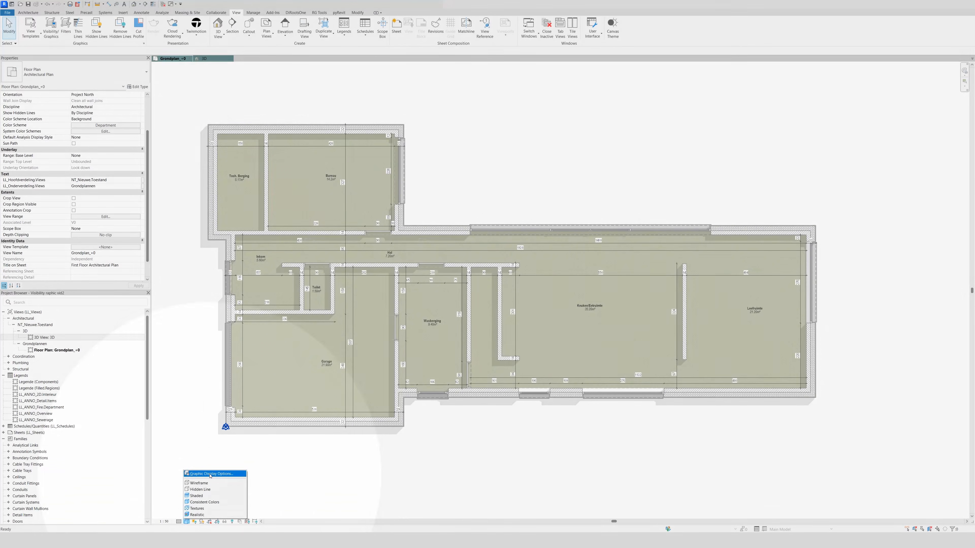
left_click(209, 474)
left_click(218, 282)
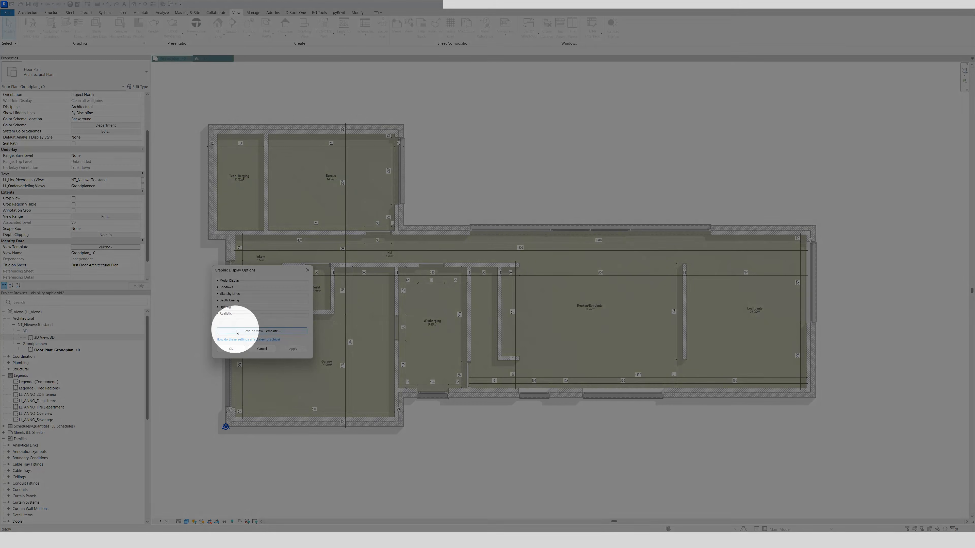
left_click(247, 332)
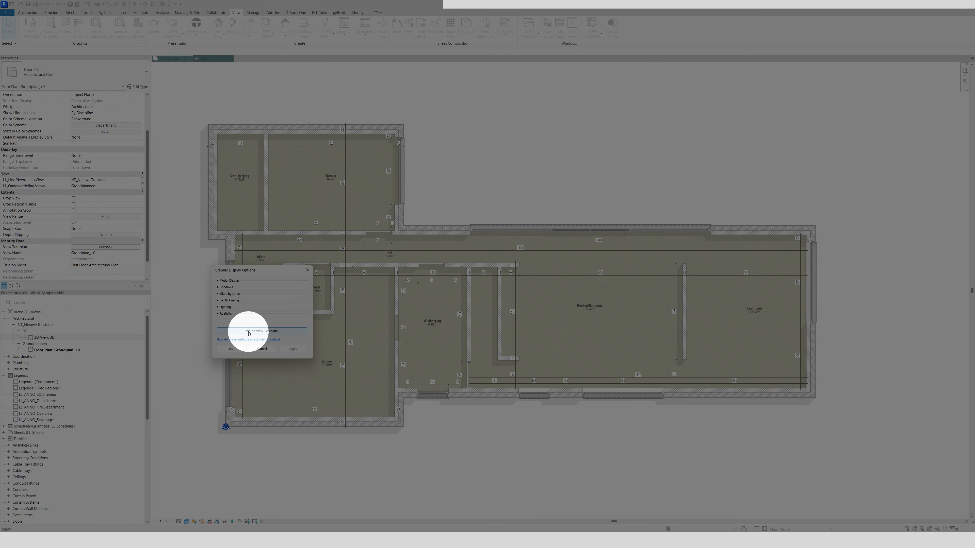
left_click(272, 332)
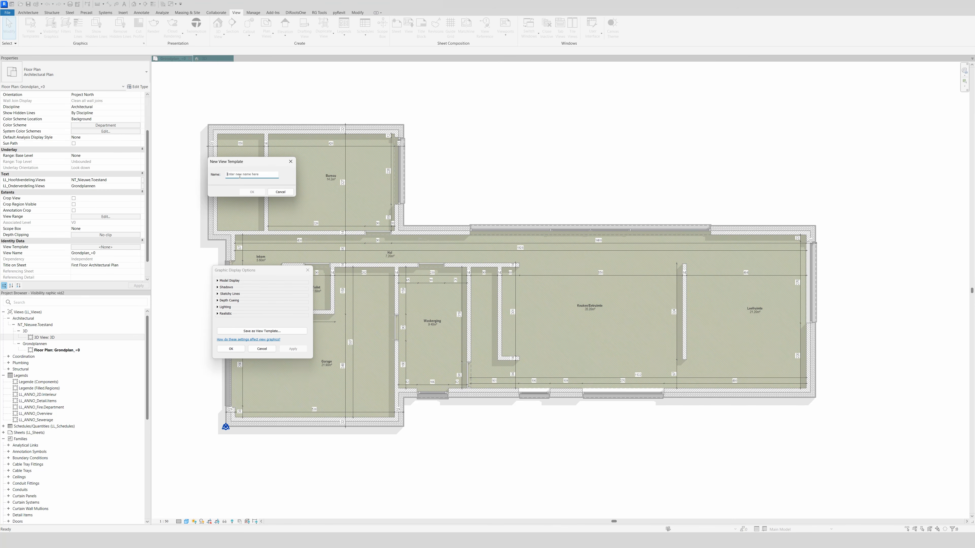
type("LL_")
type("Way.One")
key("Return")
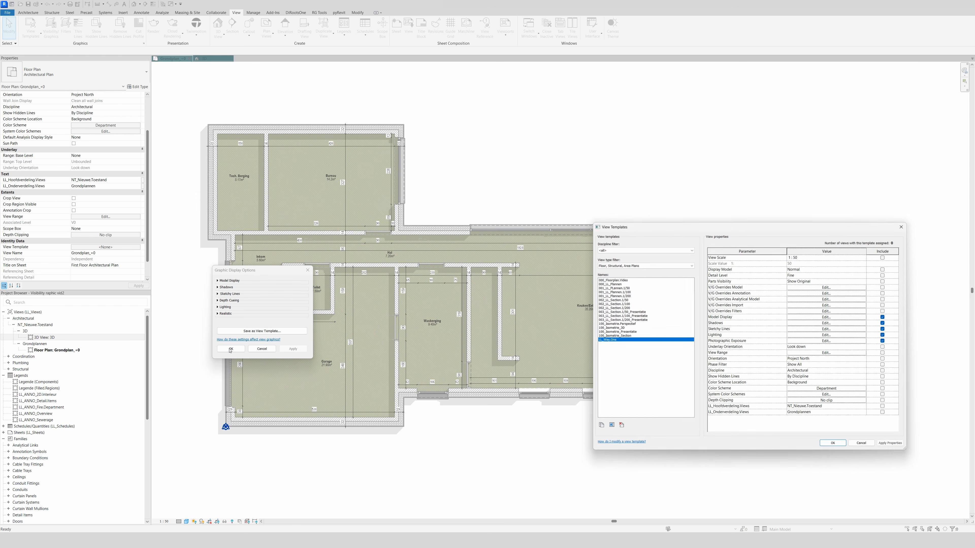
left_click(835, 446)
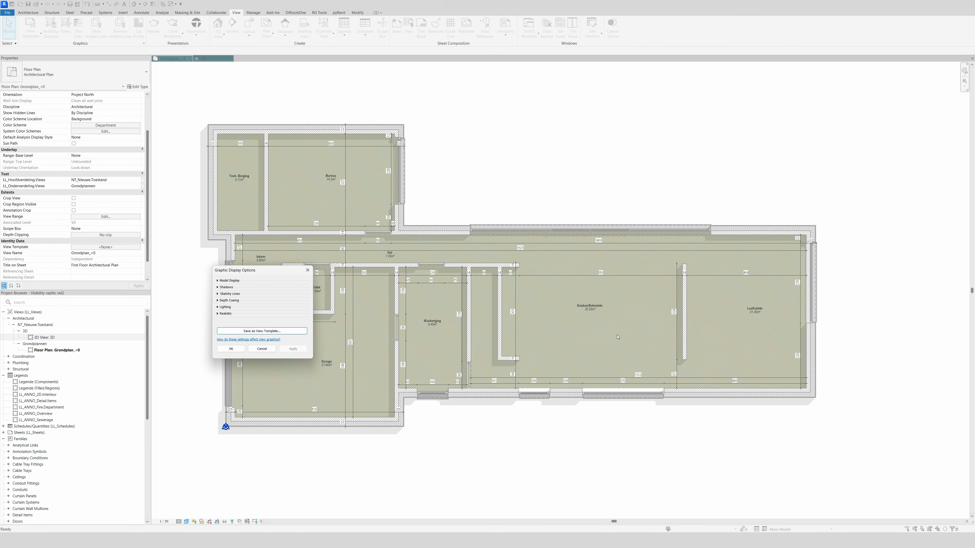
left_click(231, 349)
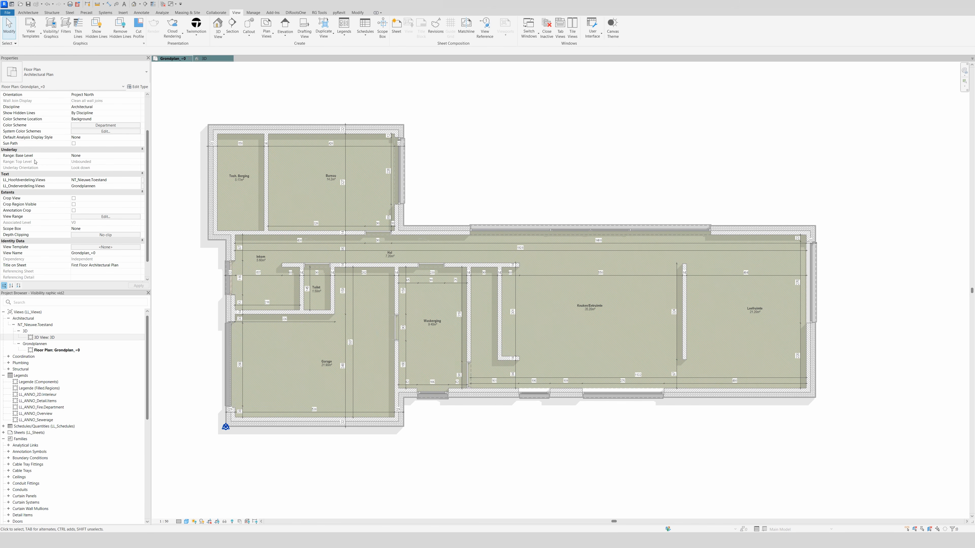
Check the view template manager's list for the LL_Way.One template
left_click(30, 28)
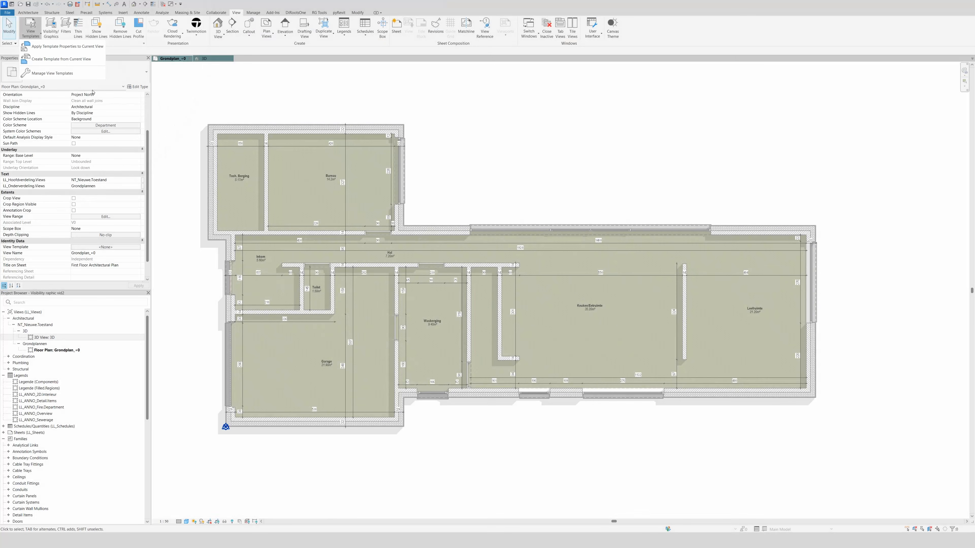
left_click(69, 74)
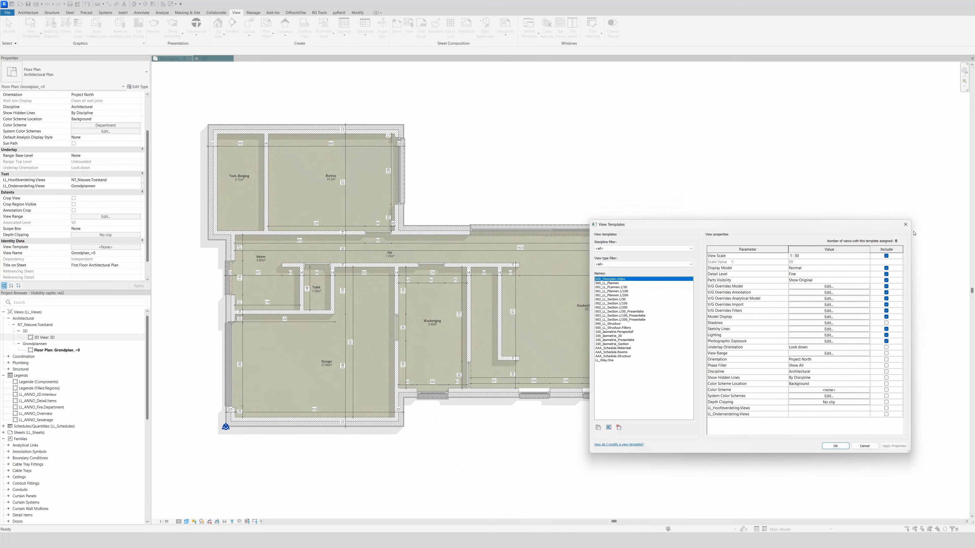
left_click(905, 224)
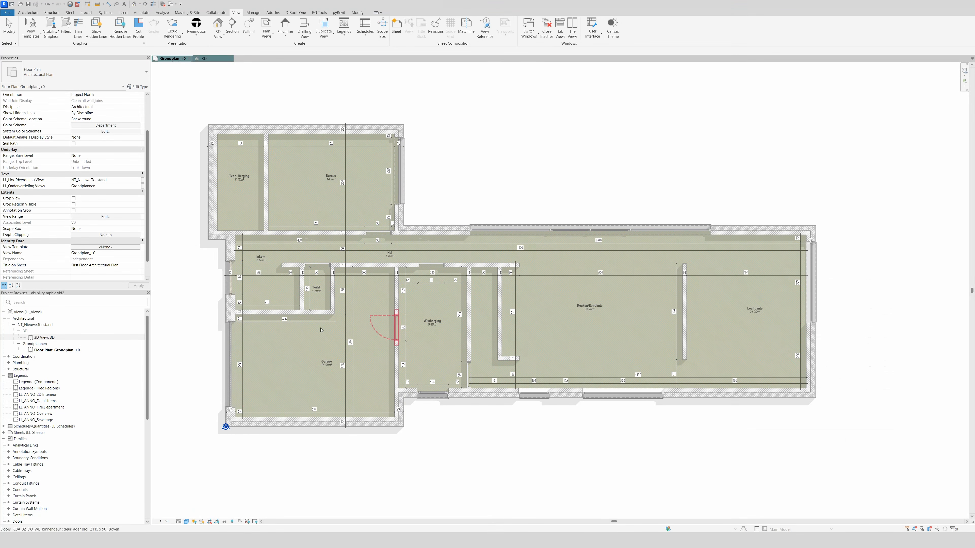
Assign the 001_LL_Plannen 1/50 view template to the Grondplan_+0 floor plan
left_click(106, 247)
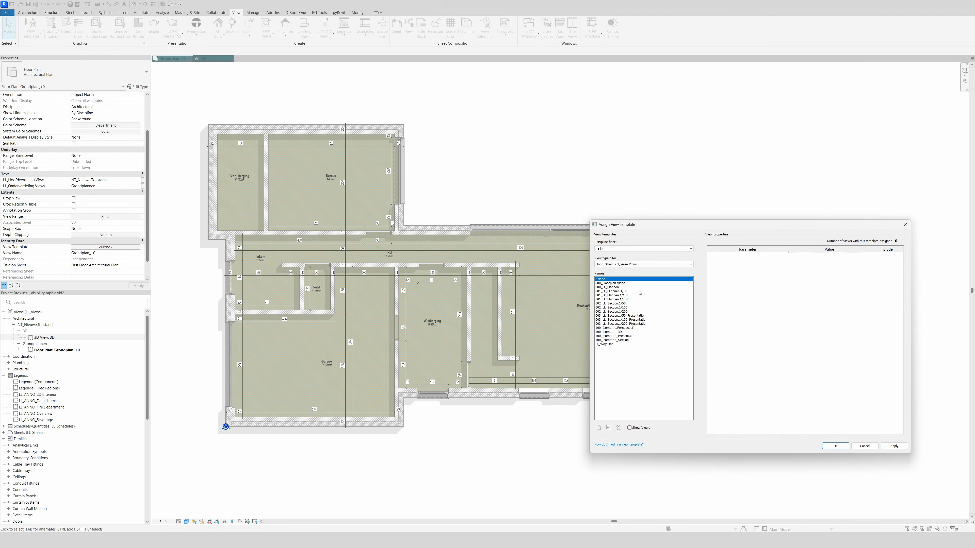
left_click(640, 292)
left_click(894, 445)
left_click(835, 446)
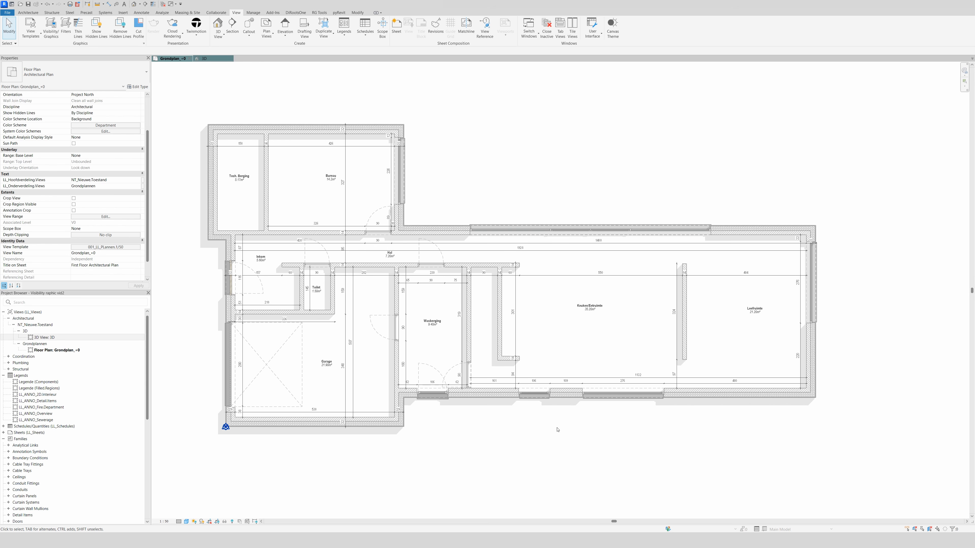
Assign the LL_Way.One view template to the Grondplan_+0 floor plan
left_click(117, 247)
left_click(617, 344)
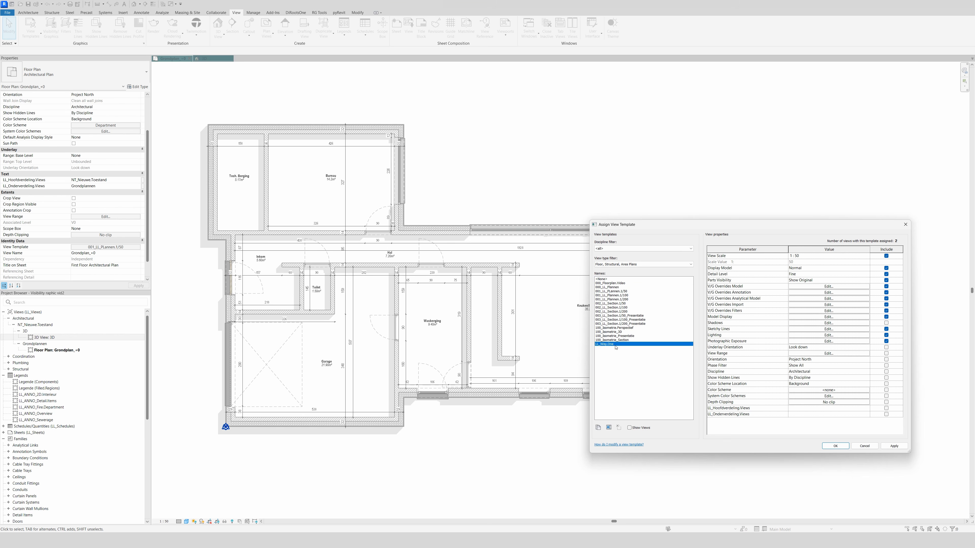
left_click(896, 447)
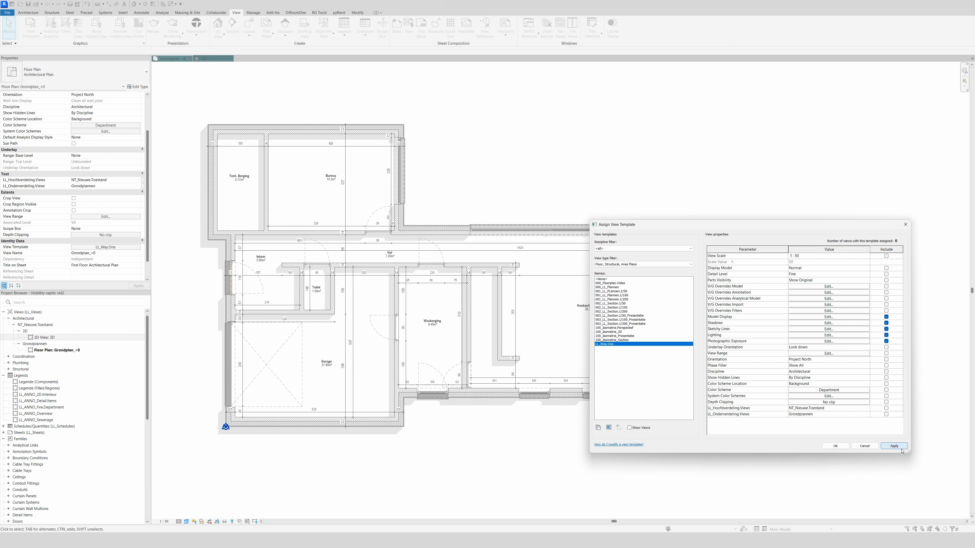
left_click(835, 446)
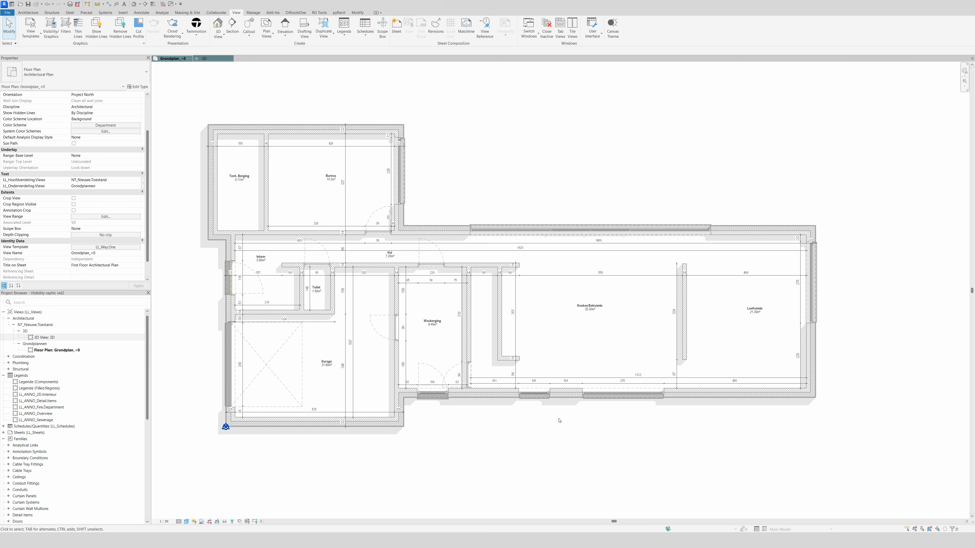
Review the Floors overrides in the LL_Way.One template's model visibility/graphics settings
left_click(117, 247)
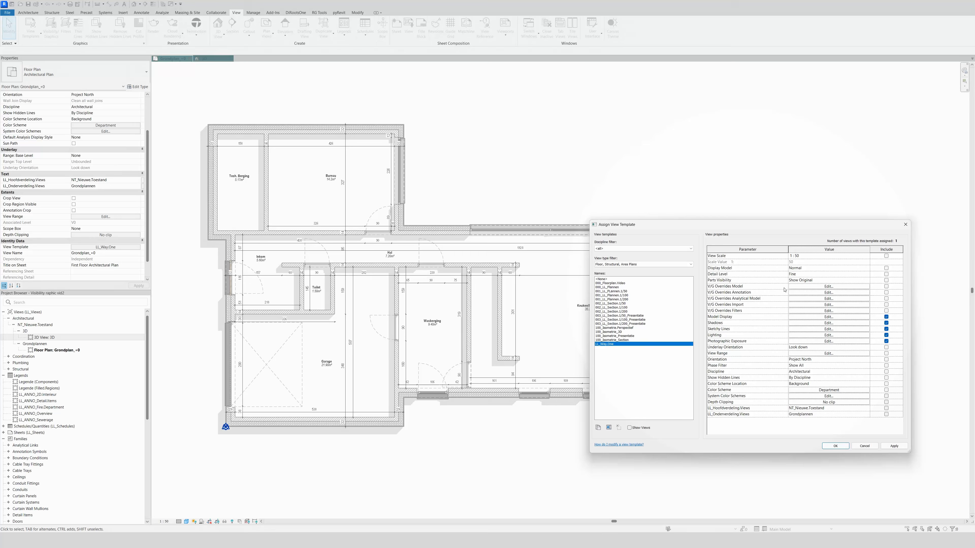
left_click(784, 288)
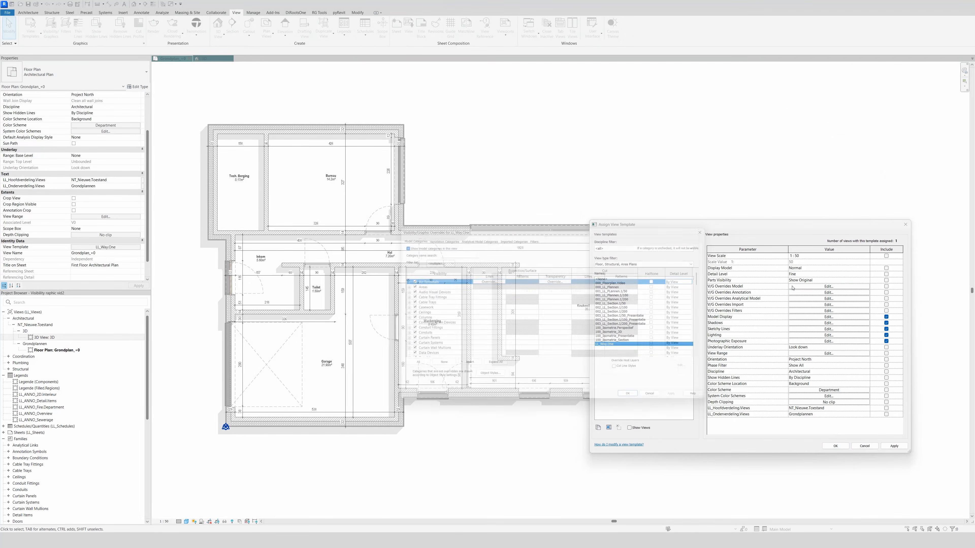
left_click(440, 250)
type("flmoo")
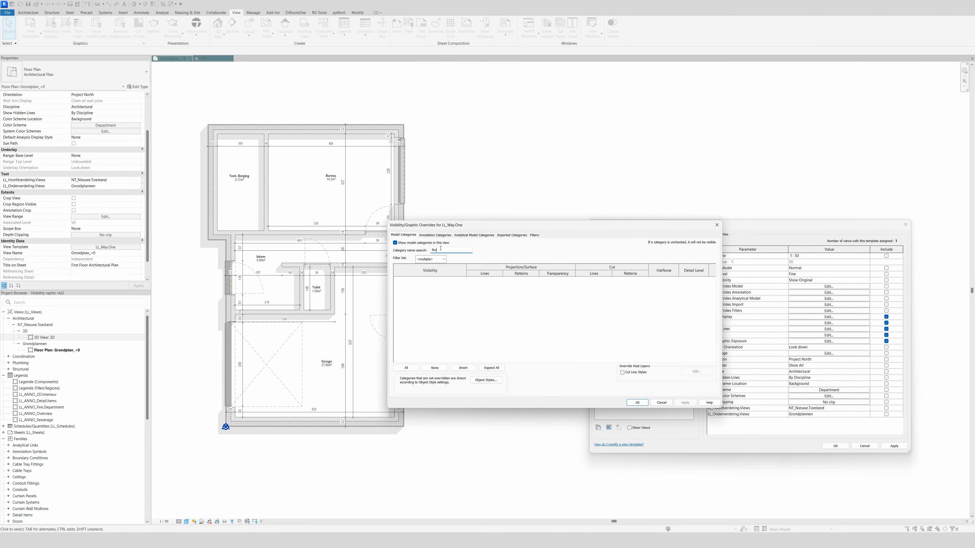
key("BackSpace")
type("oor")
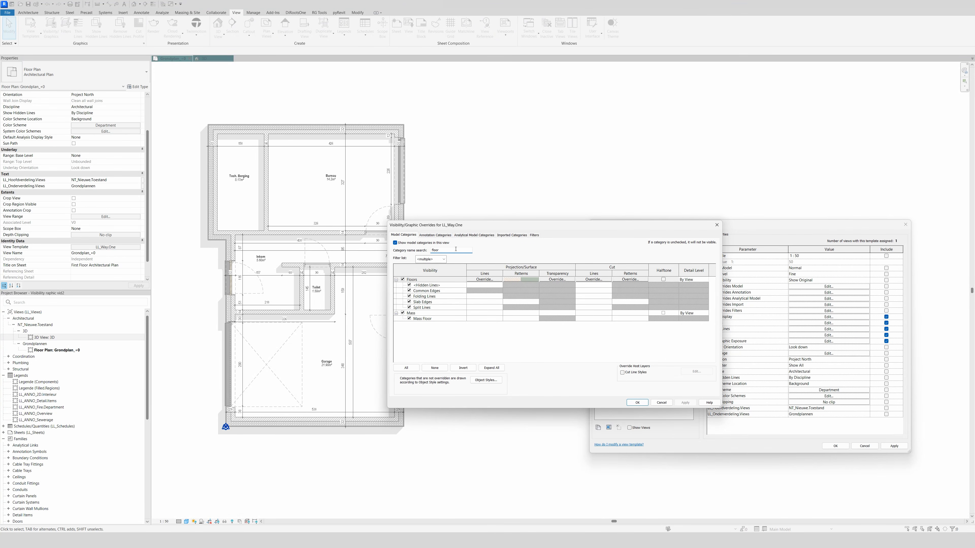
left_click_drag(455, 249, 406, 248)
key("BackSpace")
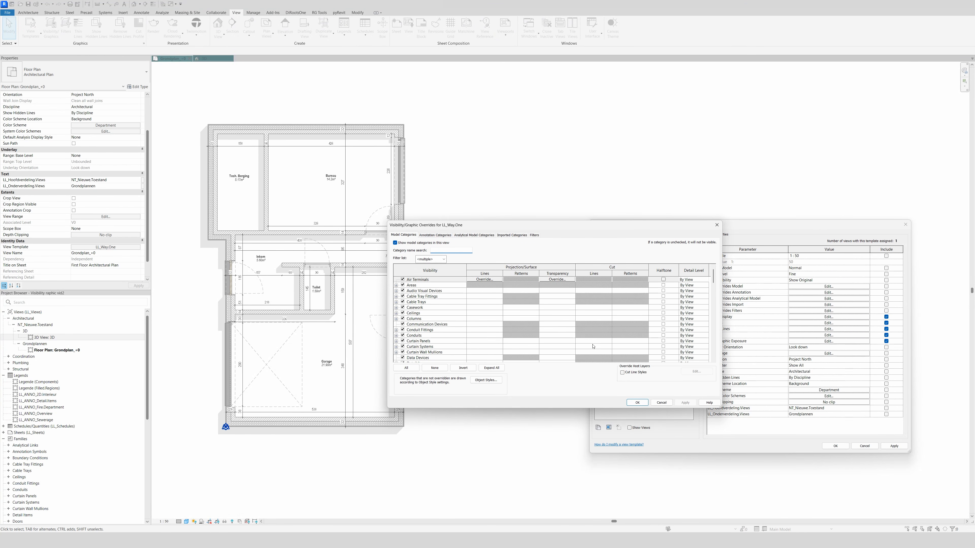
left_click(636, 402)
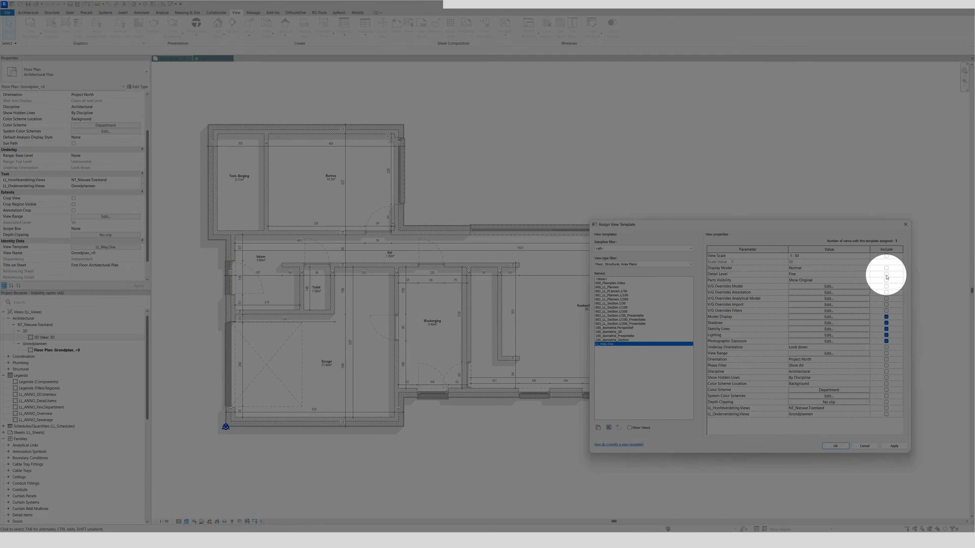
Include V/G Overrides Model in the LL_Way.One template and apply it to the floor plan
left_click(887, 287)
left_click(886, 287)
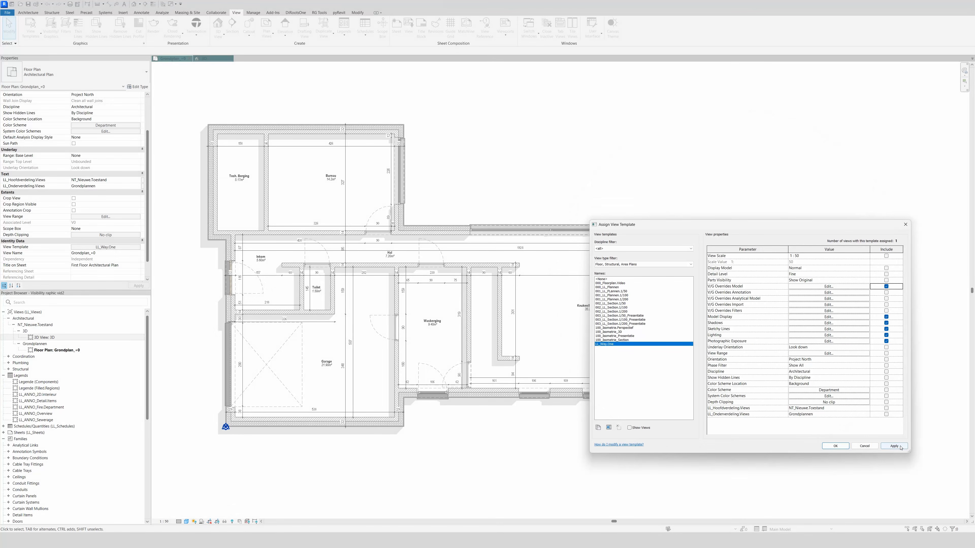
left_click(900, 447)
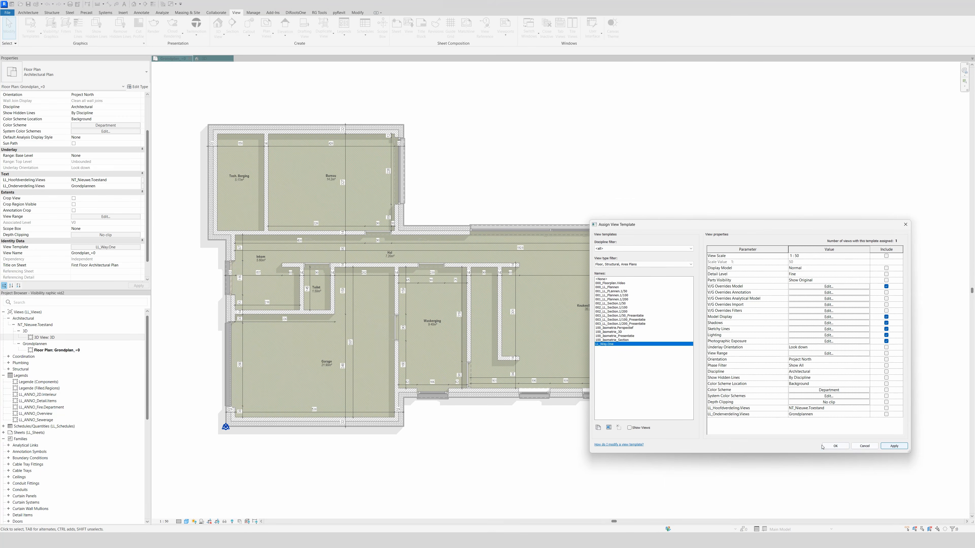
left_click(835, 446)
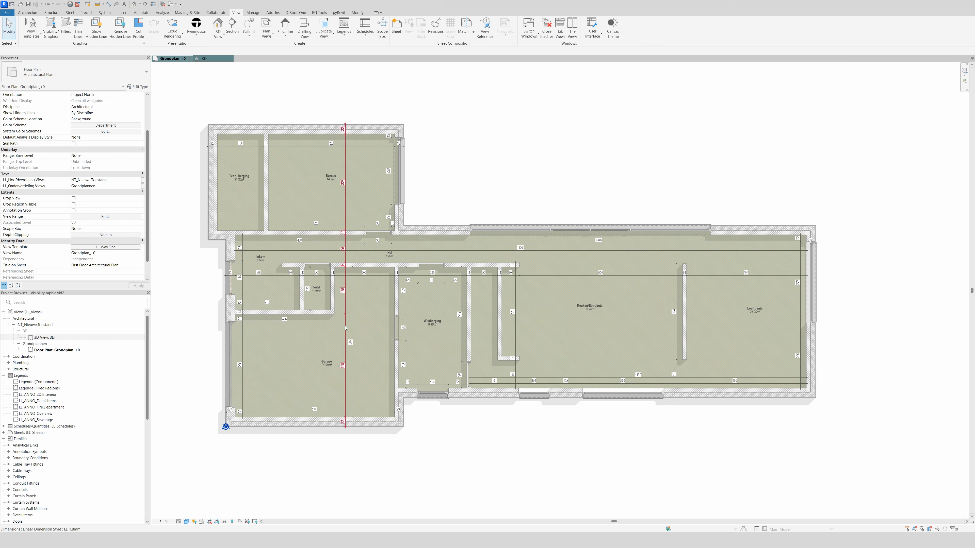
Try the 000_LL_Plannen view template on the floor plan and reapply LL_Way.One
left_click(100, 247)
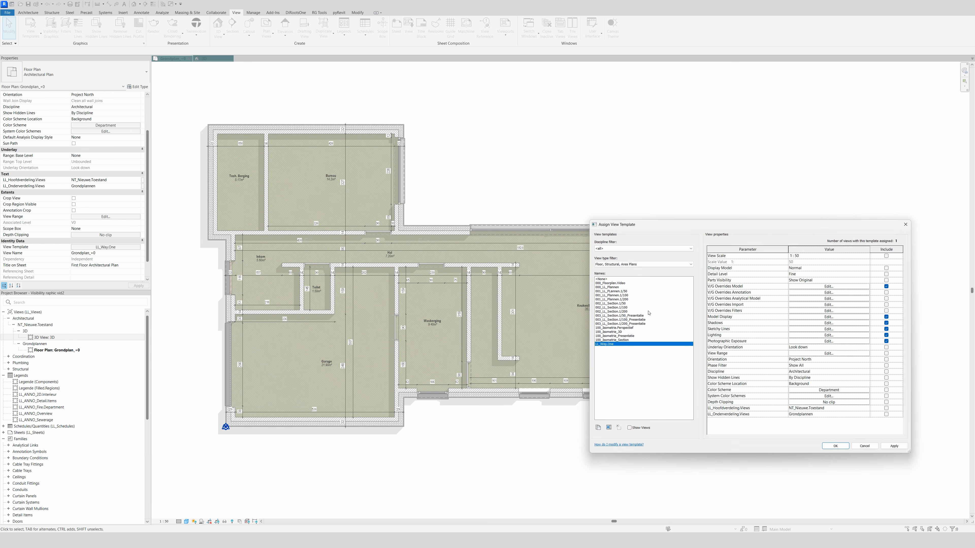
left_click(643, 287)
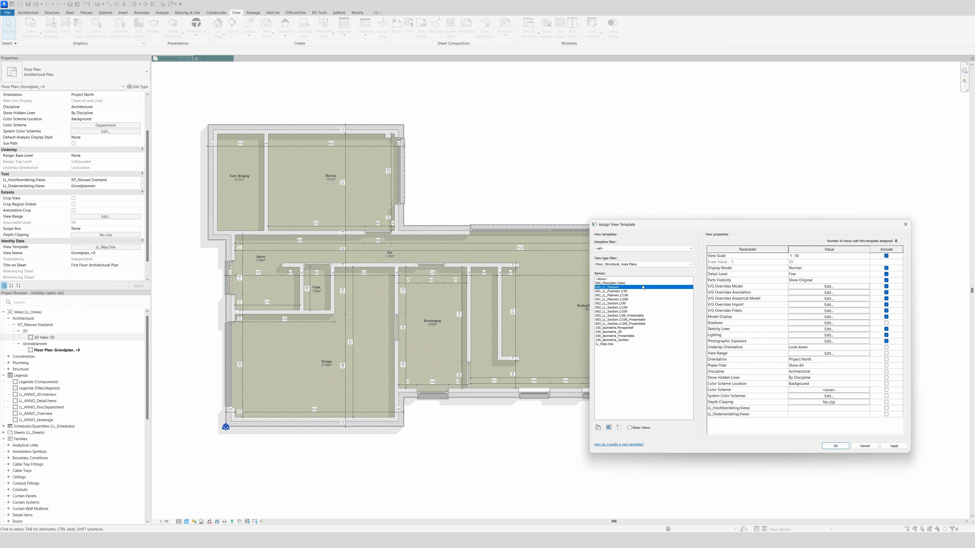
left_click(894, 446)
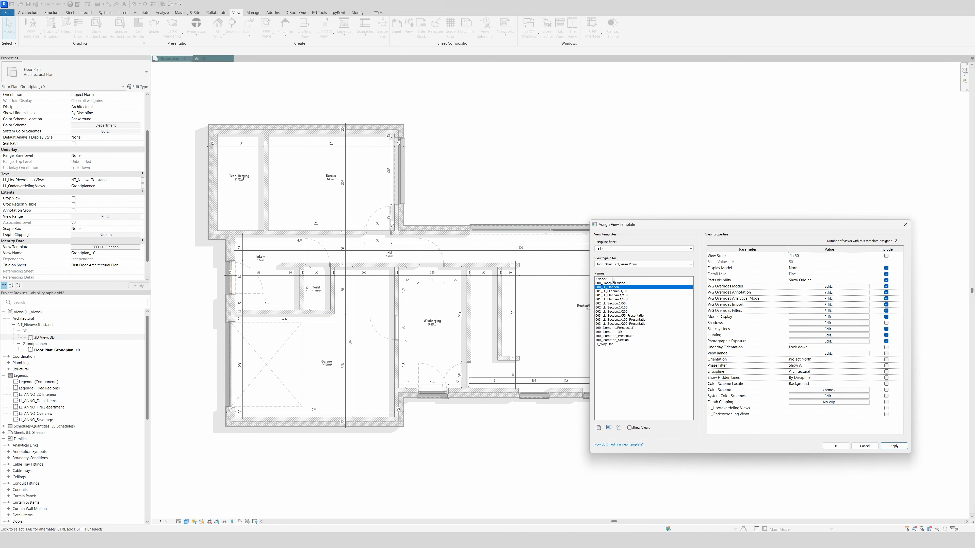
left_click(616, 344)
left_click(890, 447)
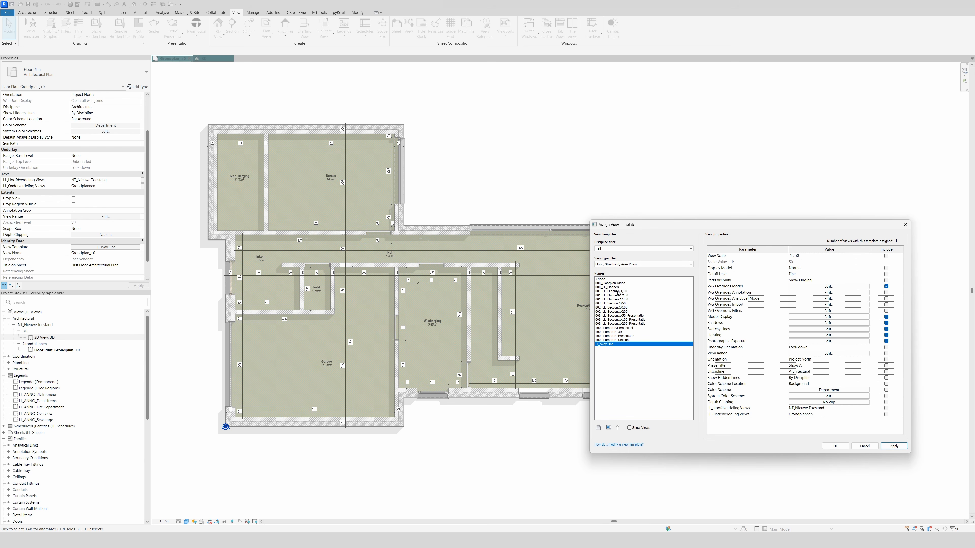
Apply the 001_LL_Plannen 1/50 template to the floor plan and set its view template to <None>
left_click(617, 291)
left_click(891, 446)
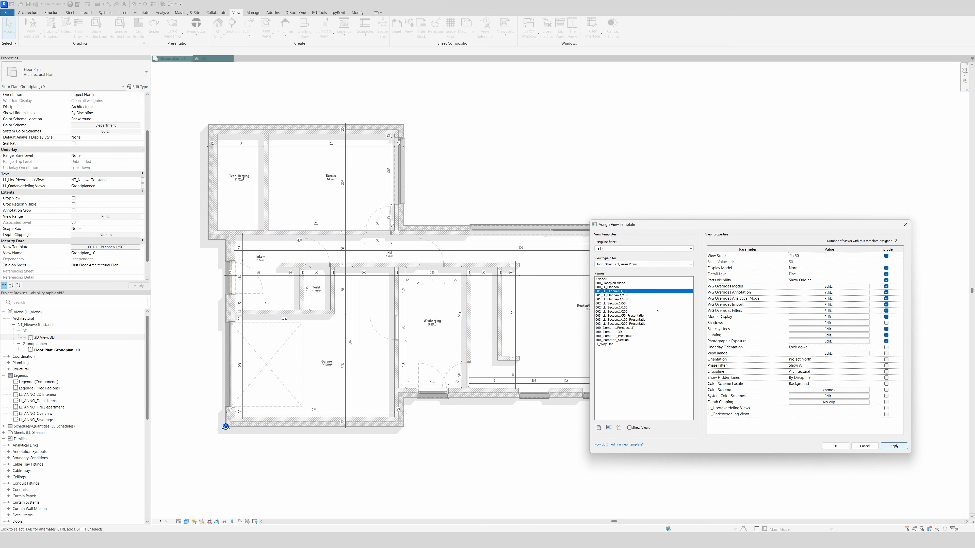
left_click(613, 279)
left_click(832, 445)
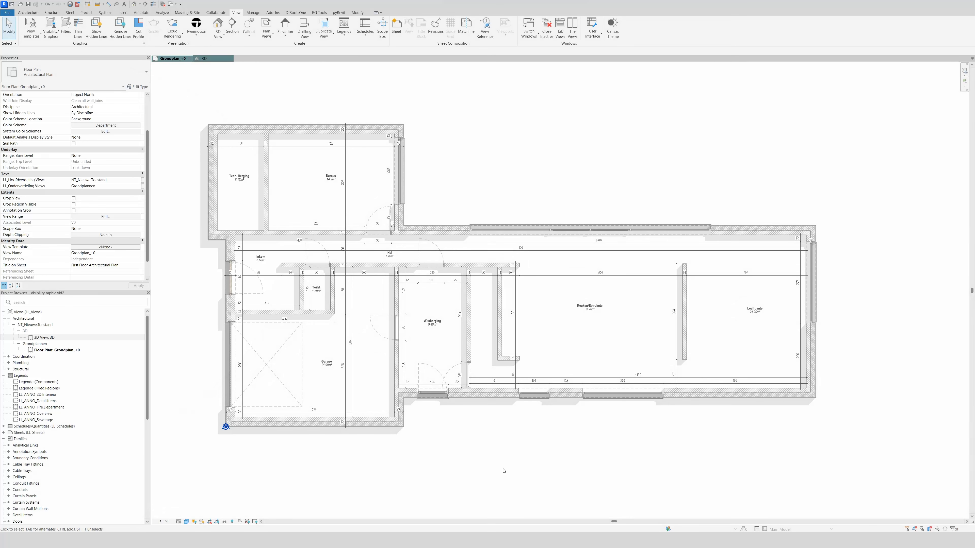
Override the Walls cut pattern foreground in the floor plan with a solid fill in light blue-grey RGB 222-230-235
key("v")
key("g")
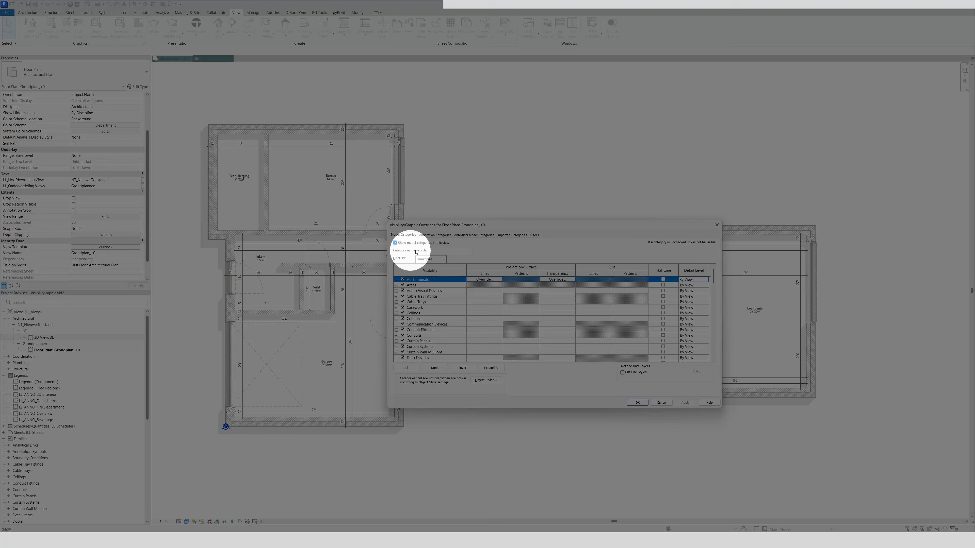
left_click(433, 250)
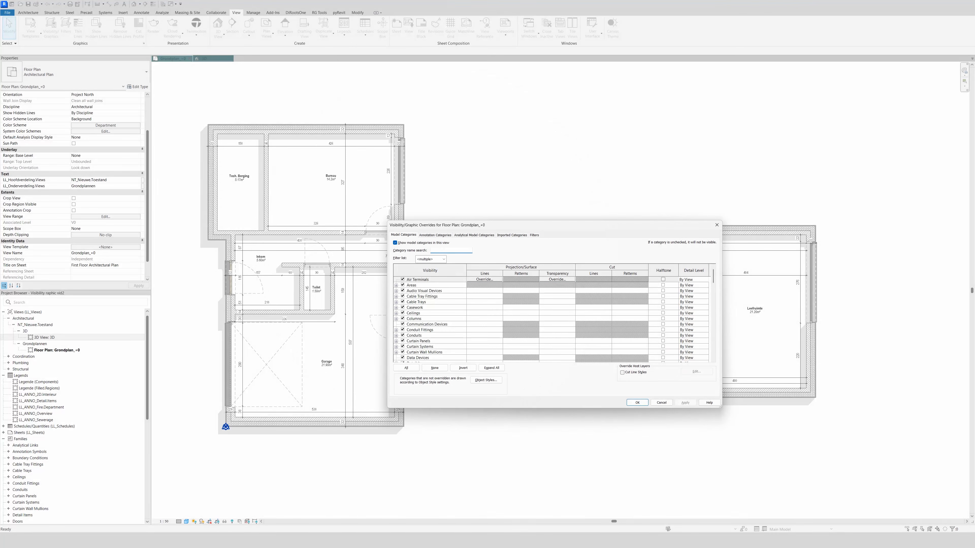
type("wall")
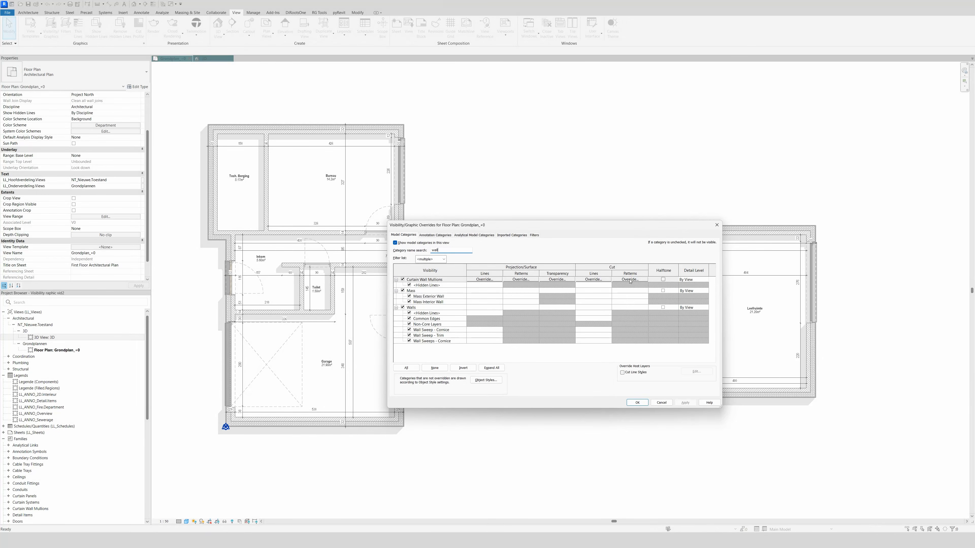
left_click(618, 306)
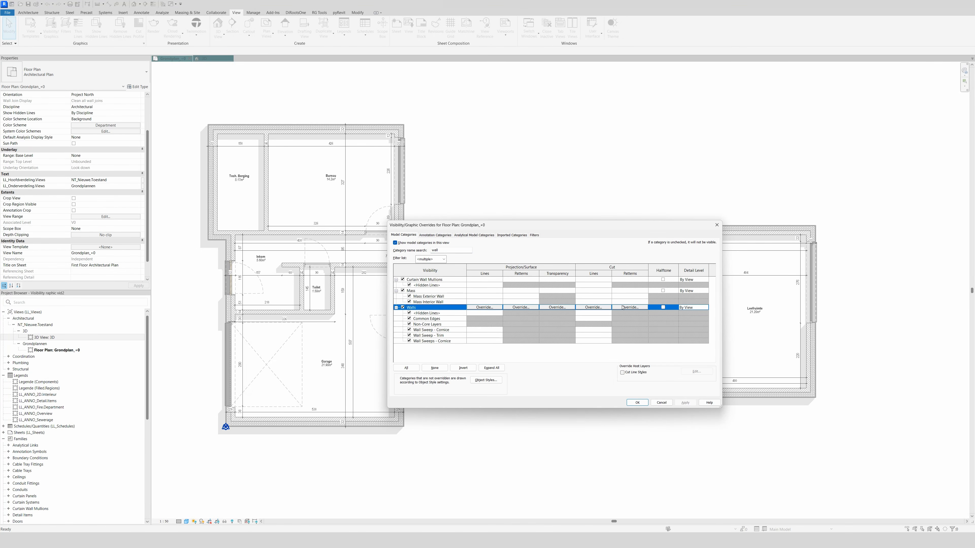
left_click(624, 307)
left_click(385, 352)
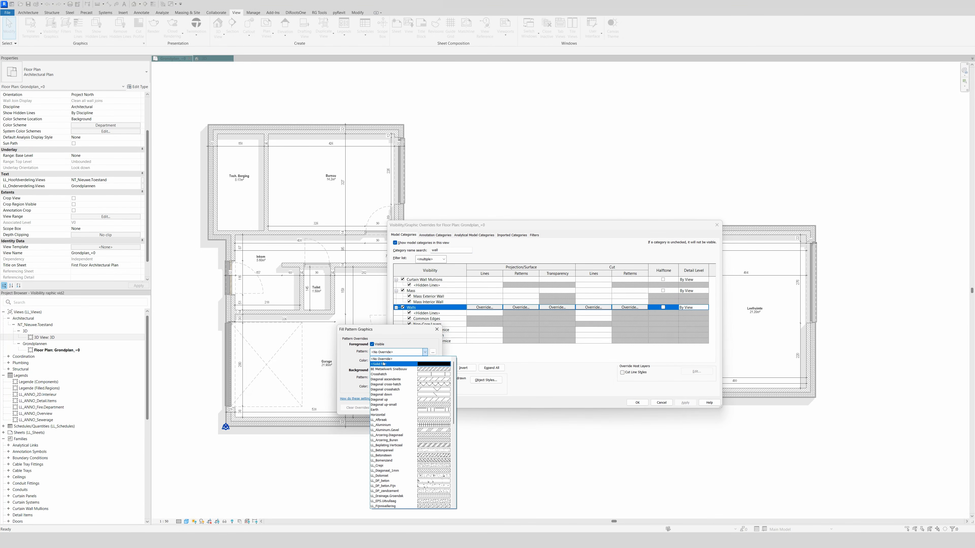
left_click(386, 363)
left_click(386, 362)
left_click(381, 384)
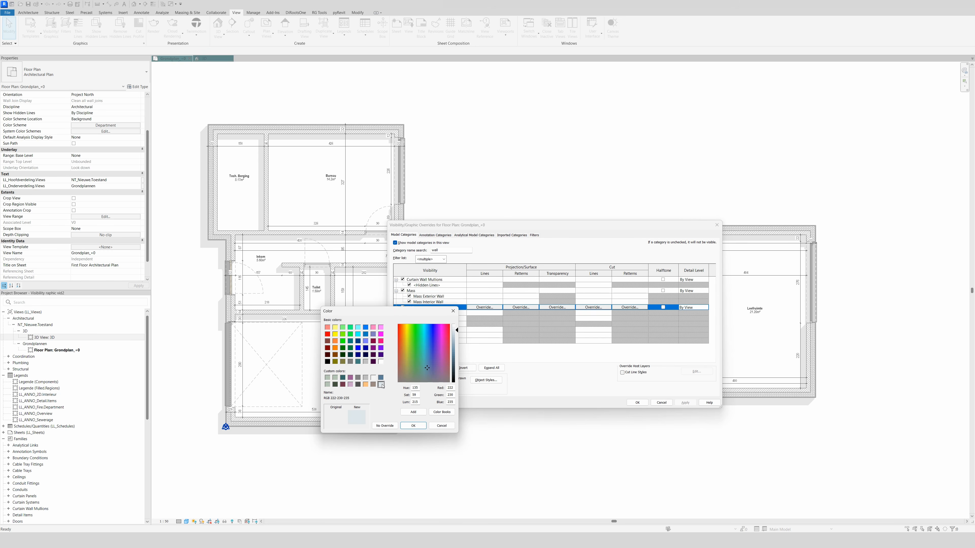
left_click(413, 425)
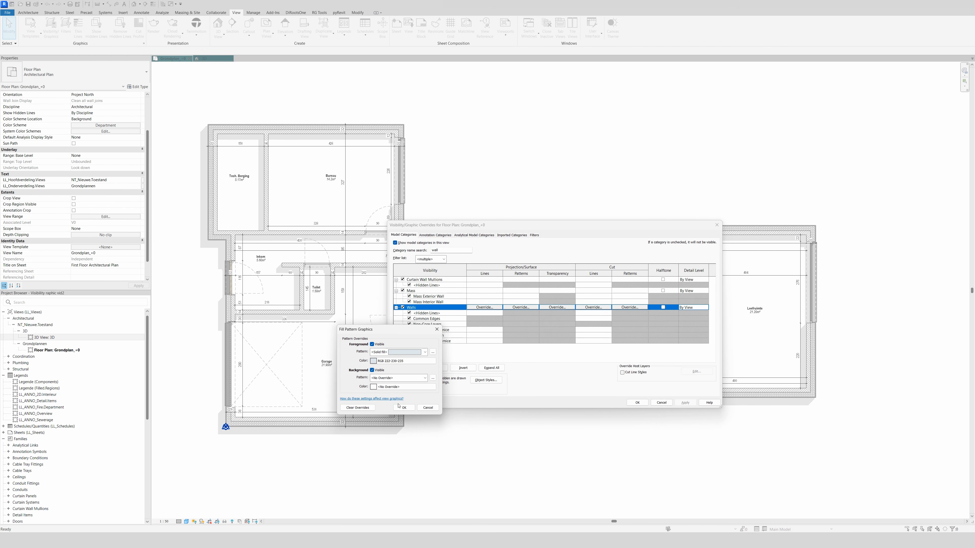
left_click(399, 407)
Set the Walls cut line colour to the custom blue-grey and apply the overrides to the floor plan
left_click(588, 308)
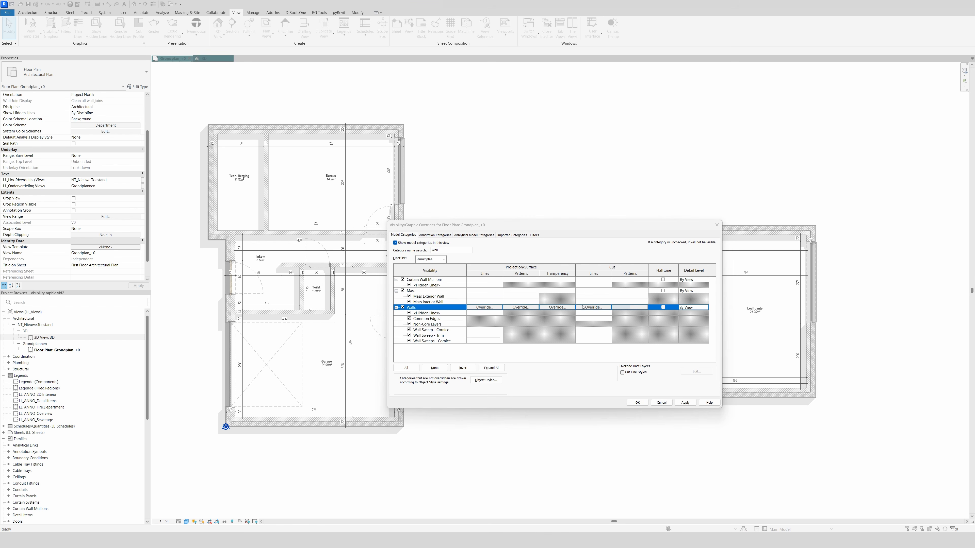
left_click(263, 372)
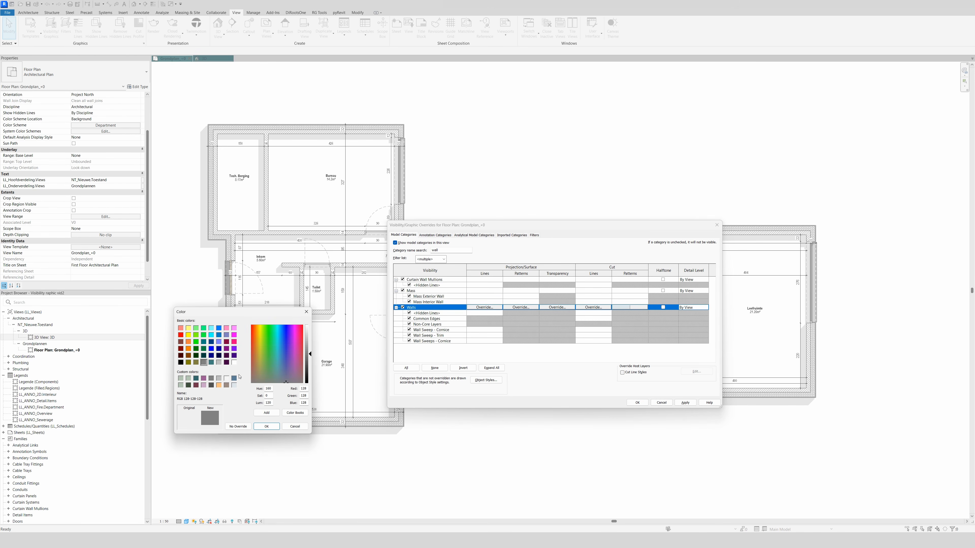
left_click(234, 378)
left_click(266, 426)
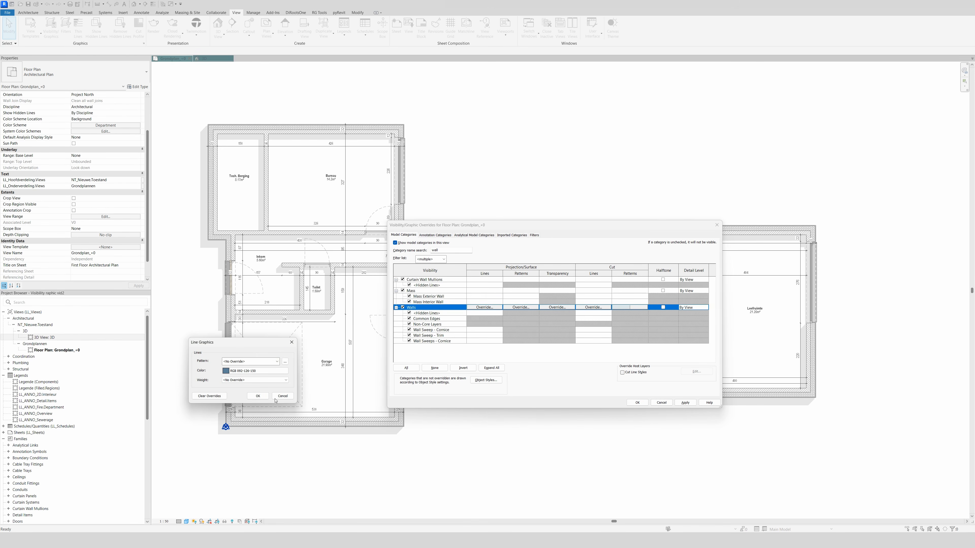
left_click(258, 396)
left_click(685, 402)
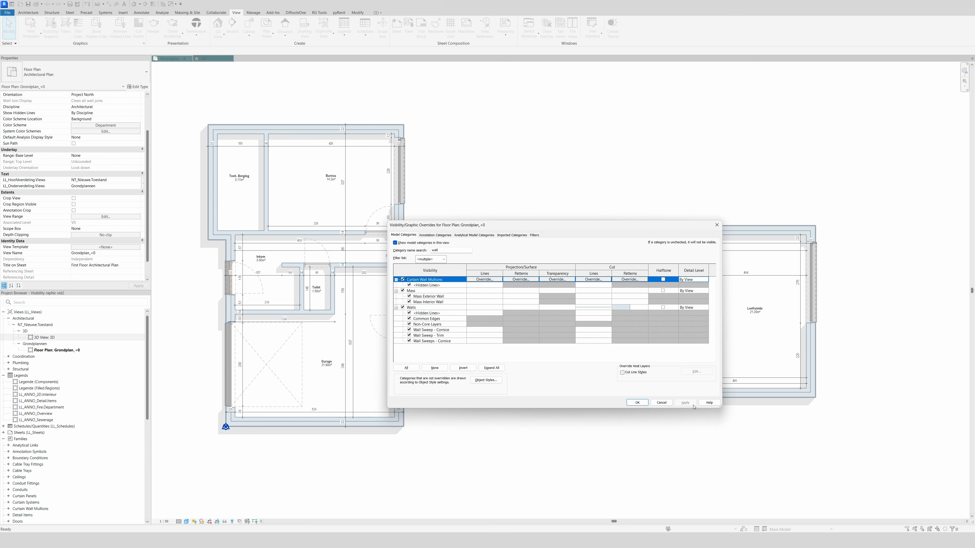
left_click(637, 402)
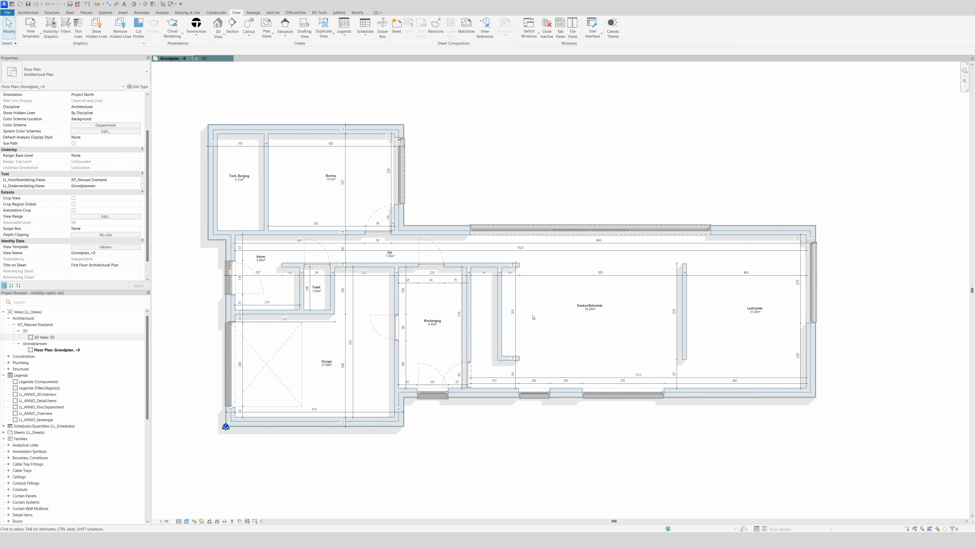
Override the Generic Models cut pattern foreground in the floor plan with a solid white fill
key("v")
key("v")
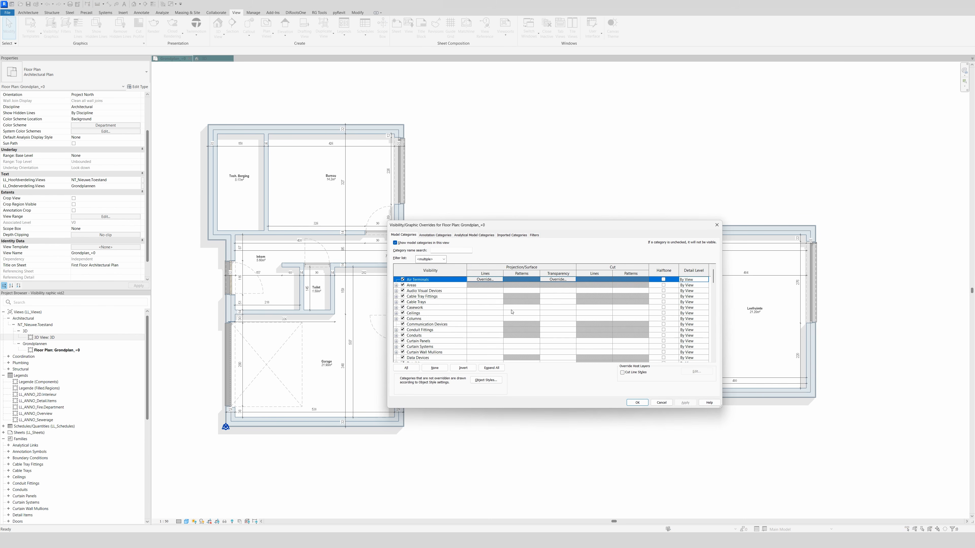
left_click(438, 250)
type("gen")
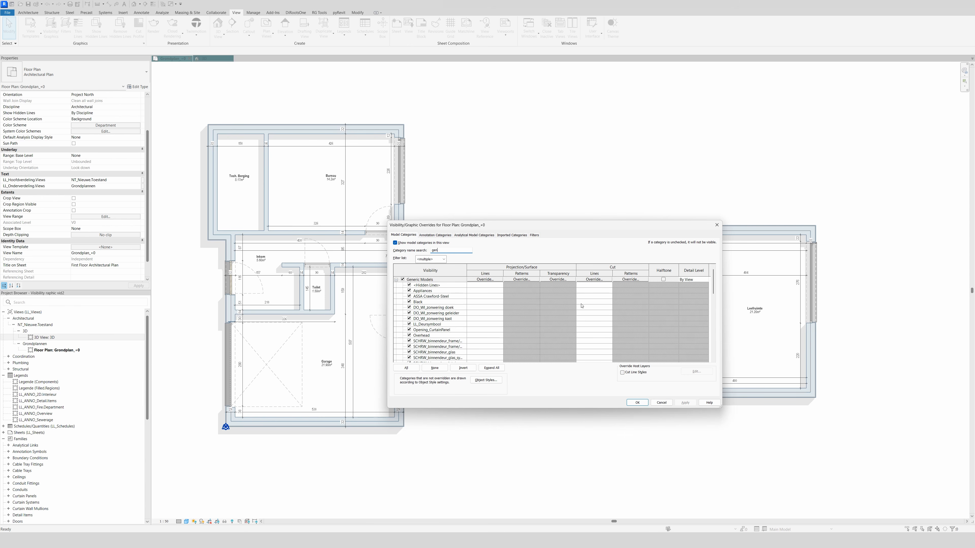
left_click(620, 280)
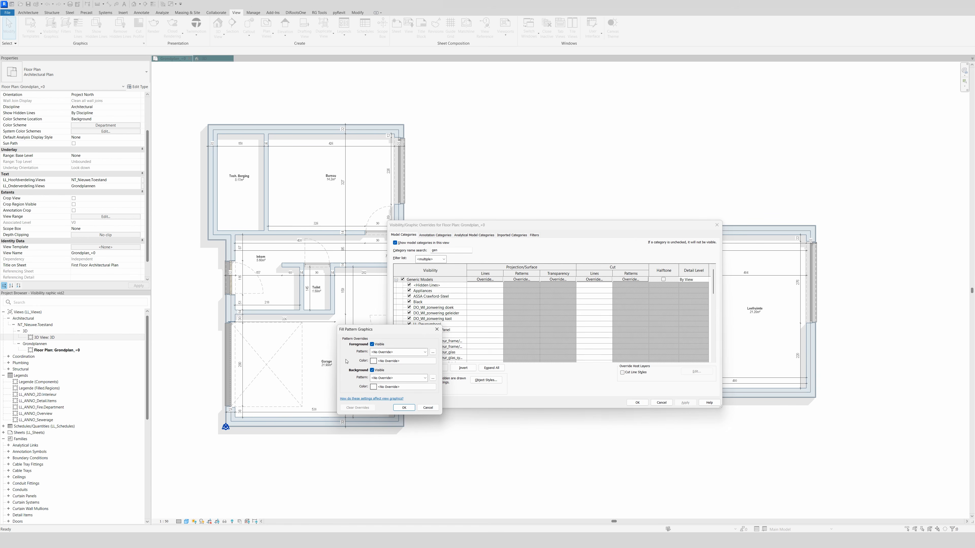
left_click(387, 352)
left_click(384, 363)
left_click(397, 361)
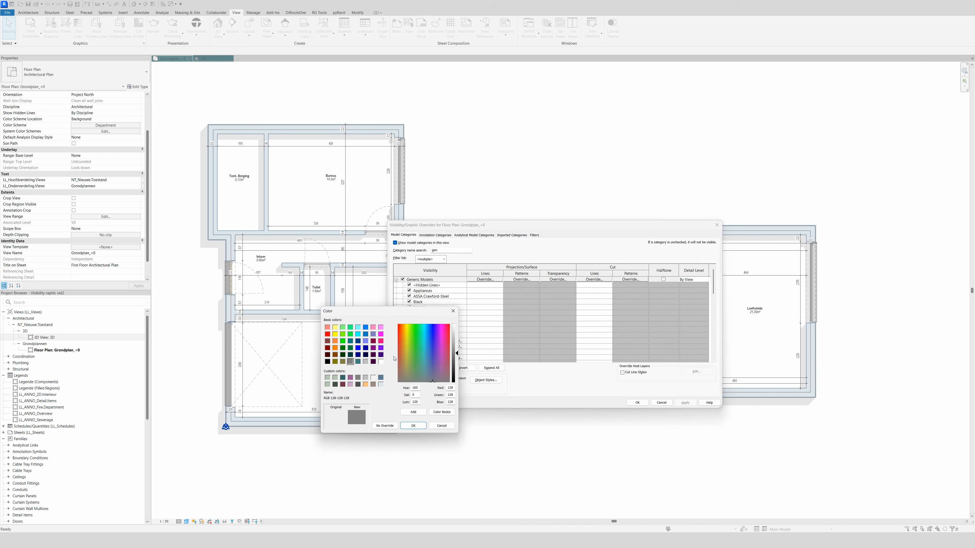
left_click(413, 425)
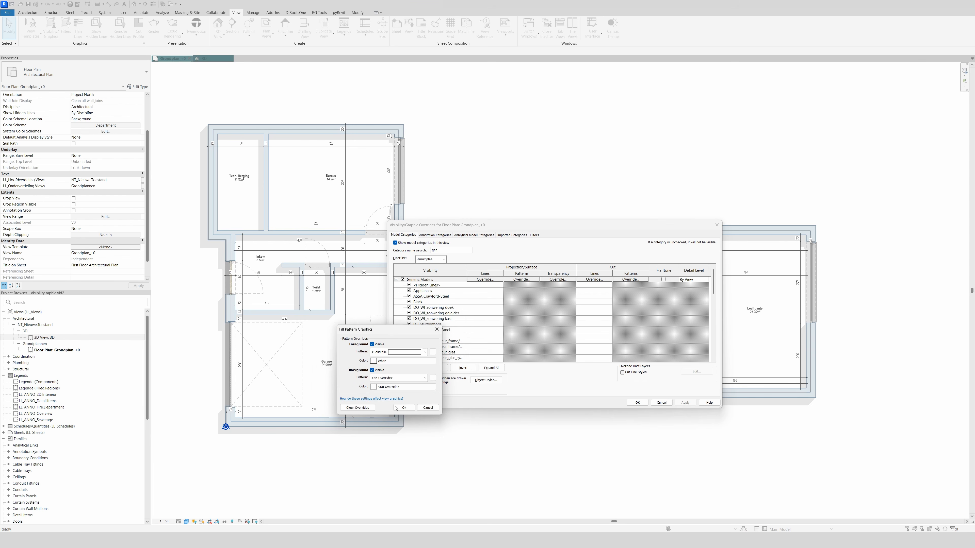
left_click(404, 409)
Set the Generic Models cut line colour to the custom blue-grey and apply the overrides to the floor plan
left_click(594, 280)
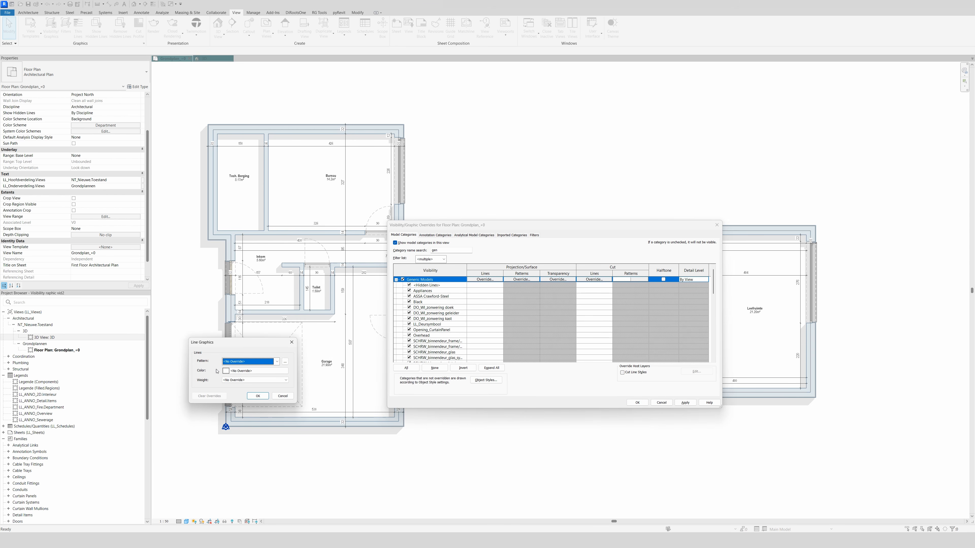
left_click(246, 370)
left_click(234, 379)
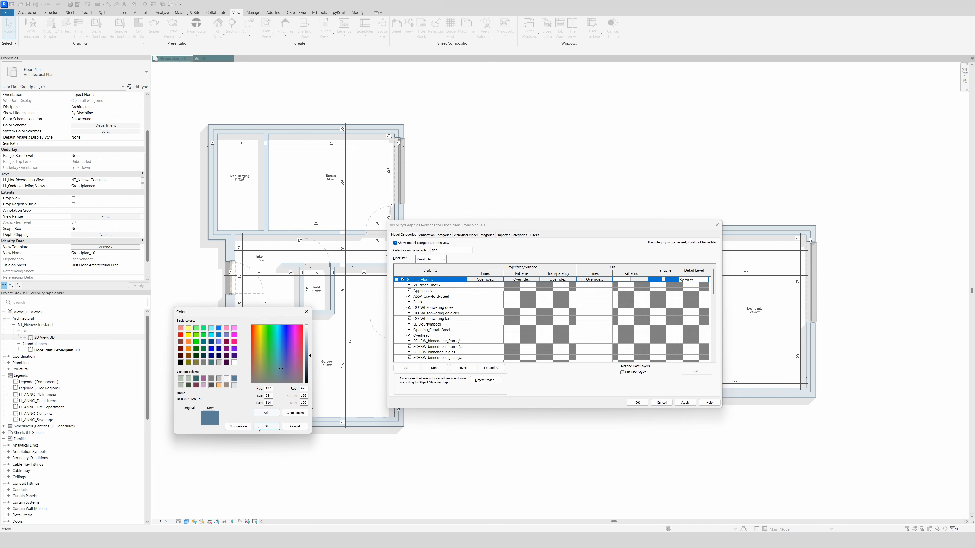
left_click(266, 426)
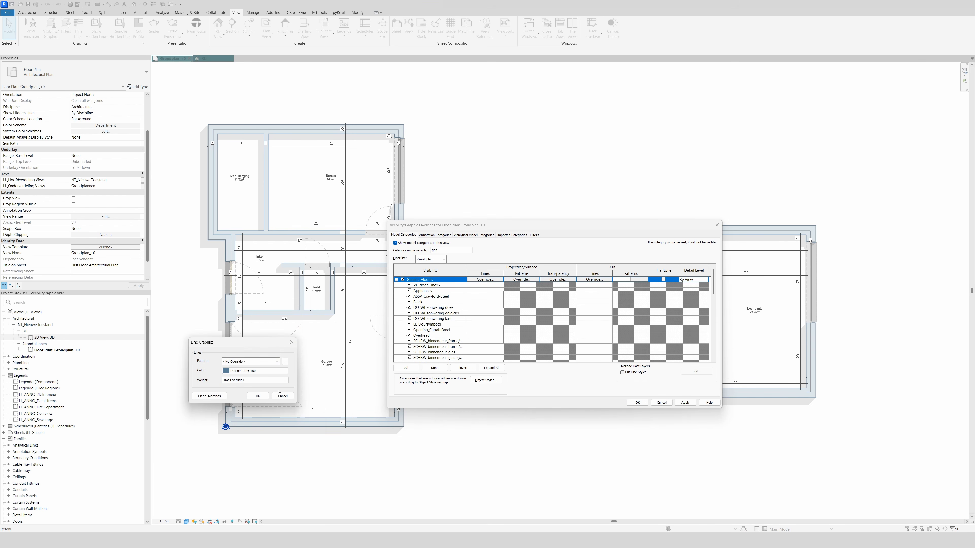
left_click(257, 395)
left_click(685, 403)
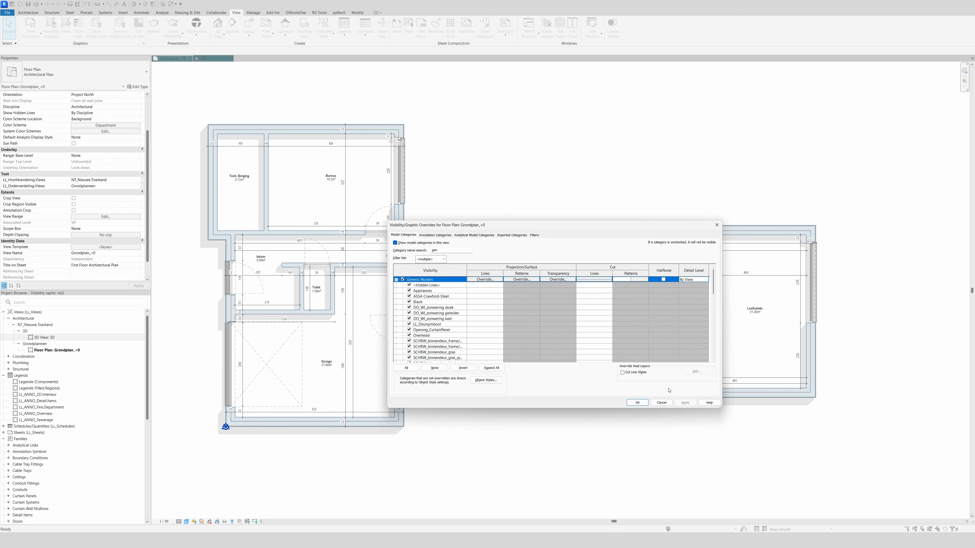
left_click(637, 403)
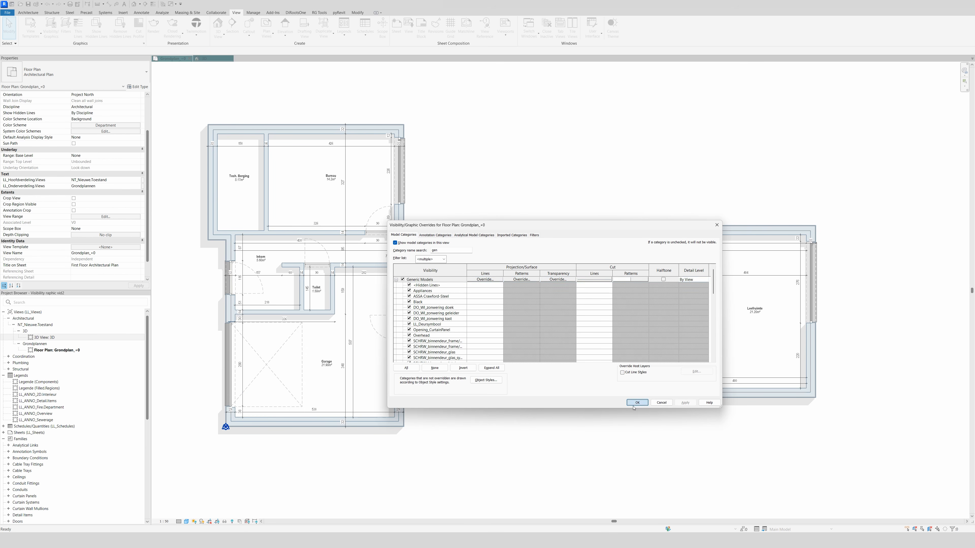
Override the Generic Models projection/surface pattern foreground with a solid white fill and apply it to the floor plan
scroll(495, 255, "up", 5)
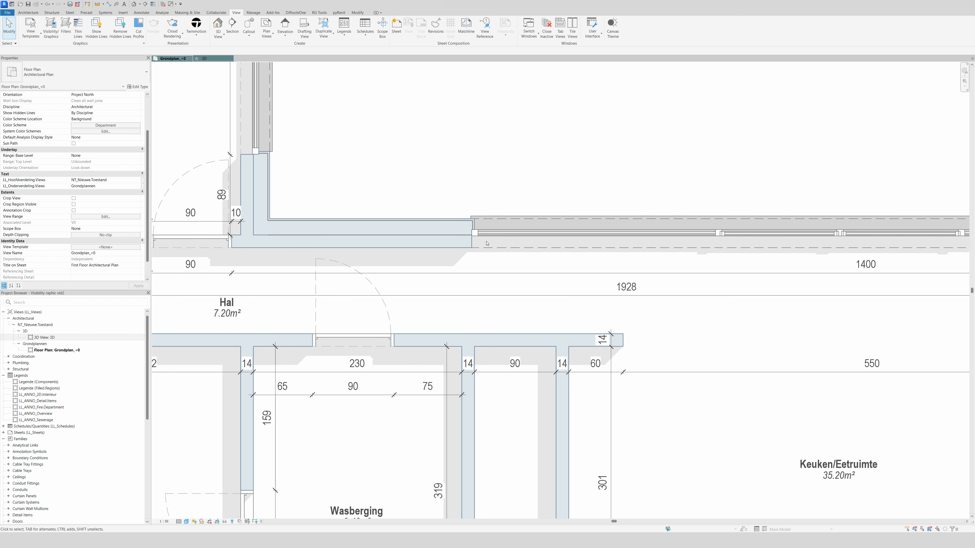
scroll(455, 242, "down", 3)
middle_click_drag(753, 308, 508, 248)
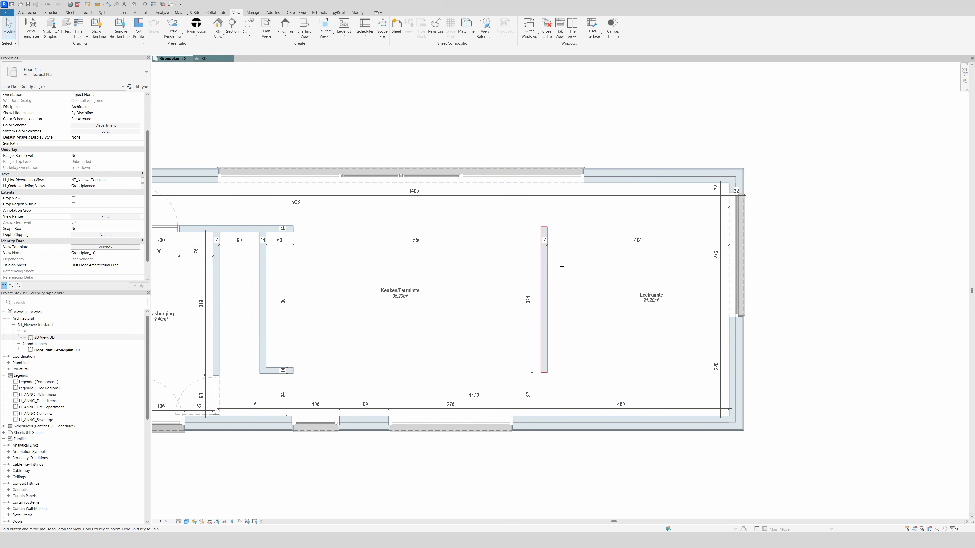
middle_click_drag(562, 266, 706, 284)
middle_click_drag(581, 315, 632, 312)
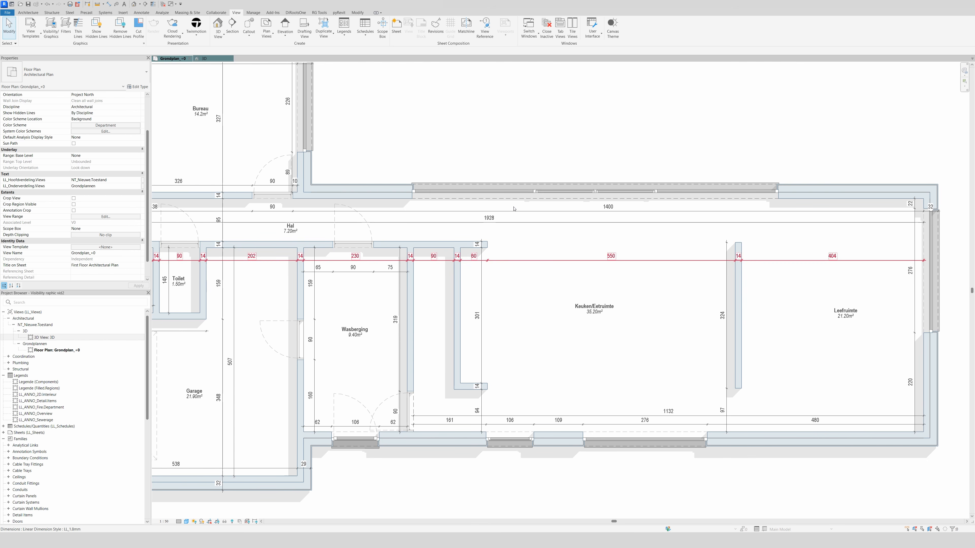
key("v")
key("g")
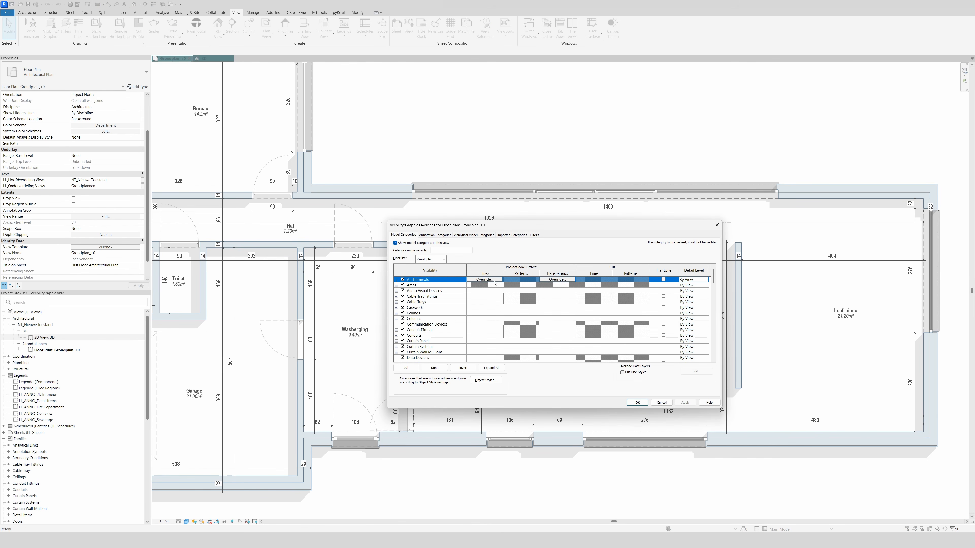
left_click(440, 250)
type("gen")
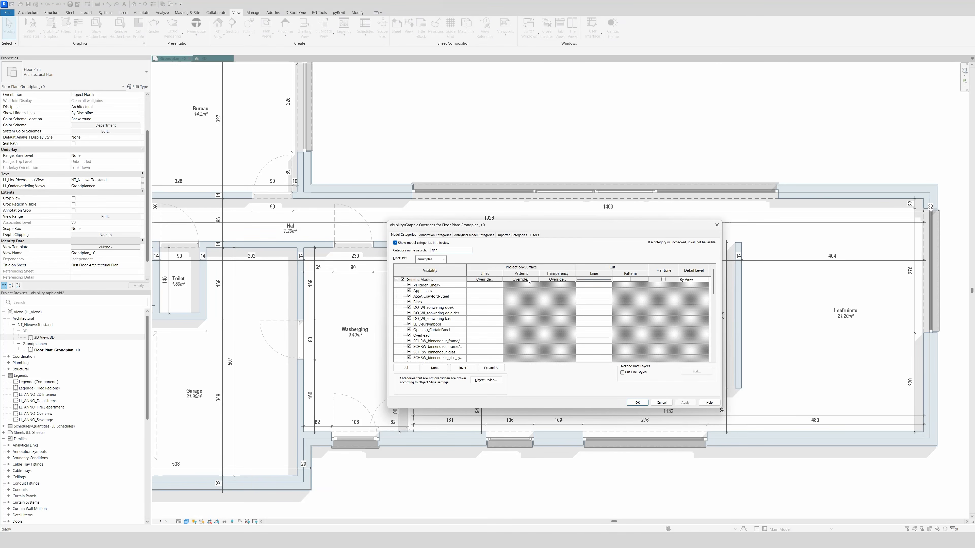
left_click(529, 281)
left_click(399, 352)
left_click(382, 366)
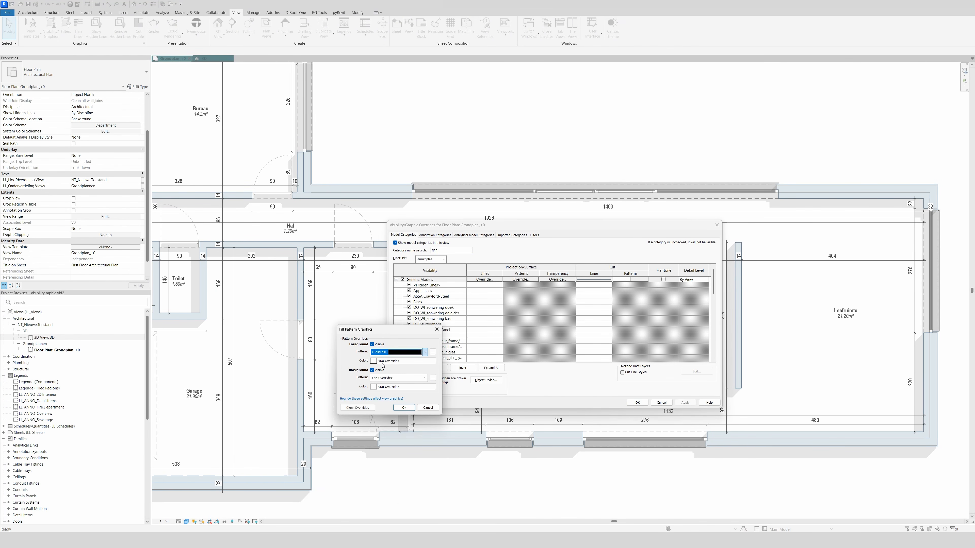
left_click(383, 361)
left_click(381, 361)
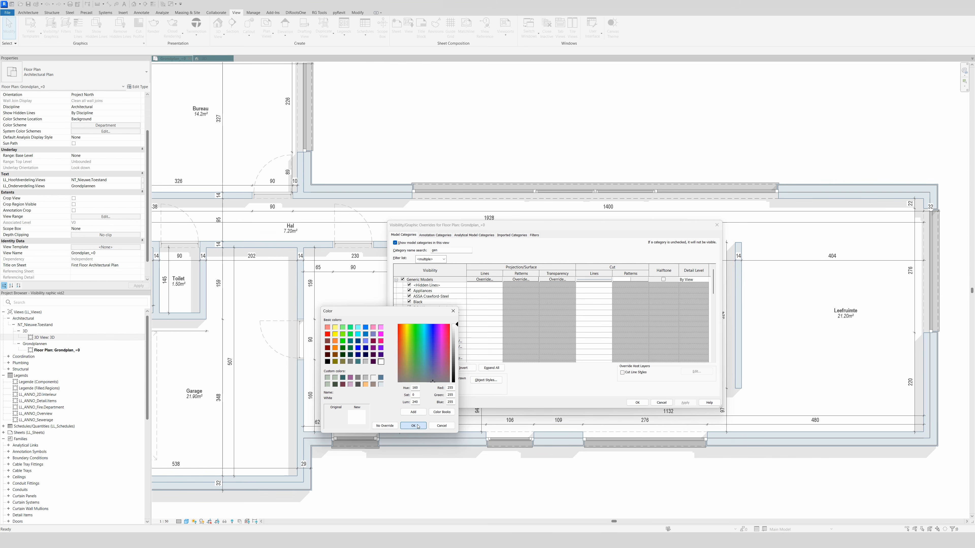
left_click(418, 426)
left_click(404, 408)
left_click(687, 403)
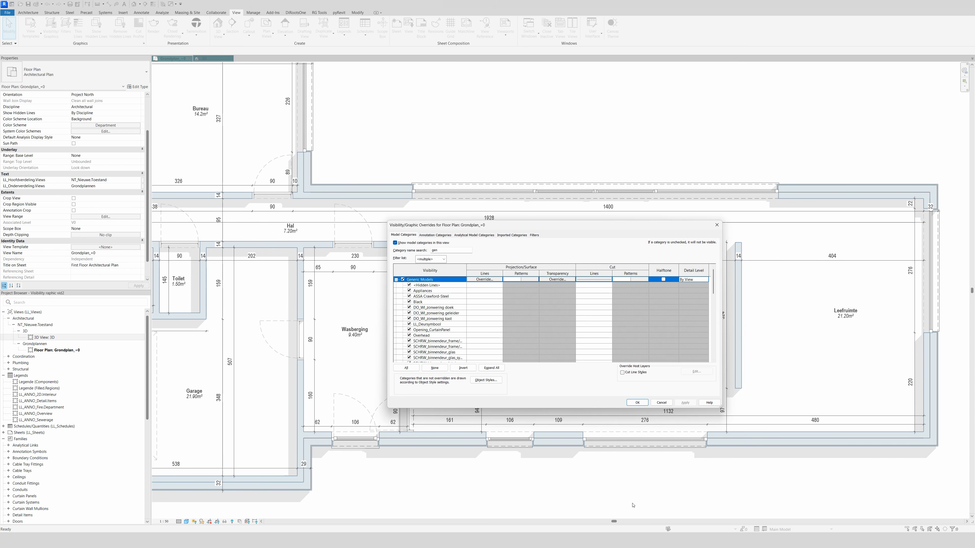
left_click(637, 403)
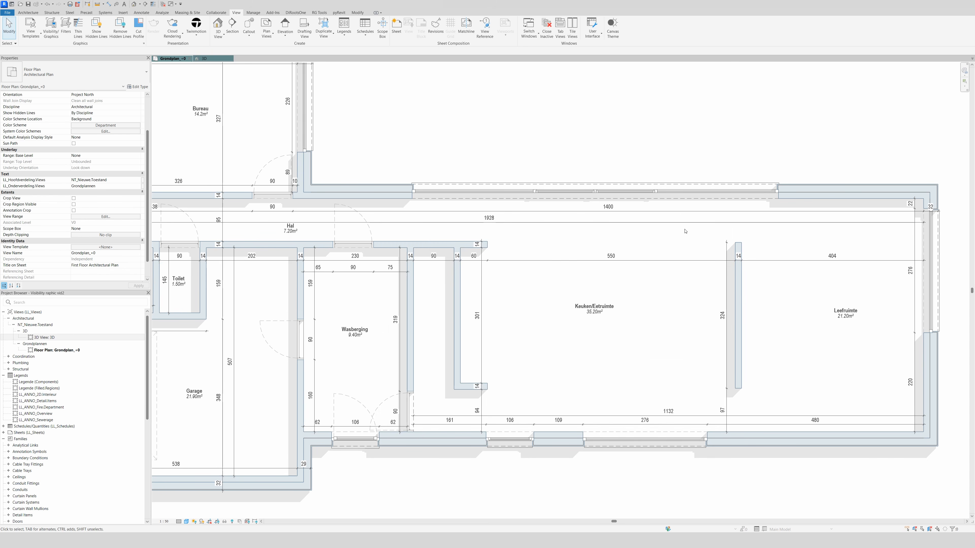
Override the Floors surface pattern foreground with the LL_Diagonaal_1mm pattern in the custom light orange
scroll(577, 337, "down", 1)
middle_click_drag(577, 337, 661, 327)
middle_click_drag(724, 297, 684, 347)
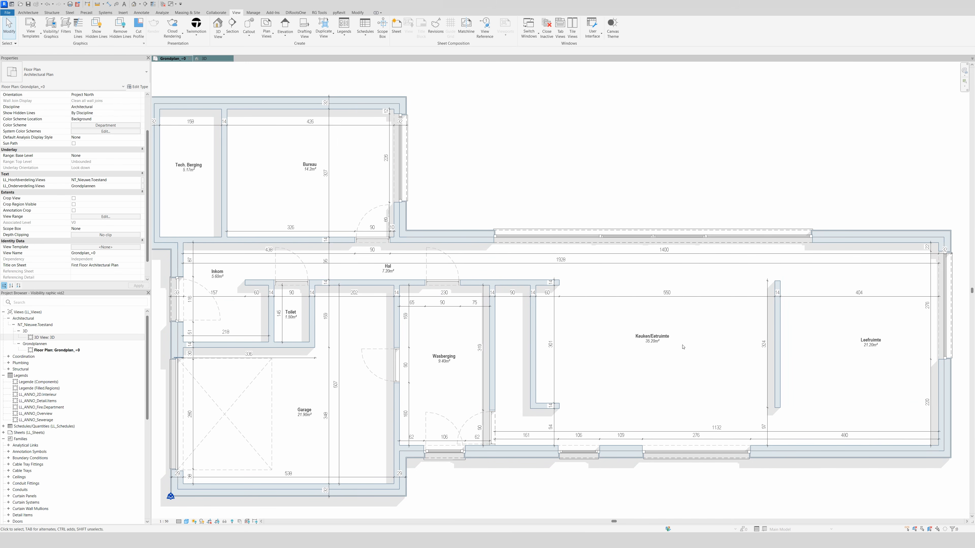
scroll(683, 347, "down", 2)
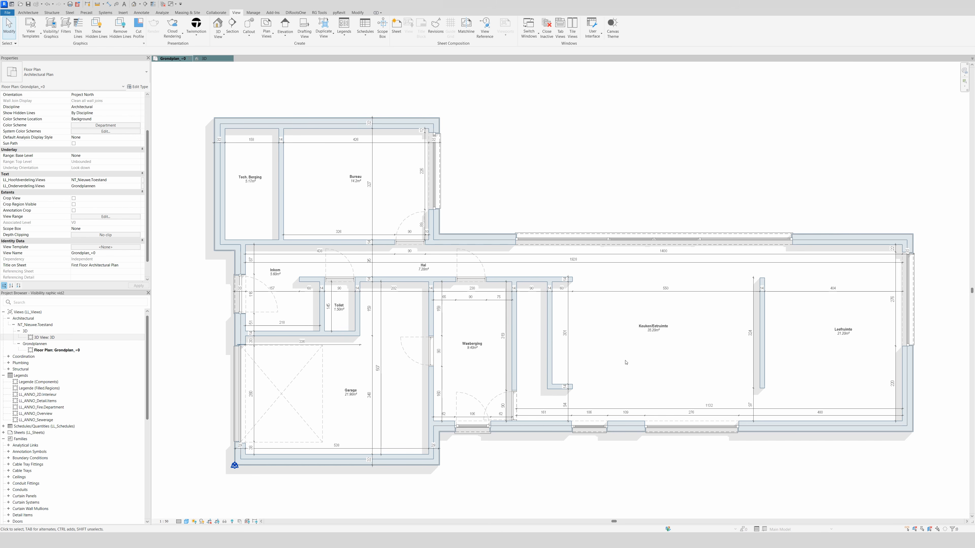
key("v")
key("g")
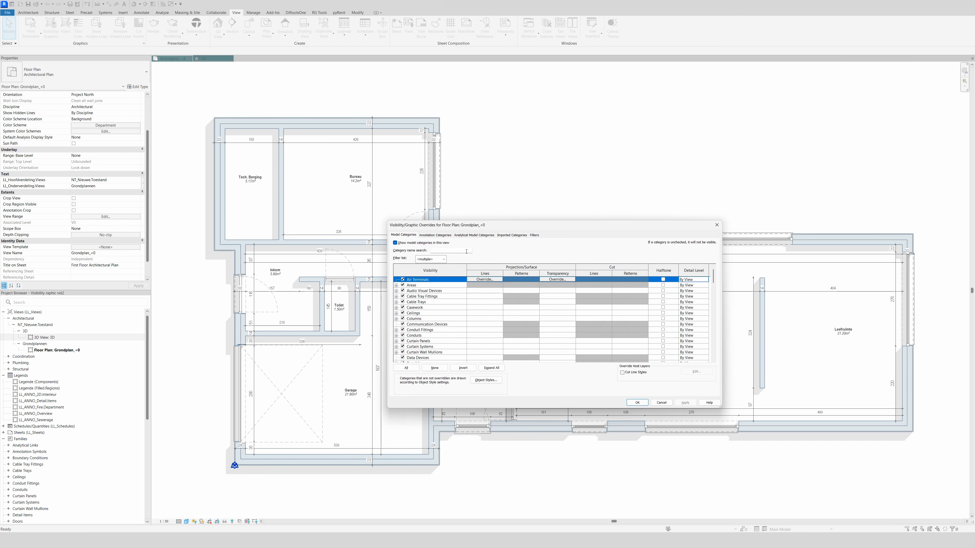
type("floor")
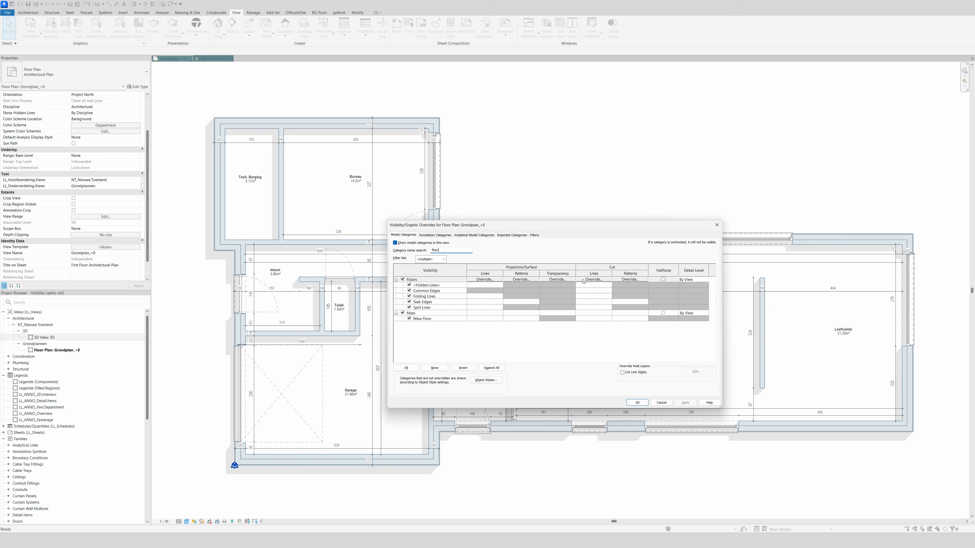
left_click(534, 279)
left_click(380, 353)
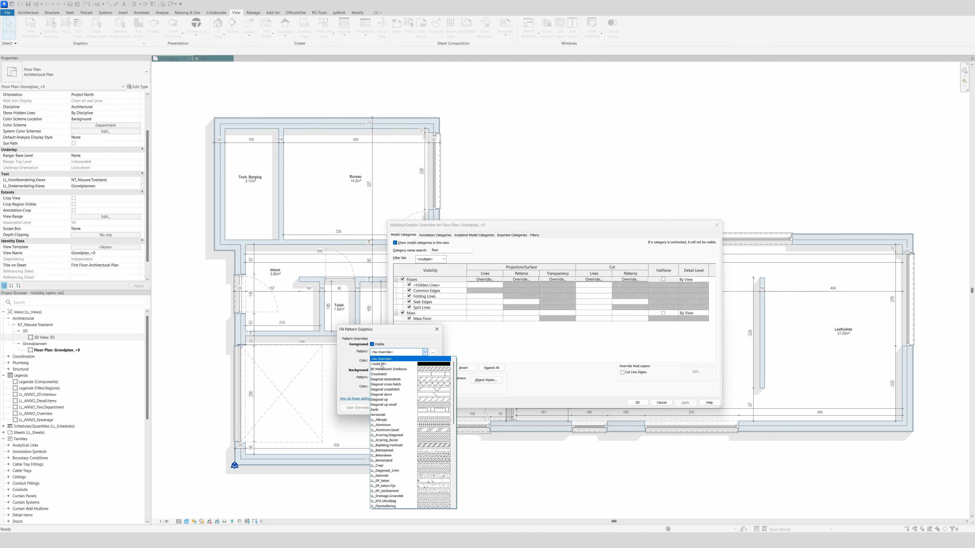
left_click(396, 471)
left_click(408, 361)
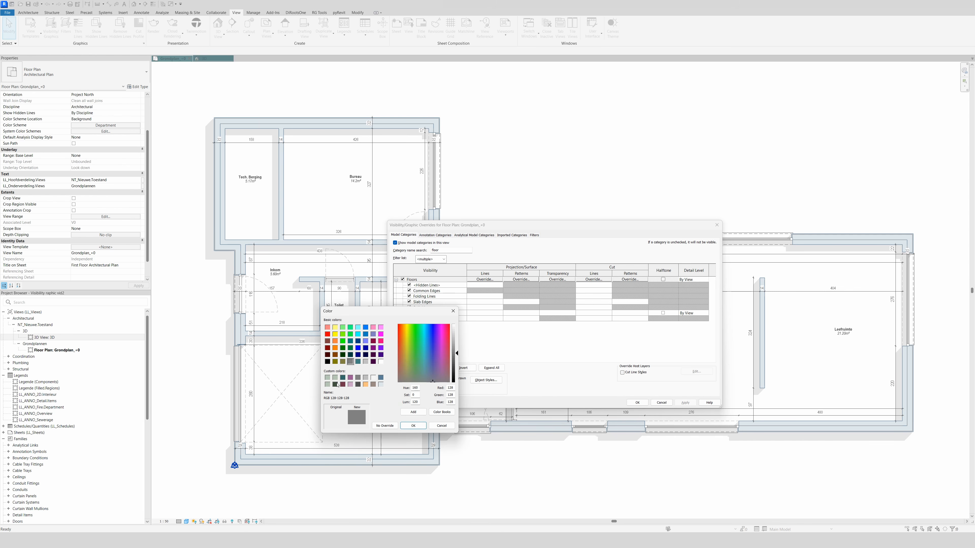
left_click(365, 384)
left_click(413, 425)
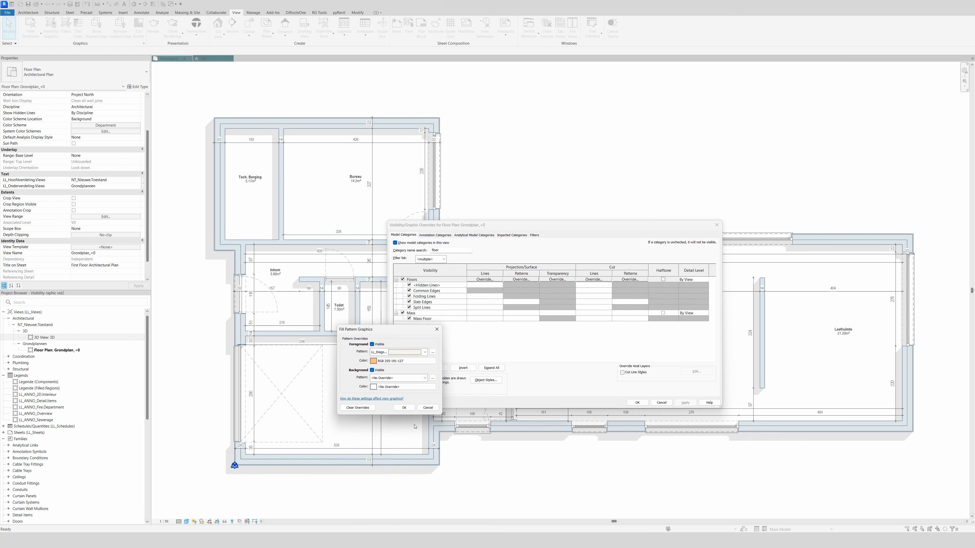
Set the Floors surface pattern background to a solid fill in the custom sage green and apply the overrides
left_click(394, 380)
left_click(394, 391)
left_click(394, 387)
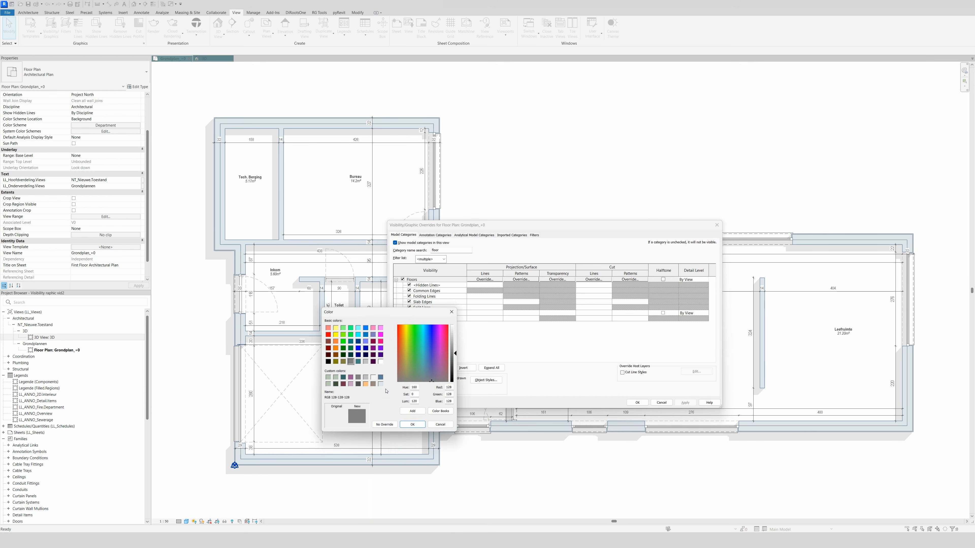
left_click(335, 378)
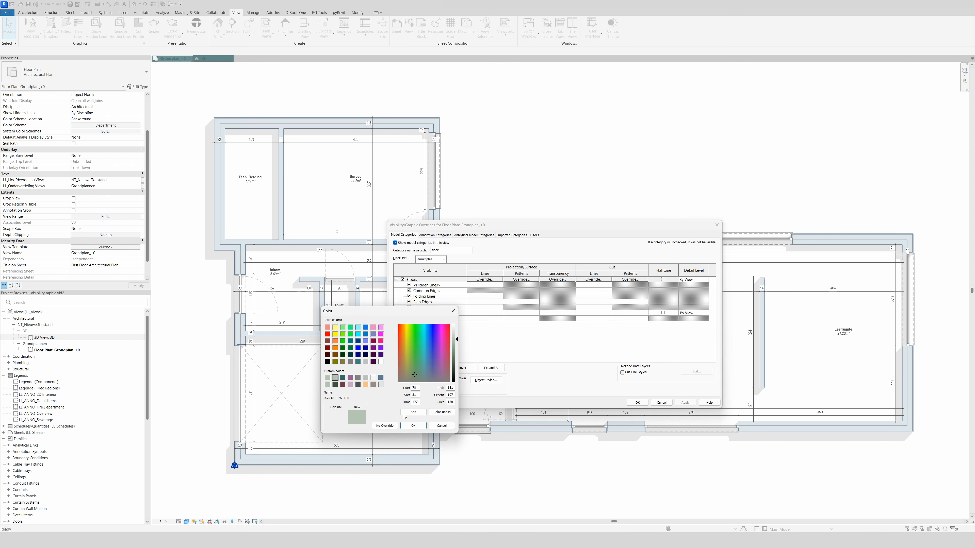
left_click(413, 425)
left_click(404, 408)
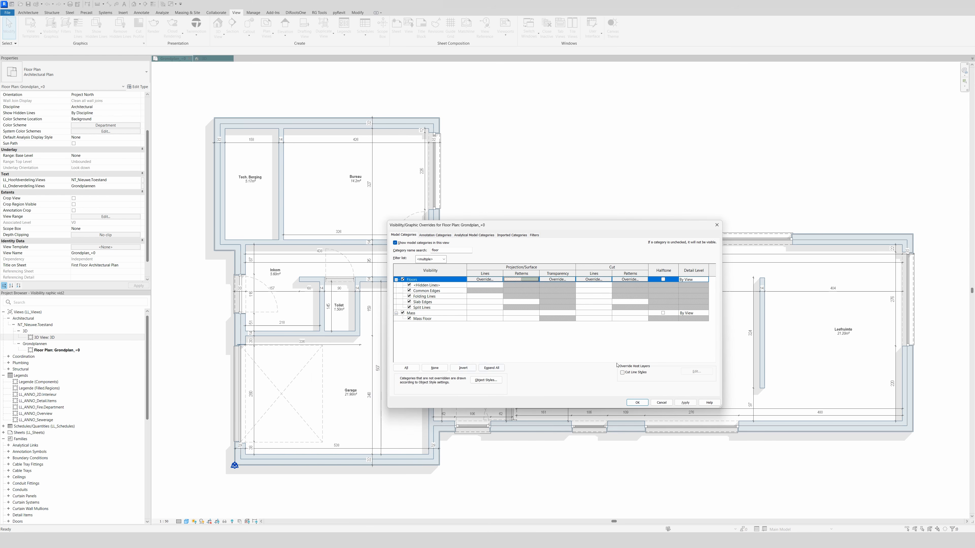
left_click(683, 403)
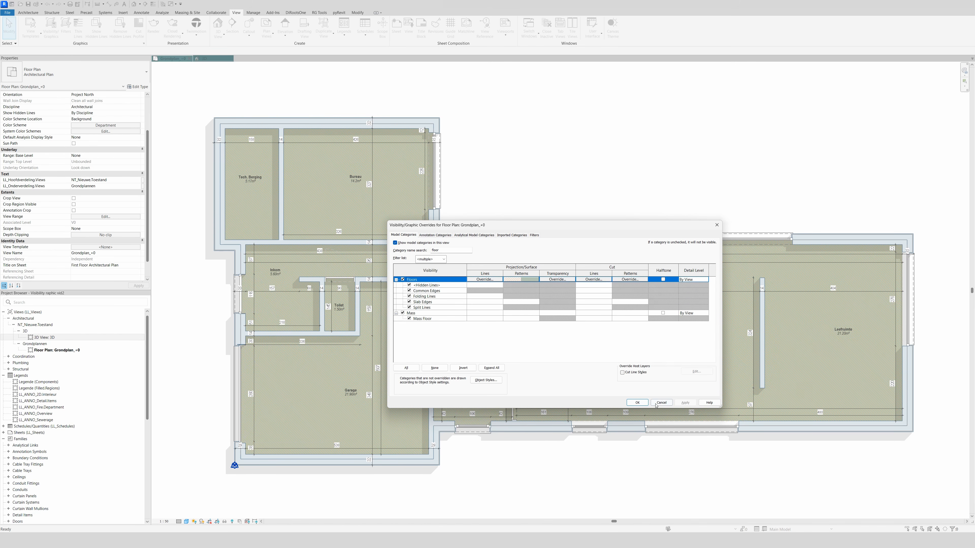
left_click(637, 402)
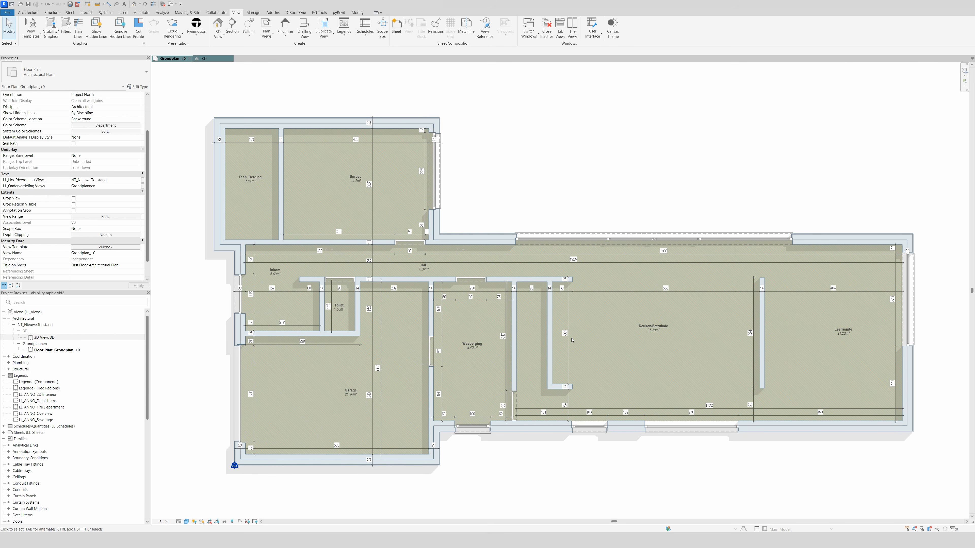
Examine the floor fill and hatch across the rooms of the floor plan at close and overall scale
scroll(336, 114, "up", 2)
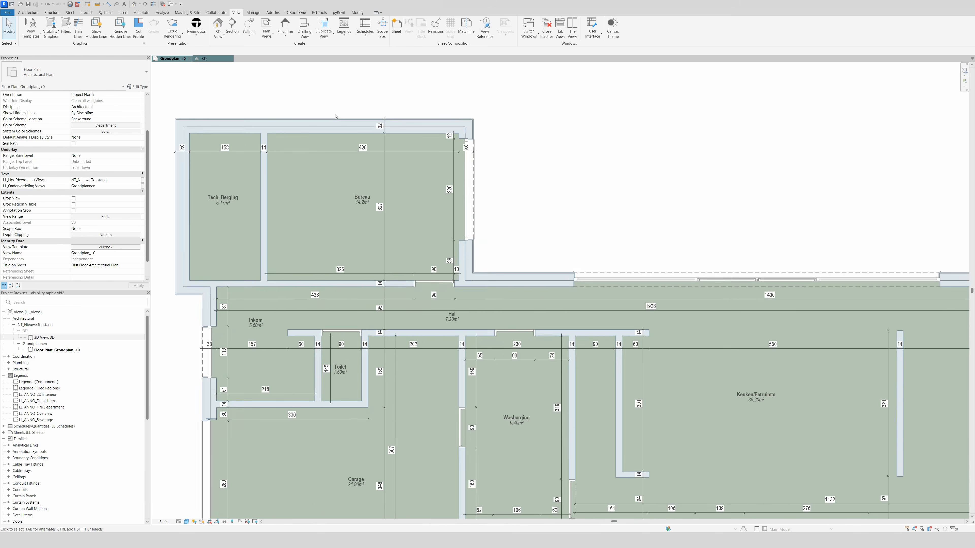
scroll(394, 120, "down", 1)
scroll(451, 251, "down", 1)
scroll(451, 251, "up", 2)
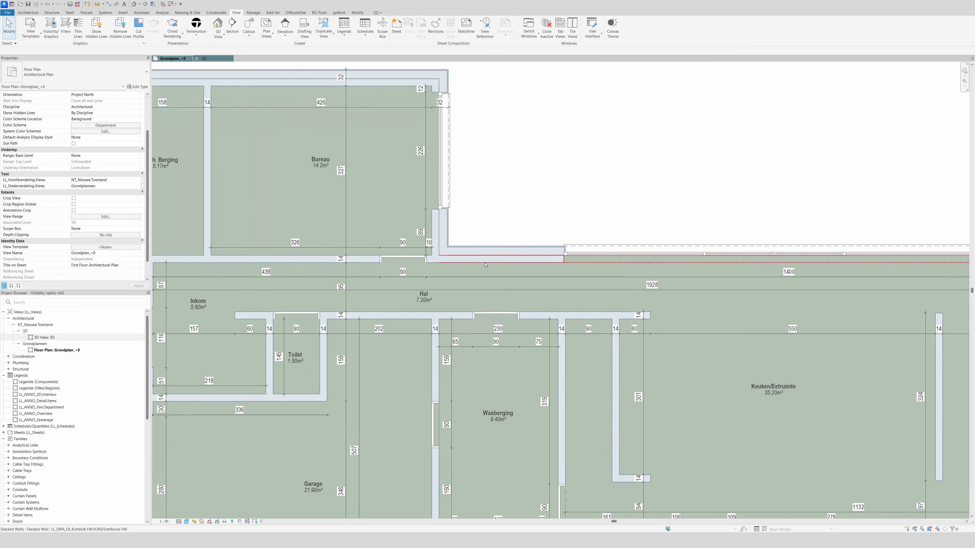
scroll(522, 235, "down", 1)
scroll(856, 266, "down", 1)
mouse_move(856, 266)
middle_mouse_down()
mouse_move(786, 216)
mouse_move(752, 228)
middle_mouse_up()
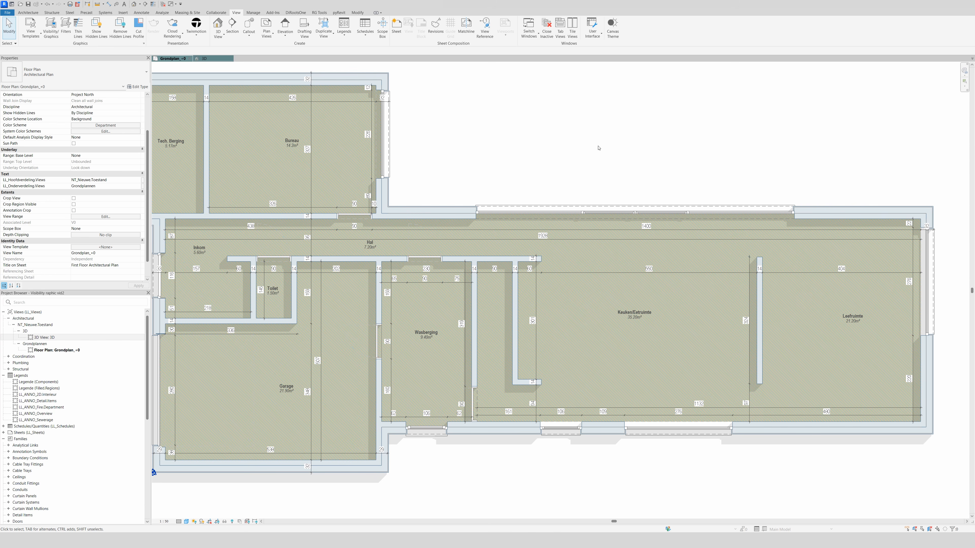
Override the Walls cut line weight with 3 in the floor plan's visibility/graphic overrides and apply it
key("v")
key("g")
left_click(447, 250)
type("wall")
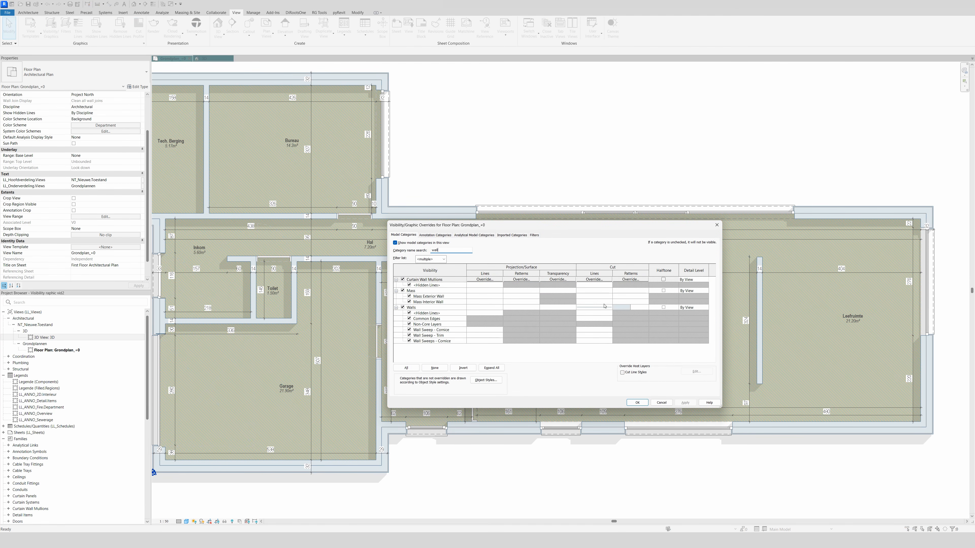
left_click(605, 308)
left_click(604, 307)
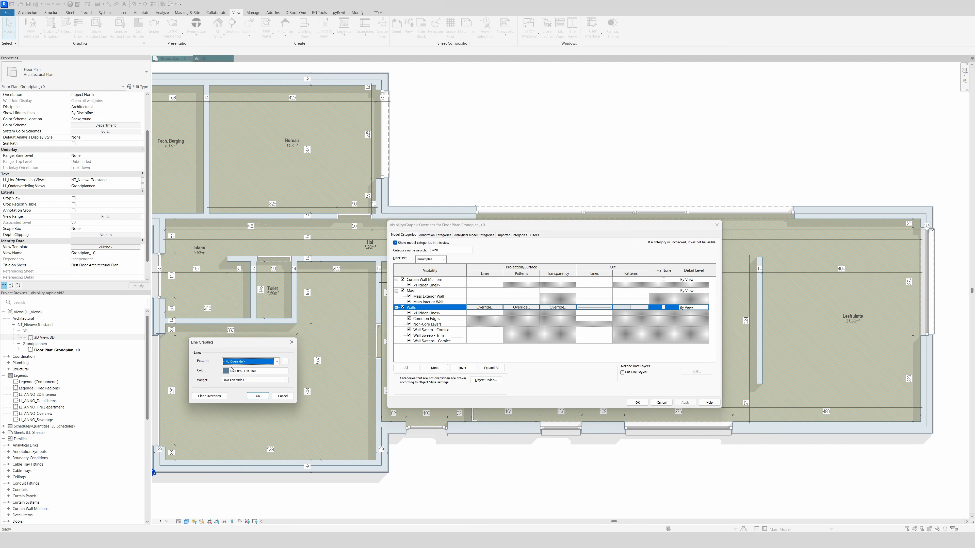
left_click(254, 380)
left_click(249, 398)
left_click(256, 396)
left_click(686, 403)
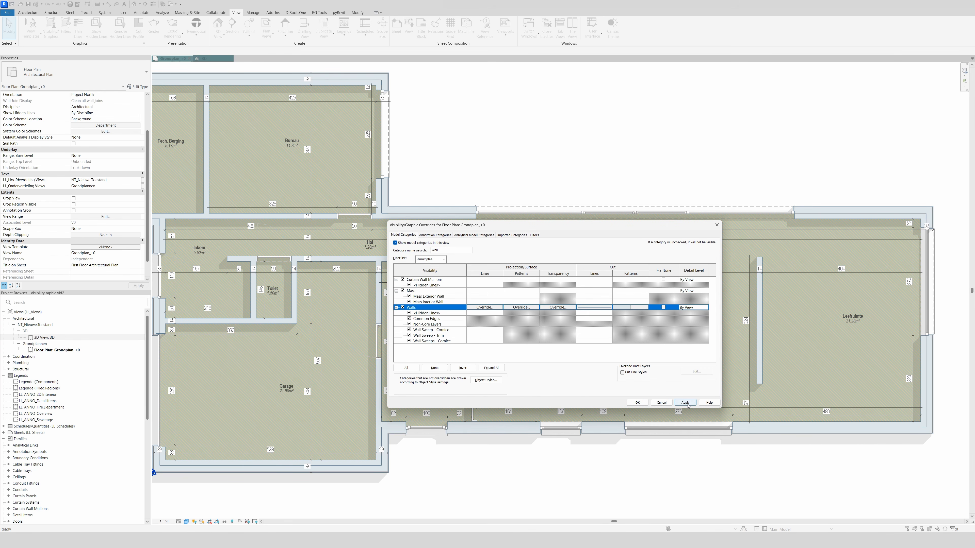
left_click(637, 403)
Examine the wall outlines across the rooms of the floor plan at close and overall scale
scroll(631, 404, "down", 1)
scroll(590, 449, "up", 1)
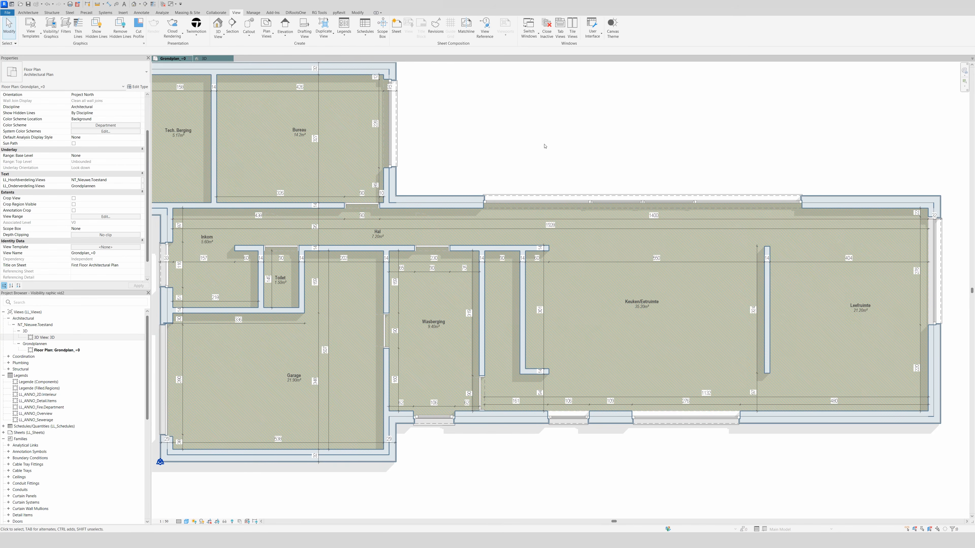
middle_click_drag(467, 154, 600, 295)
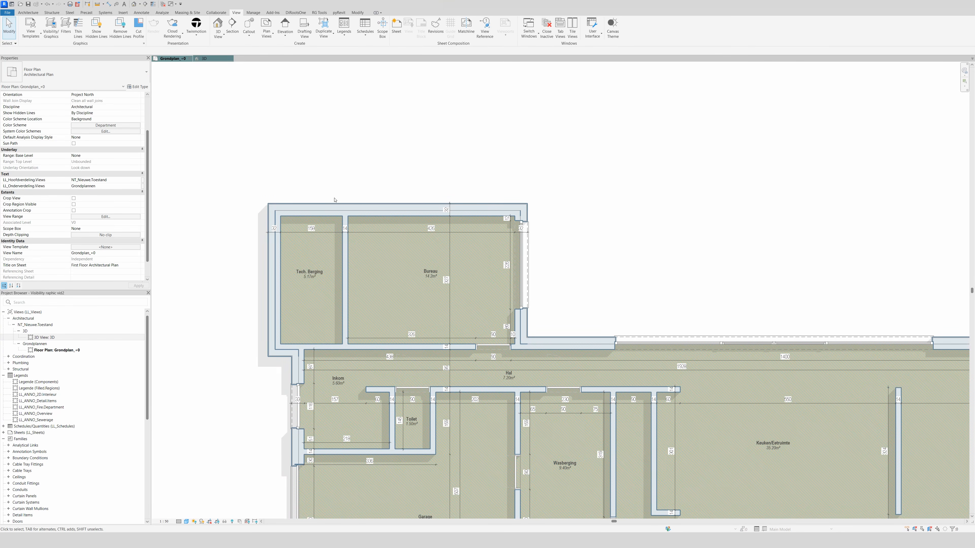
scroll(353, 169, "down", 1)
middle_click_drag(601, 262, 461, 152)
scroll(460, 152, "up", 1)
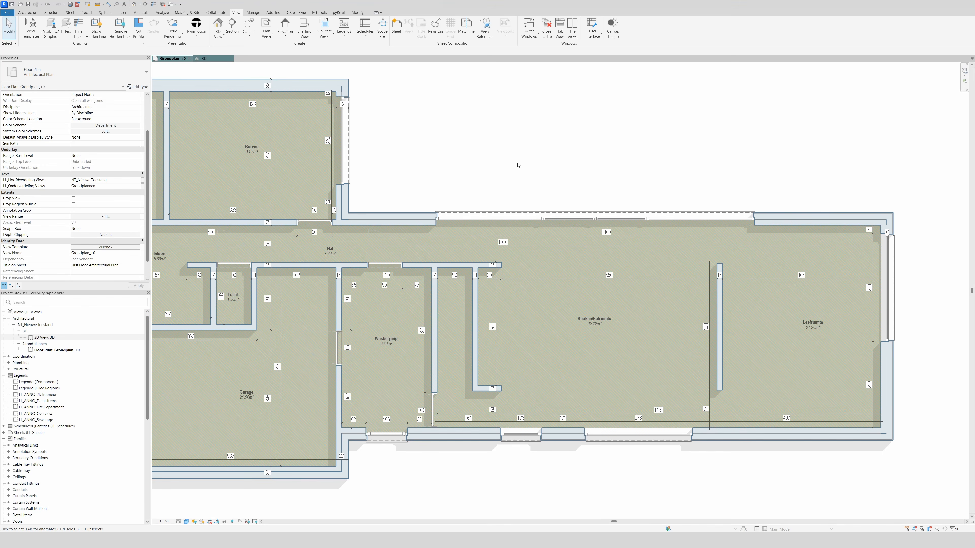
middle_click_drag(539, 188, 583, 148)
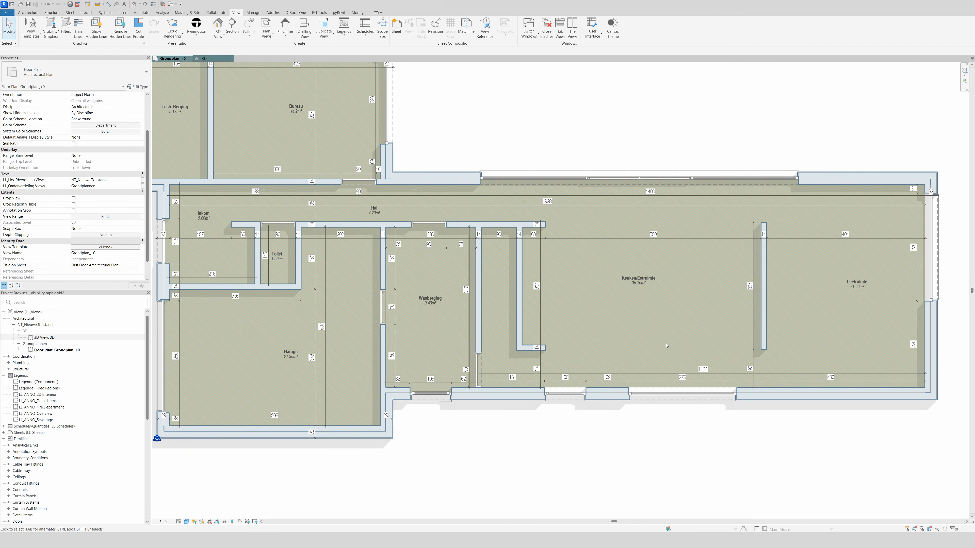
scroll(603, 432, "down", 1)
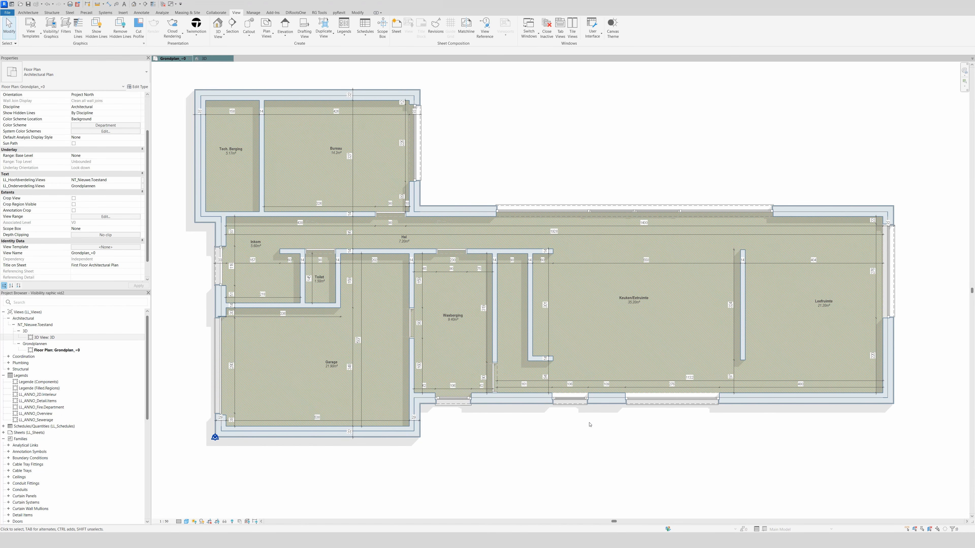
Reset the Walls cut line weight to <No Override> in the floor plan's graphic overrides and apply the change
key("v")
key("v")
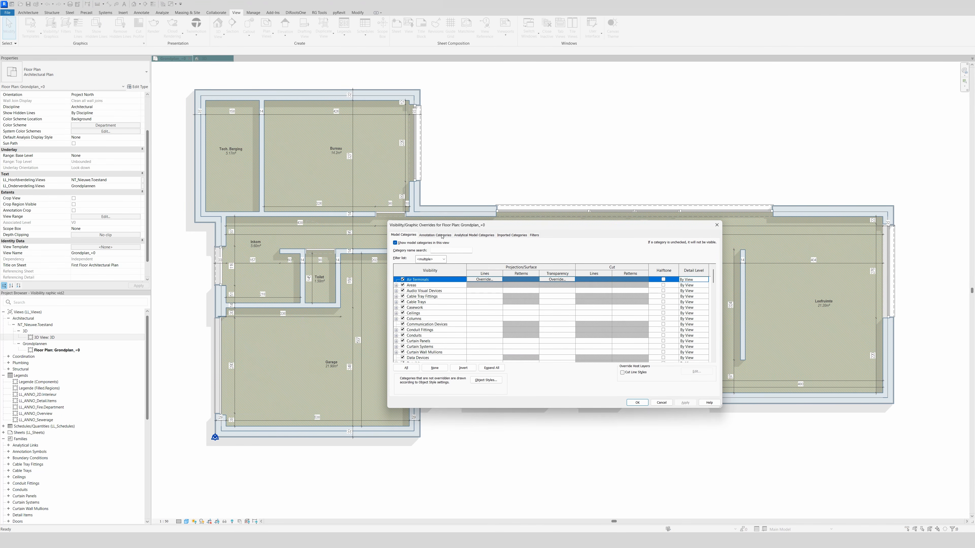
left_click(438, 249)
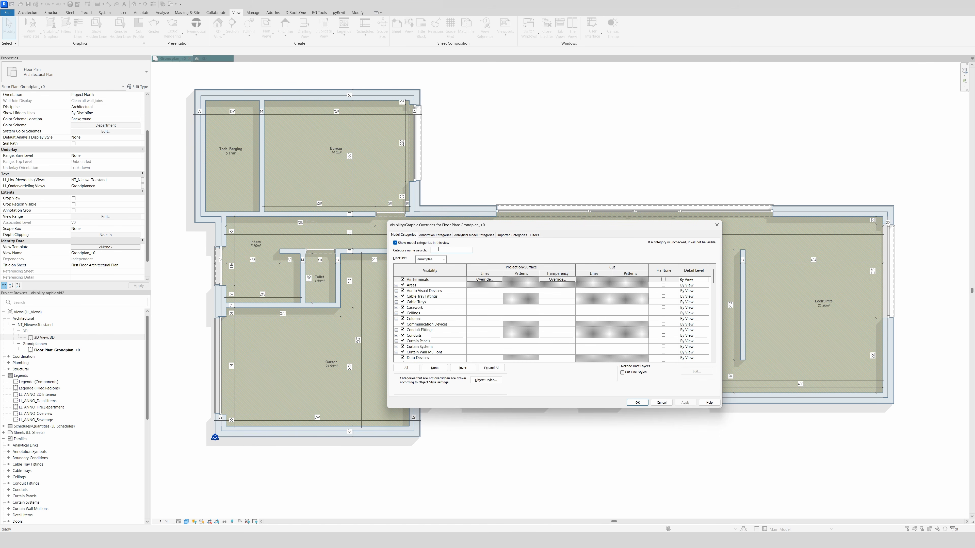
type("wall")
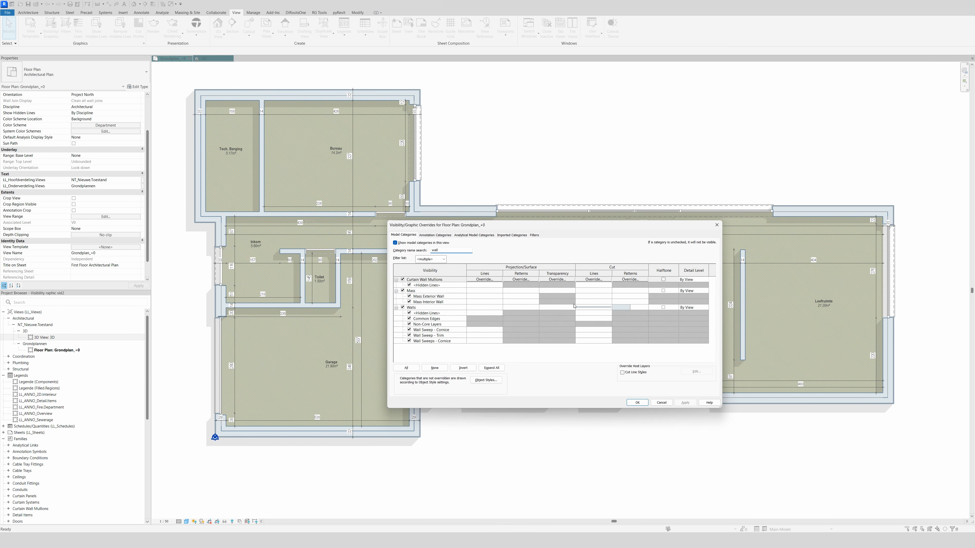
left_click(574, 307)
left_click(591, 307)
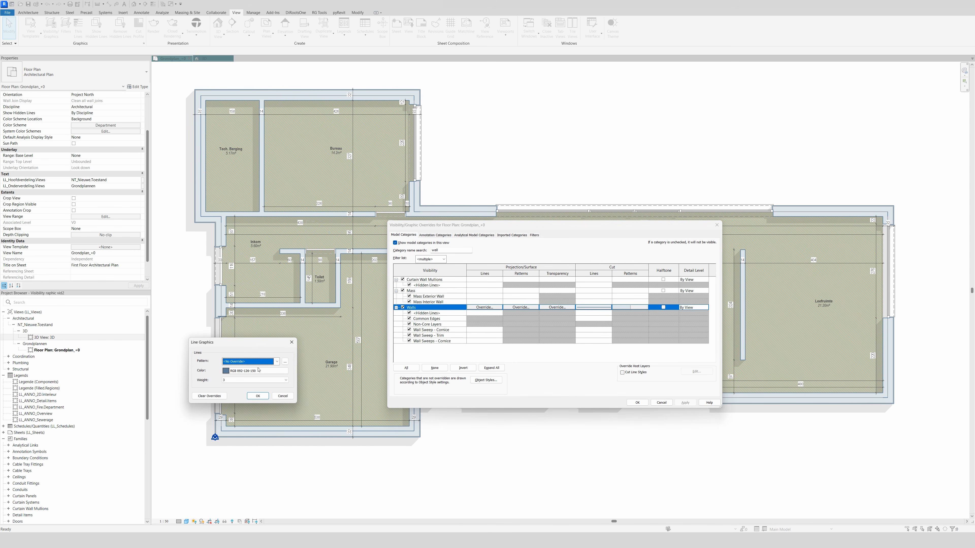
left_click(255, 380)
left_click(249, 386)
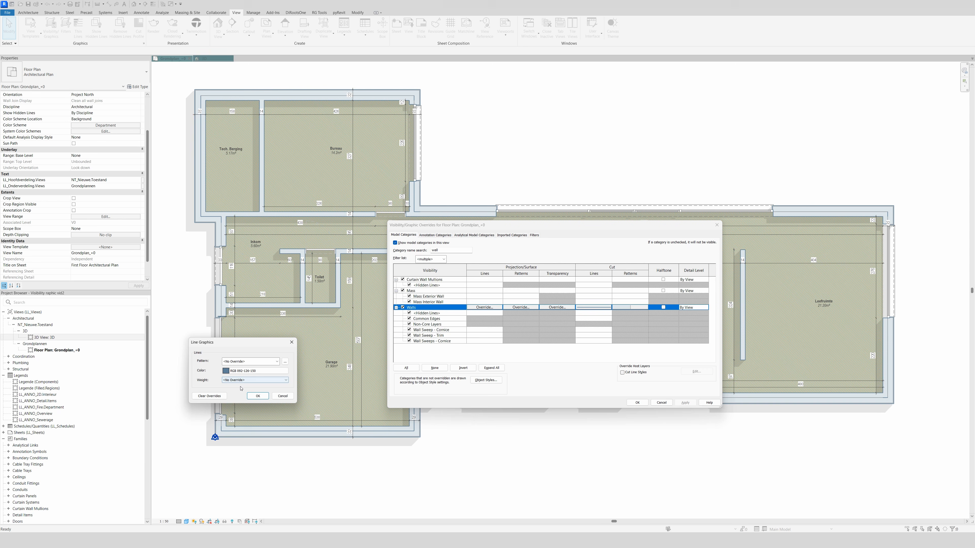
left_click(257, 396)
left_click(685, 403)
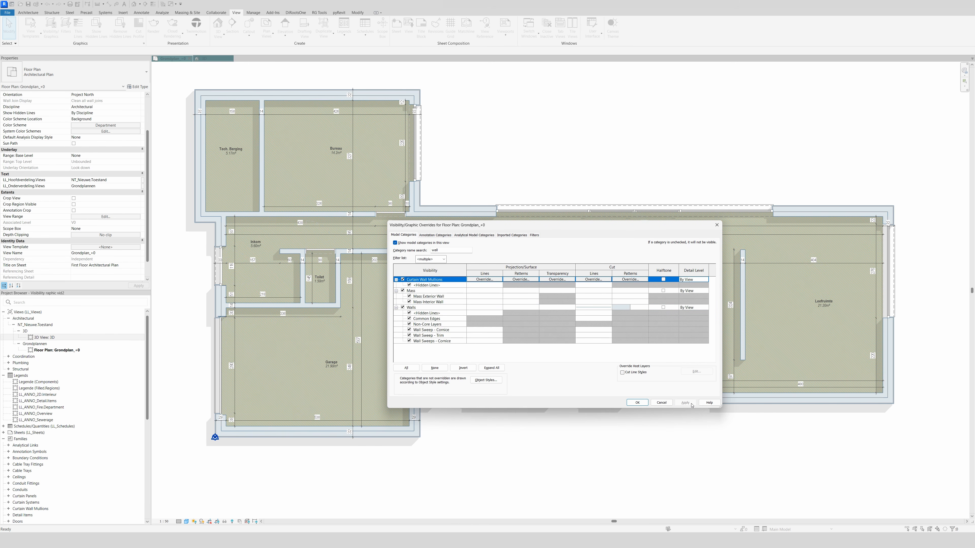
Turn on the Cut Line Styles override for host layers in the floor plan and apply it
left_click_drag(585, 226, 767, 31)
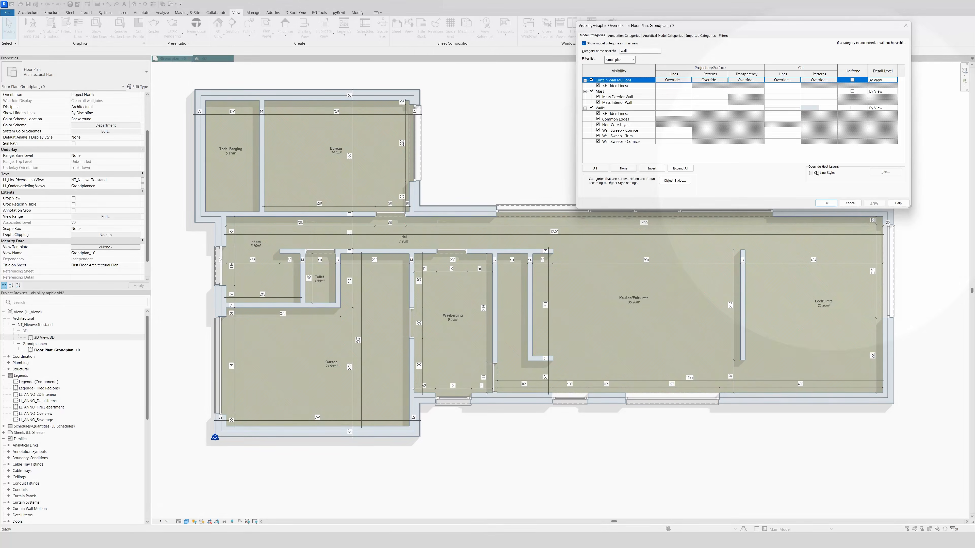
left_click(811, 173)
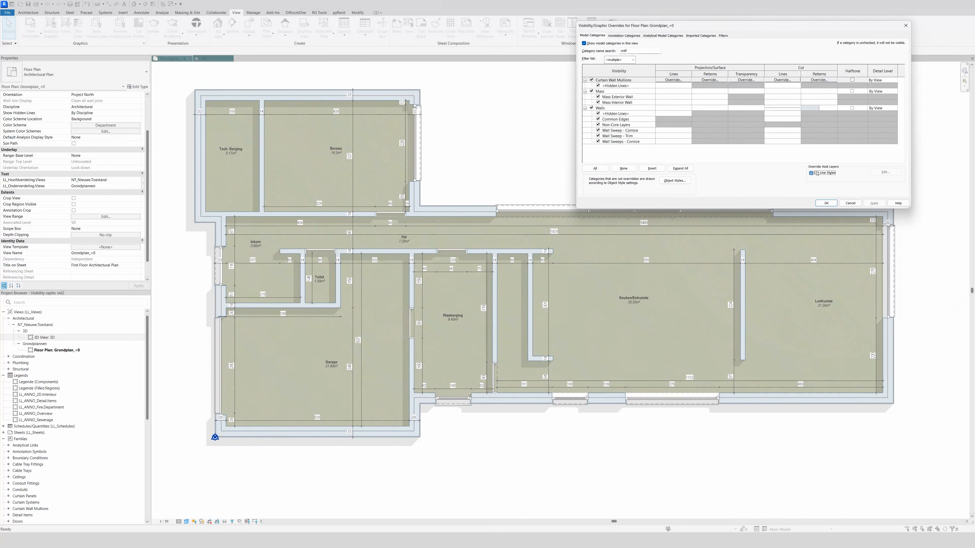
left_click(874, 203)
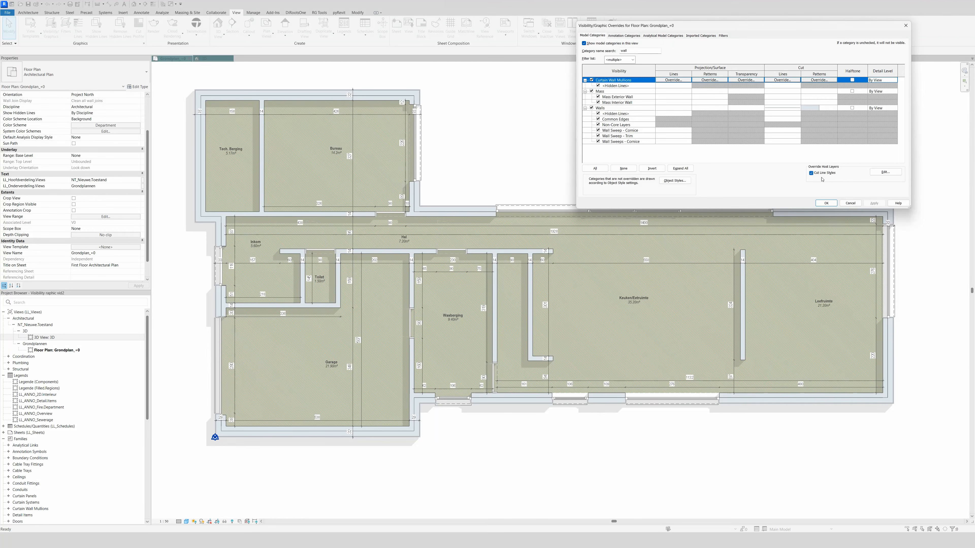
left_click(826, 203)
Set the Structure [1] line color in the host layer line styles to the custom blue RGB 092-126-150
scroll(409, 244, "up", 4)
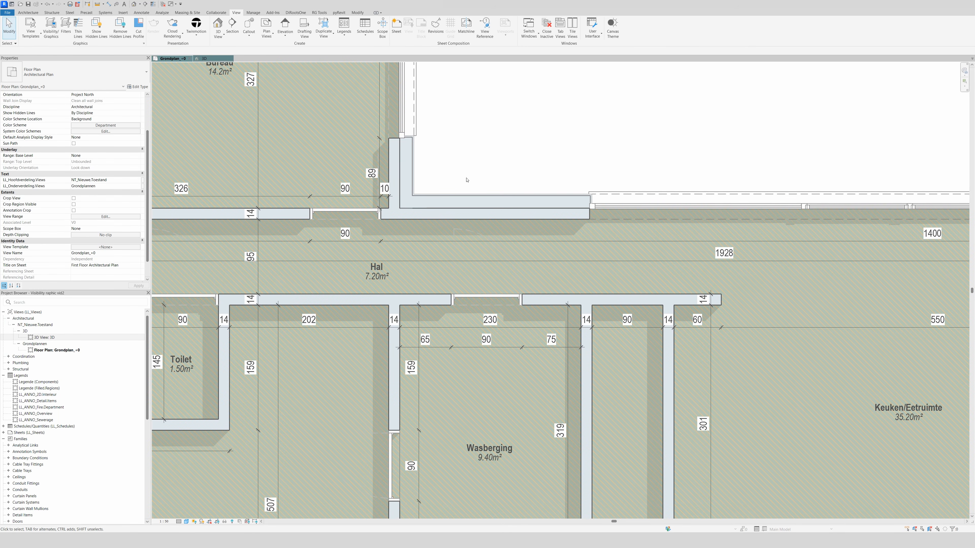
scroll(466, 180, "down", 5)
scroll(611, 257, "down", 1)
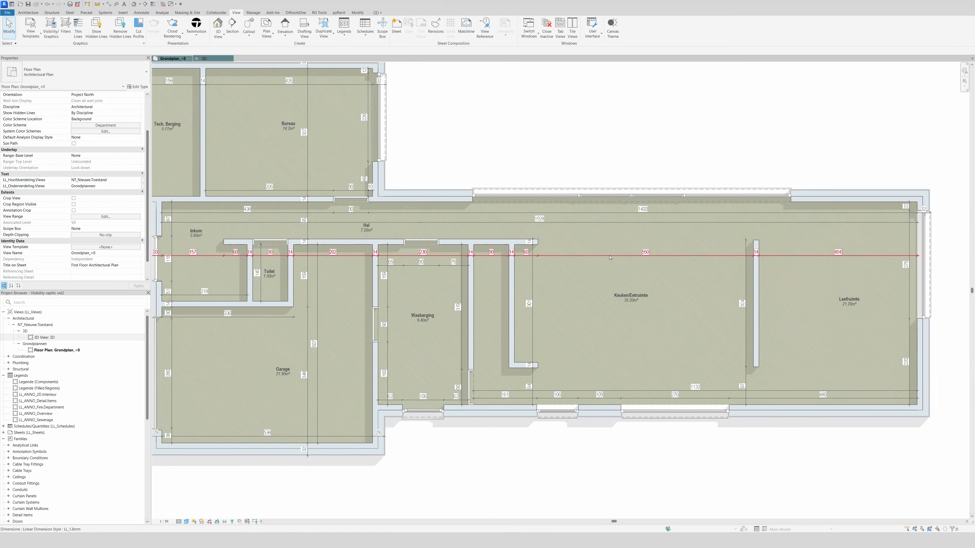
scroll(610, 257, "down", 1)
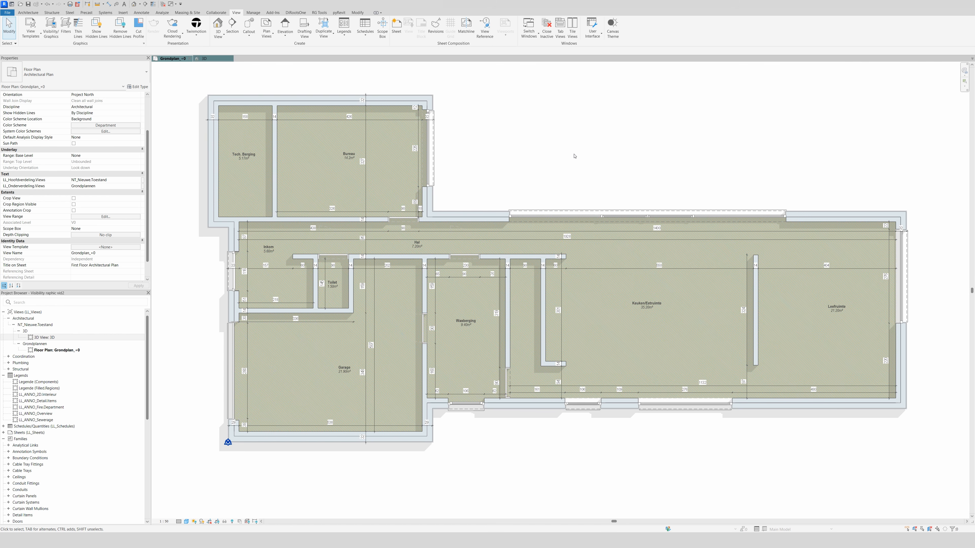
key("v")
key("g")
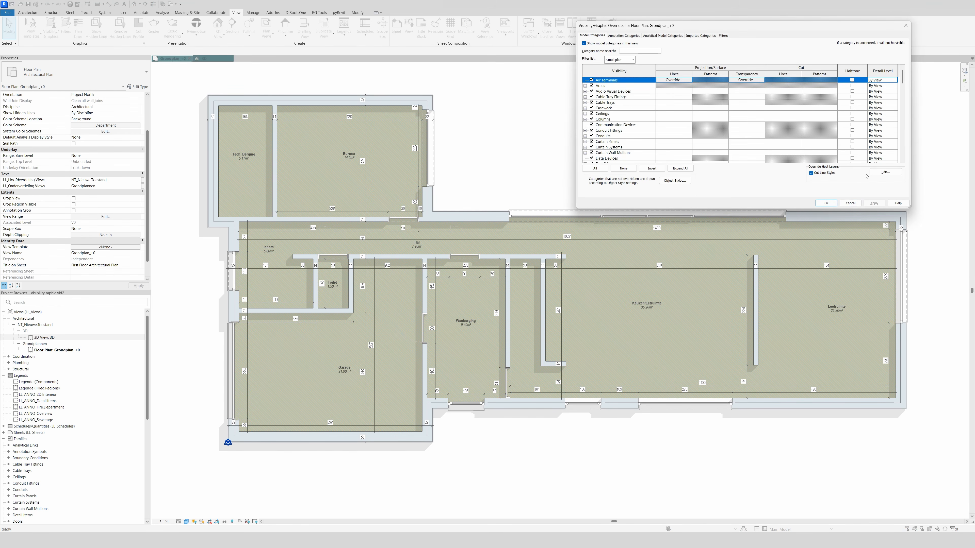
left_click(879, 172)
left_click_drag(202, 276, 662, 174)
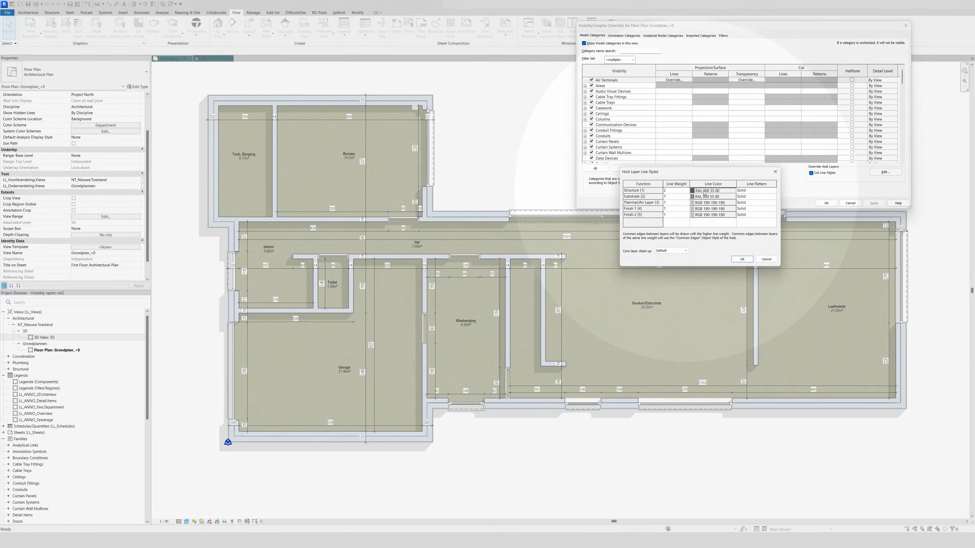
left_click(703, 190)
left_click(691, 224)
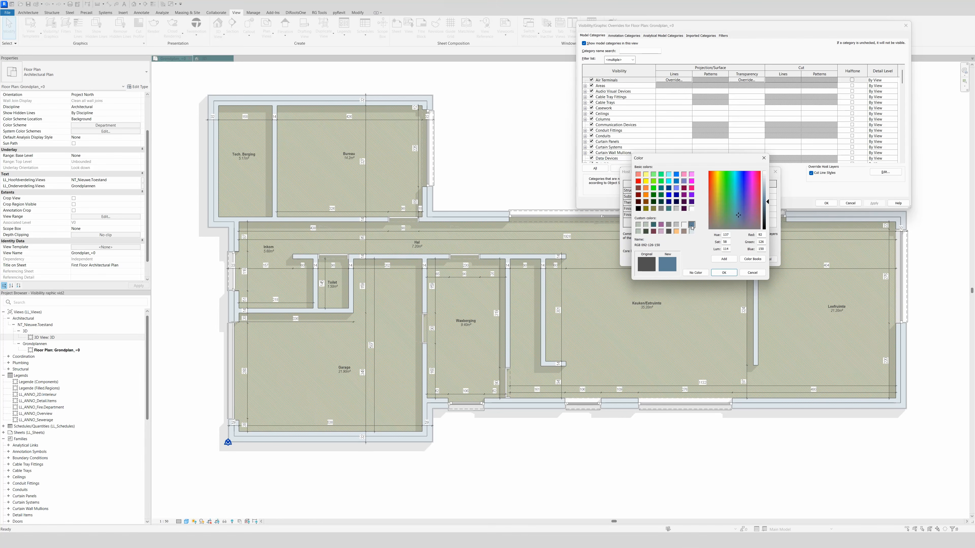
left_click(723, 272)
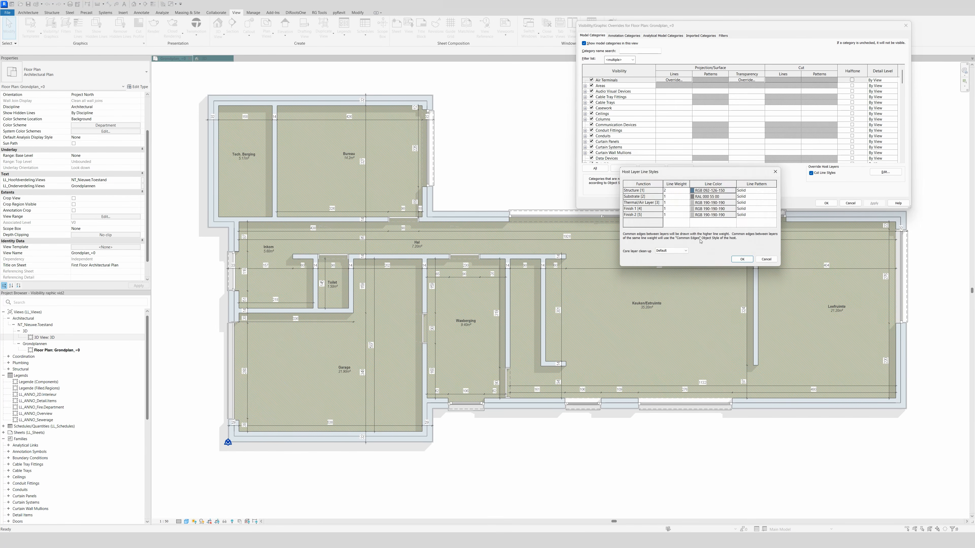
Set the Substrate [2] and Thermal/Air Layer [3] line colors to the custom light blue-grey RGB 222-230-235
left_click(686, 192)
left_click(668, 202)
left_click(697, 198)
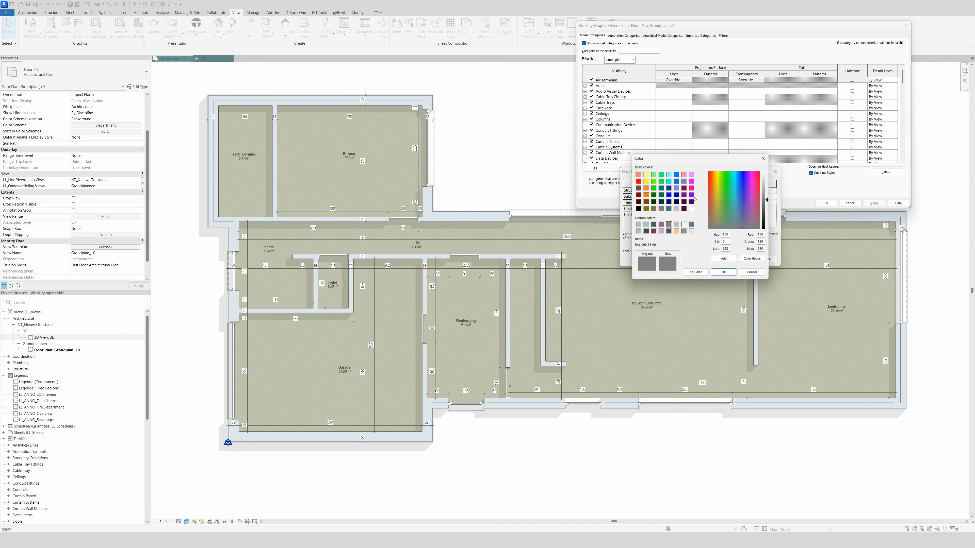
left_click(691, 231)
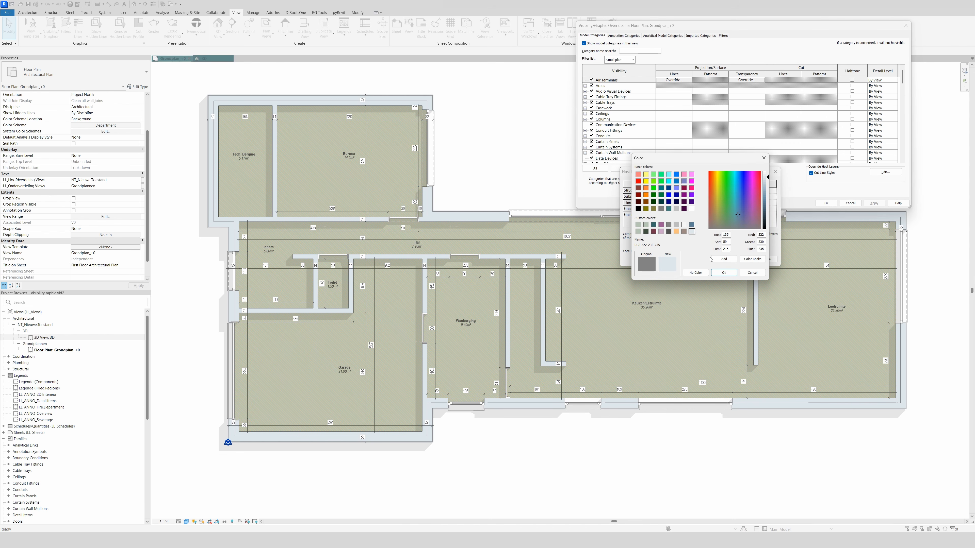
left_click(723, 273)
left_click(696, 203)
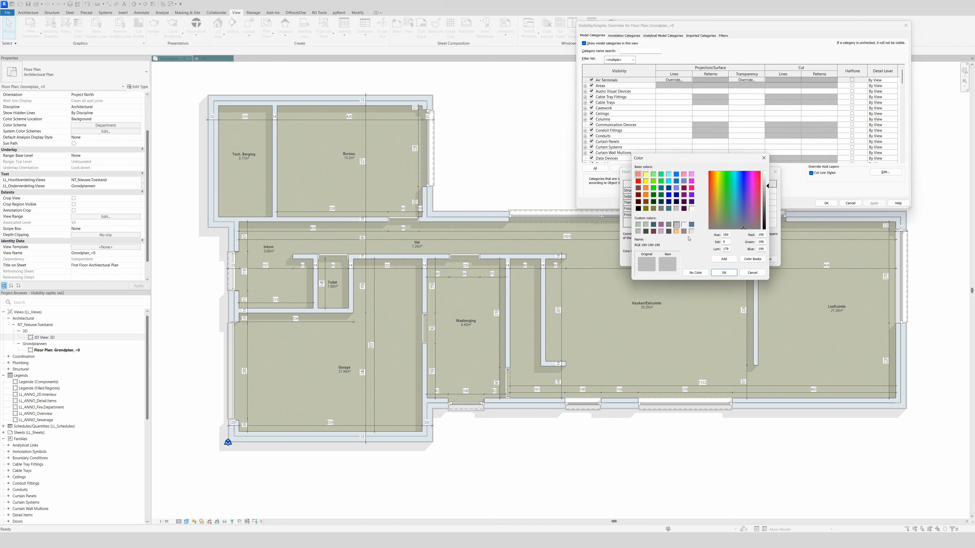
left_click(691, 231)
left_click(714, 273)
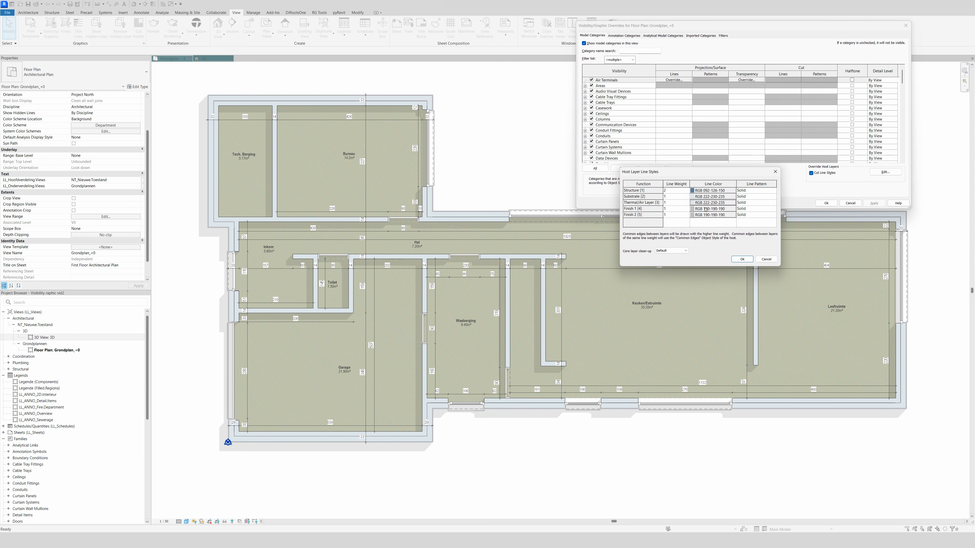
Give the Finish 1 [4] and Finish 2 [5] lines the same custom light blue-grey and apply the host layer line styles
left_click(697, 208)
left_click(691, 231)
left_click(723, 273)
left_click(696, 215)
left_click(691, 231)
left_click(724, 273)
left_click(748, 259)
left_click(878, 205)
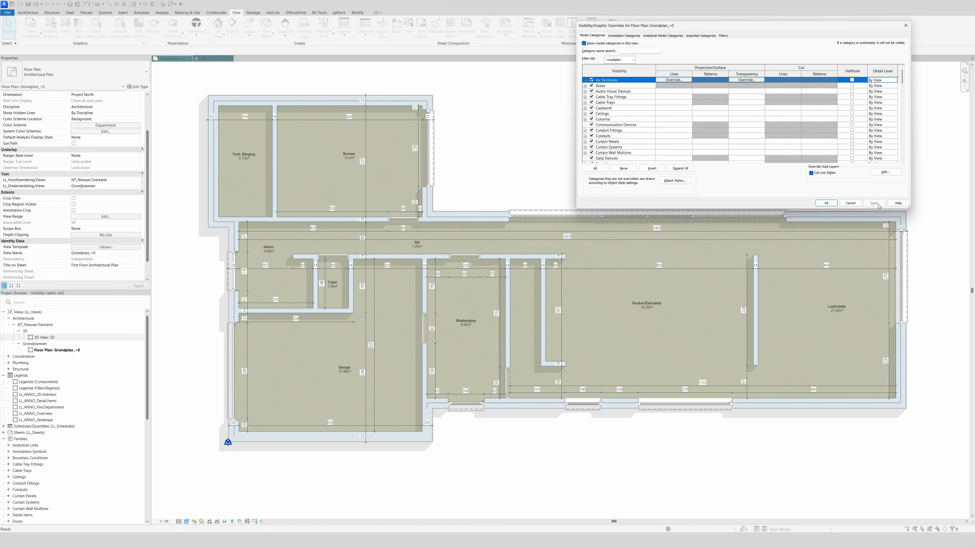
left_click(825, 202)
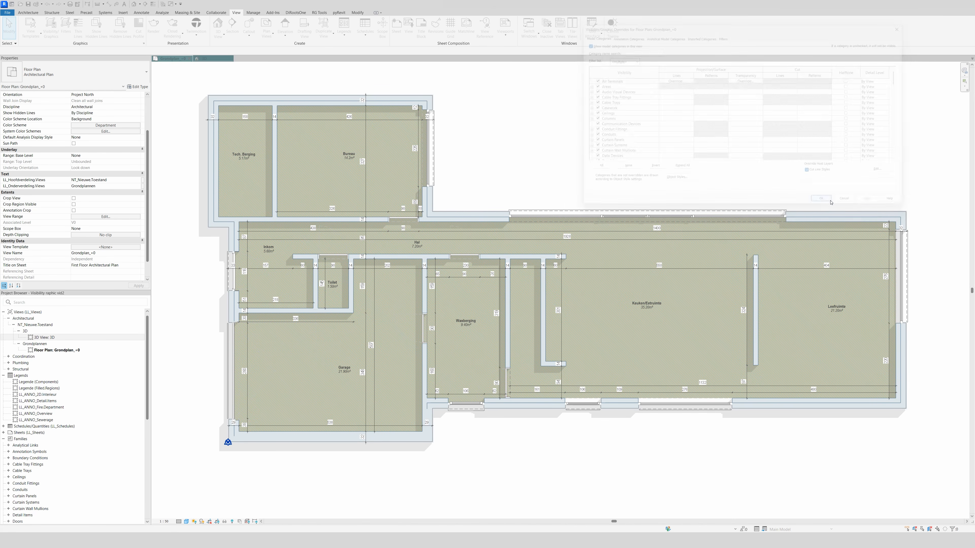
Examine the wall layer lines and outer wall edges throughout the floor plan
scroll(398, 211, "up", 3)
middle_click_drag(532, 143, 627, 234)
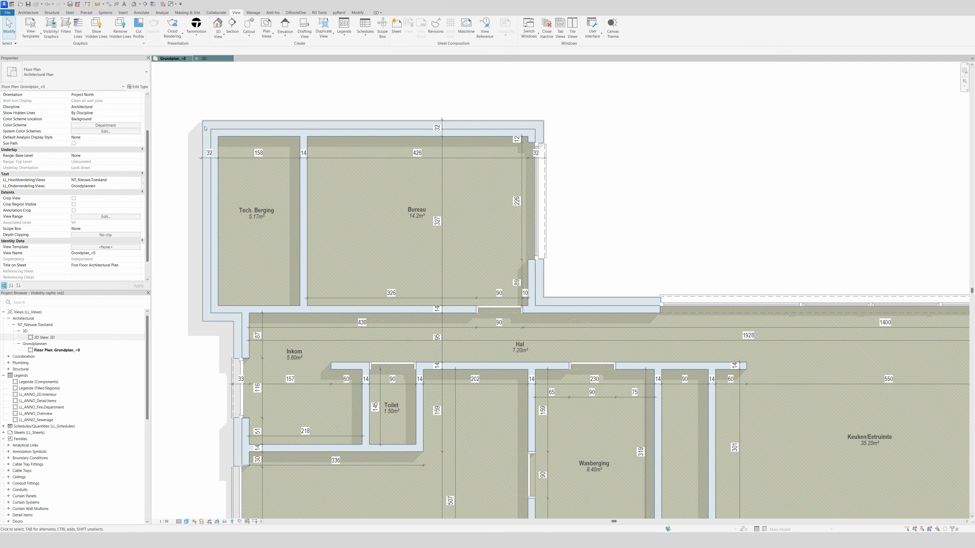
middle_click_drag(474, 380, 454, 163)
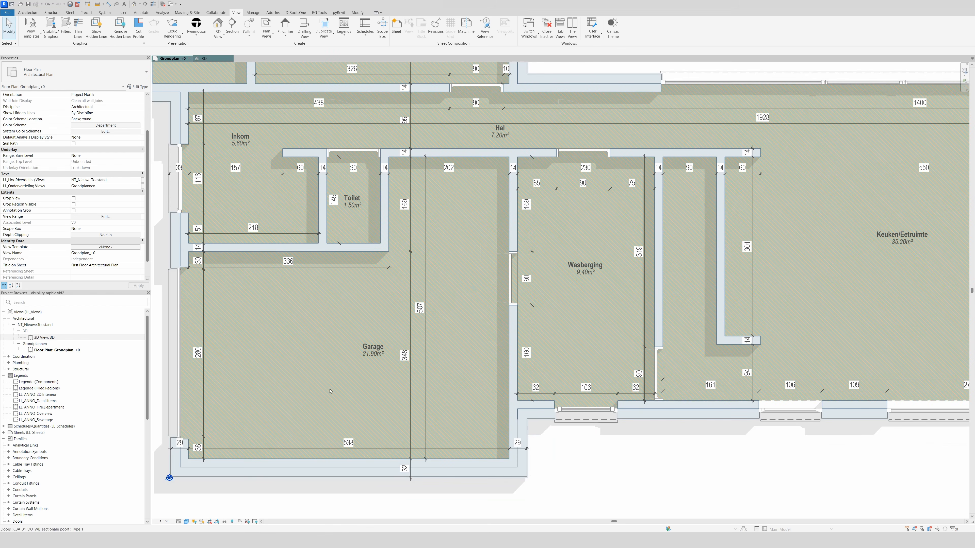
middle_click_drag(721, 332, 490, 407)
scroll(491, 407, "down", 1)
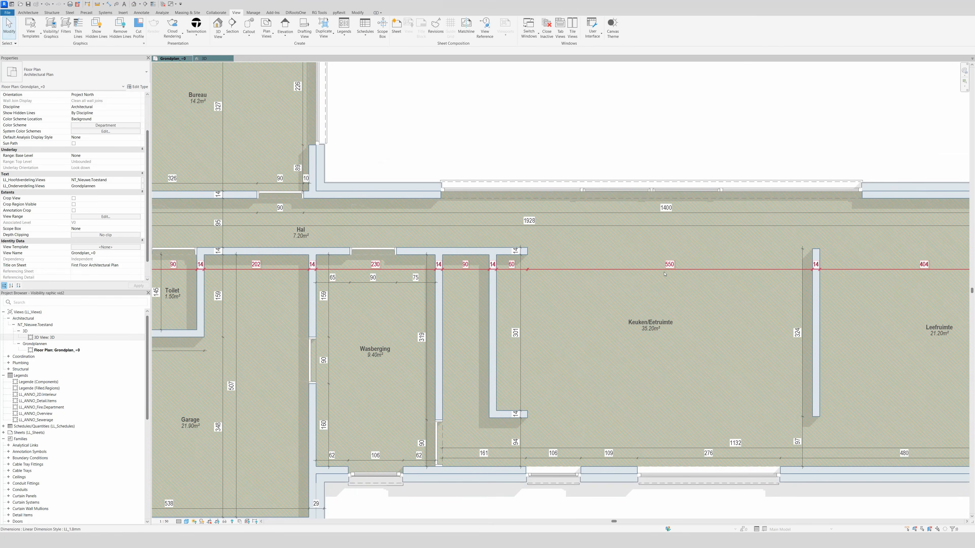
middle_click_drag(933, 269, 835, 319)
scroll(875, 269, "up", 2)
scroll(758, 163, "down", 2)
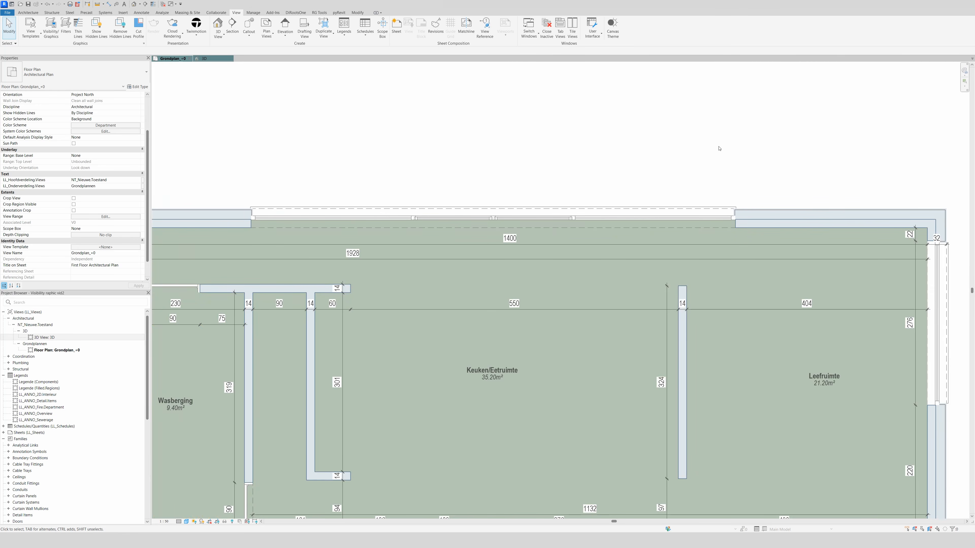
middle_click_drag(649, 121, 709, 150)
scroll(709, 165, "down", 1)
middle_click_drag(621, 192, 708, 172)
Set the line weight of Finish 1 [4] and Finish 2 [5] to 3 in the floor plan's host layer line styles
key("v")
key("g")
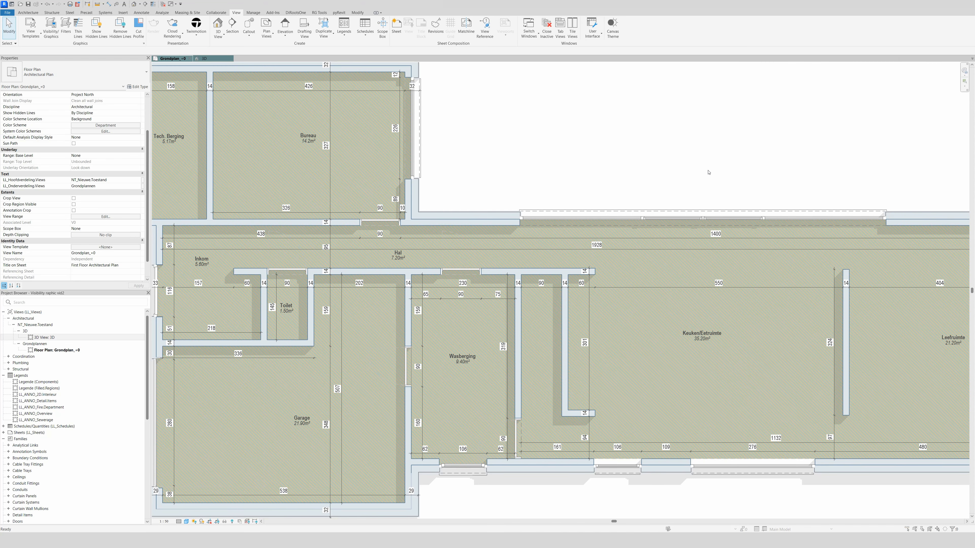
left_click(884, 172)
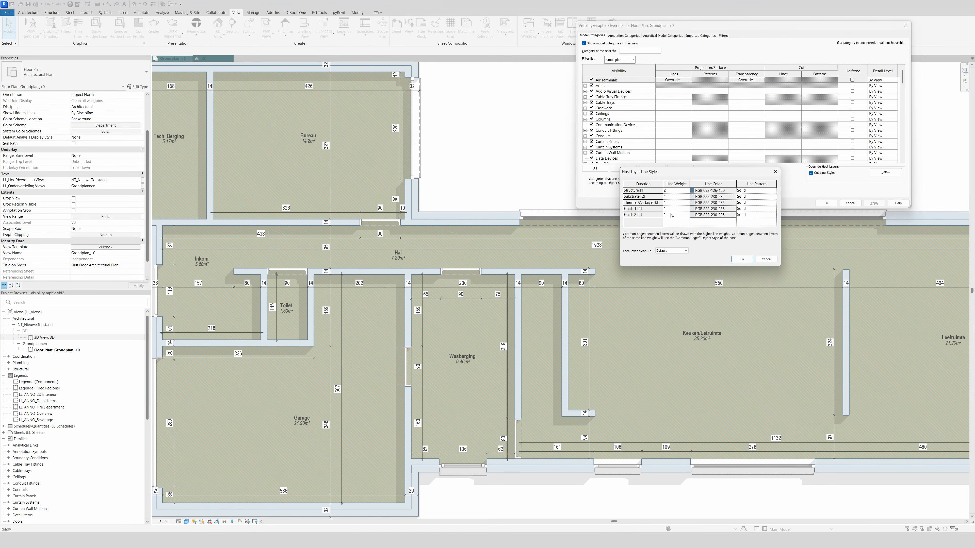
left_click(689, 210)
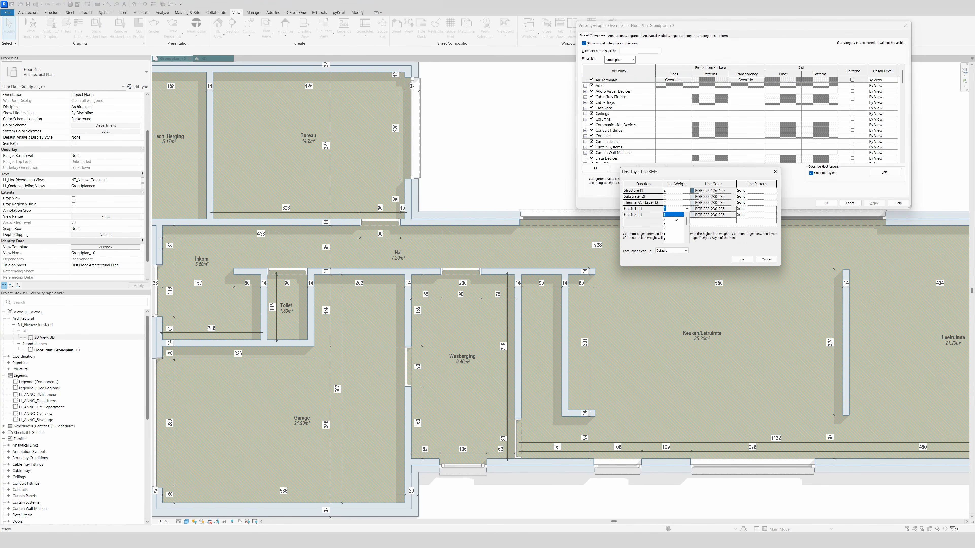
left_click(675, 227)
left_click(681, 213)
left_click(687, 214)
left_click(676, 233)
Set the Finish 1 [4] and Finish 2 [5] line colors to the custom purple RGB 155-091-149 and apply the overrides to the plan
left_click(693, 208)
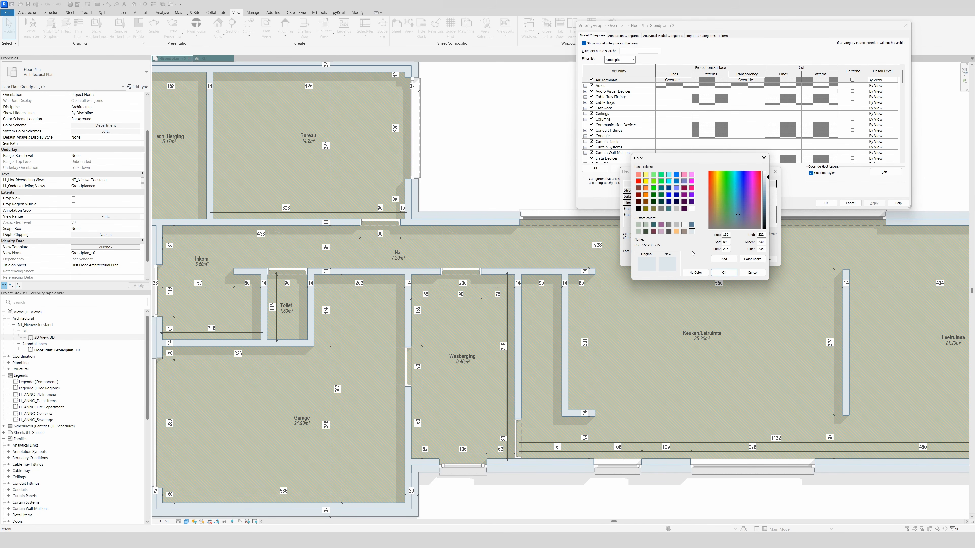
left_click(661, 225)
left_click(717, 274)
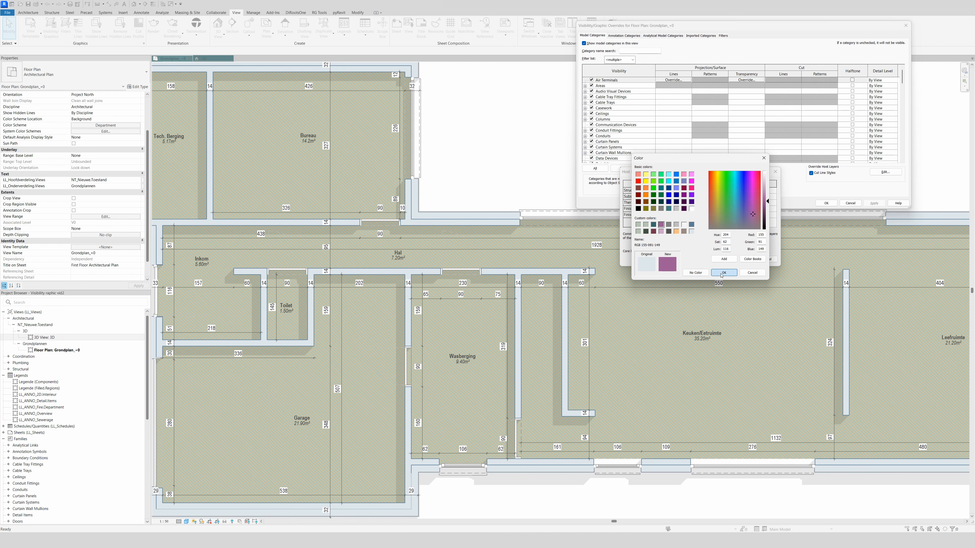
left_click(695, 215)
left_click(660, 225)
left_click(724, 273)
left_click(749, 259)
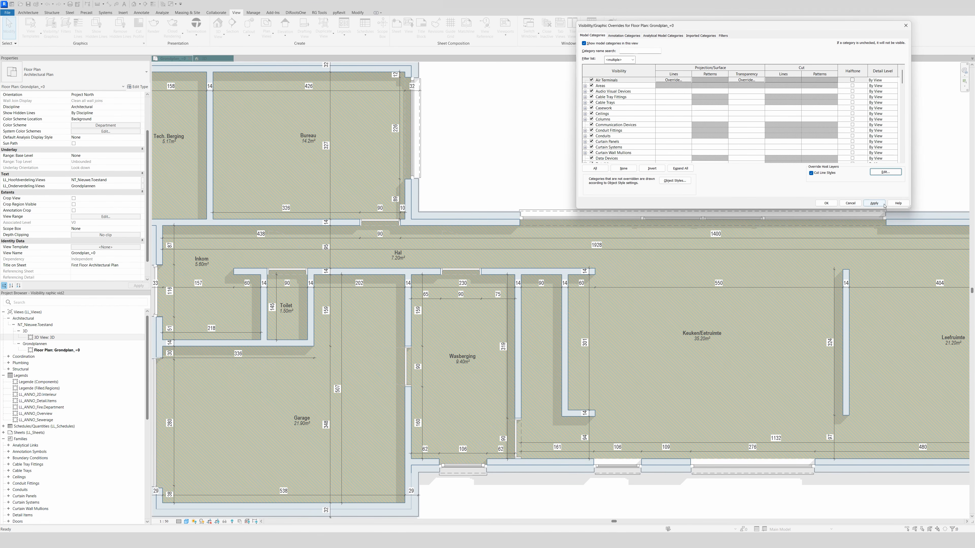
left_click(880, 202)
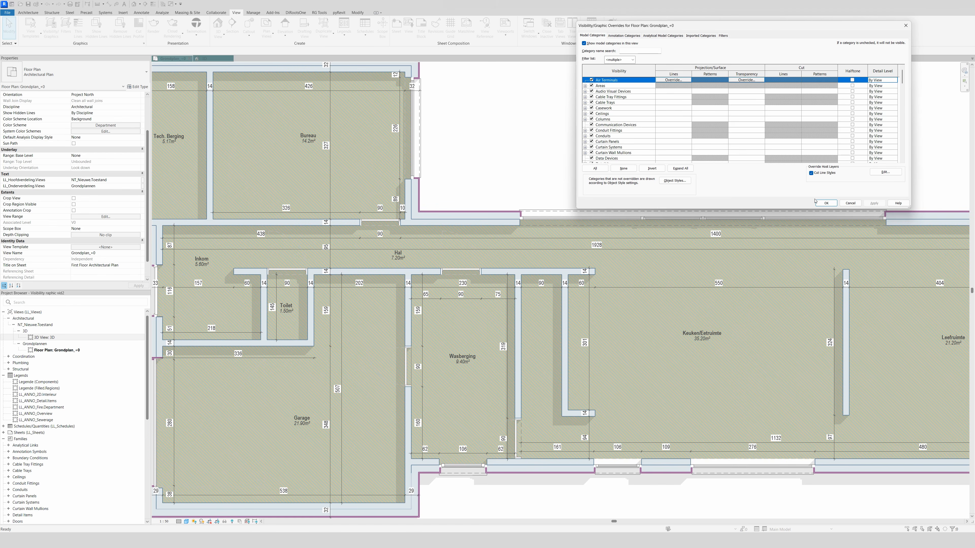
left_click(822, 203)
scroll(693, 264, "down", 1)
middle_click_drag(583, 219, 676, 224)
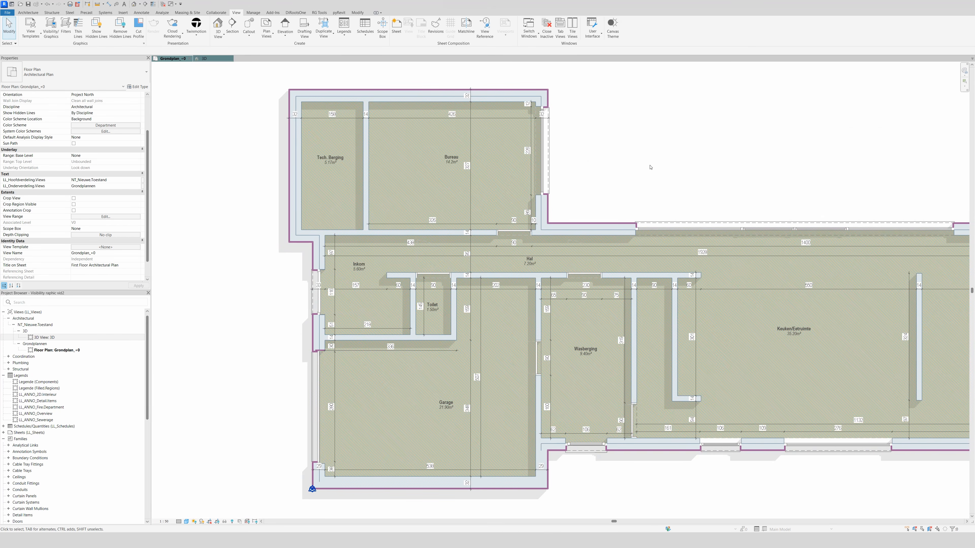
middle_click_drag(691, 182, 634, 165)
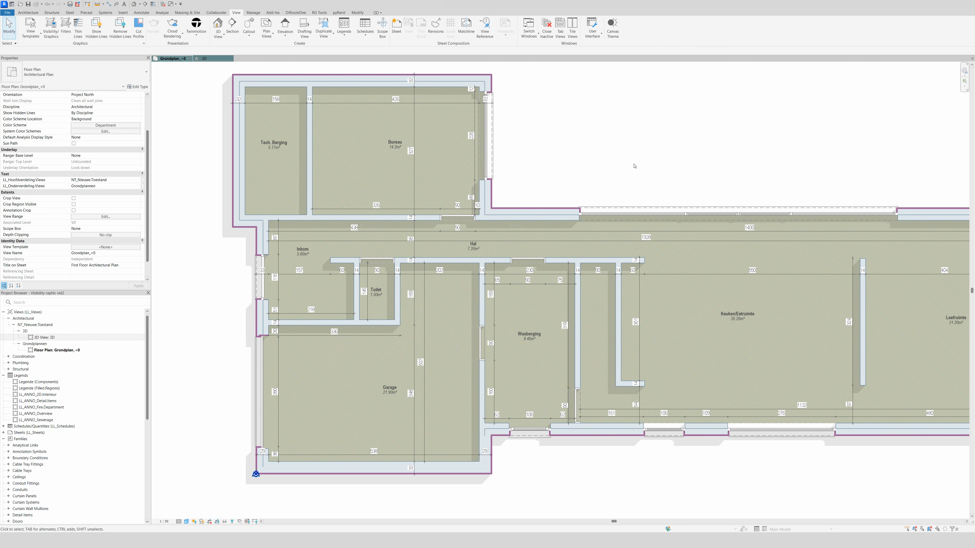
Filter the model categories by "walls" and review the floor plan's host layer line styles
key("v")
key("v")
left_click(624, 52)
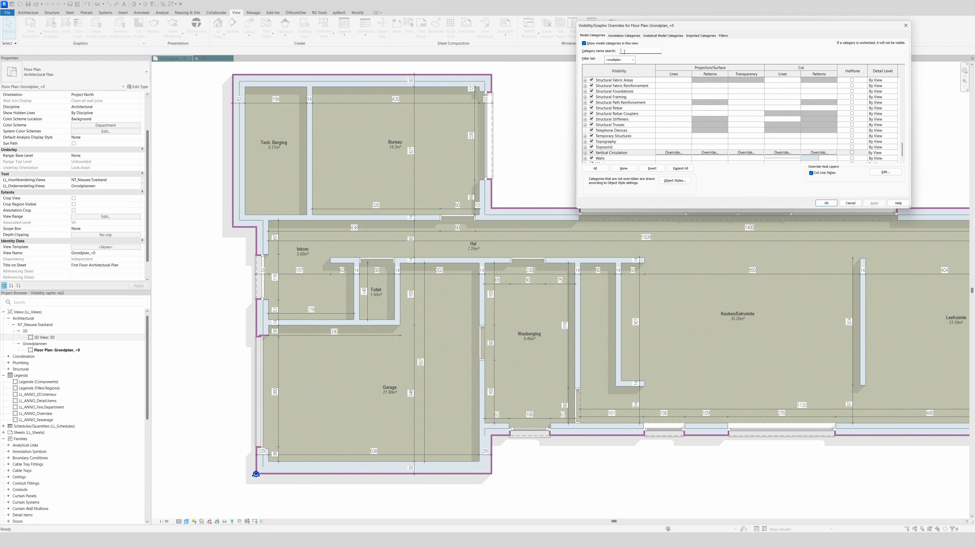
type("walls")
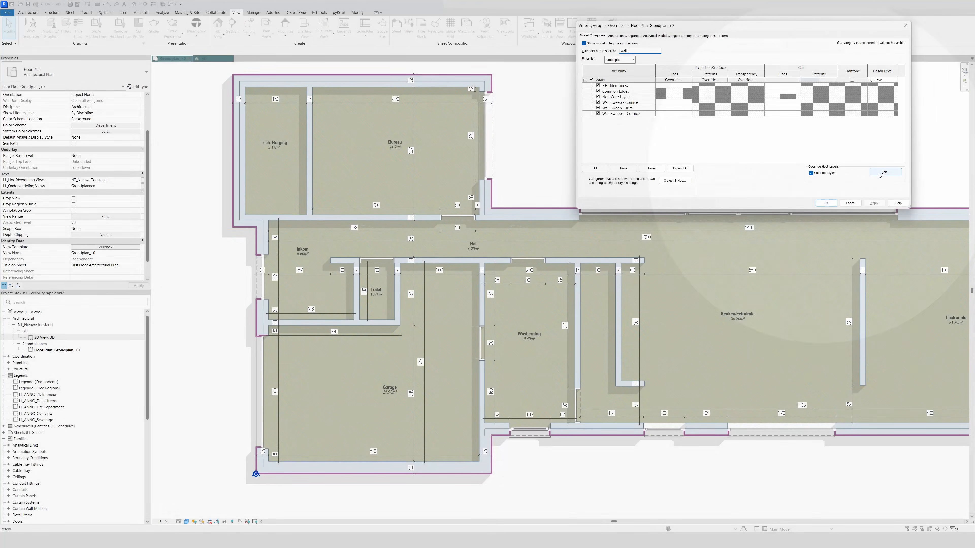
left_click(884, 171)
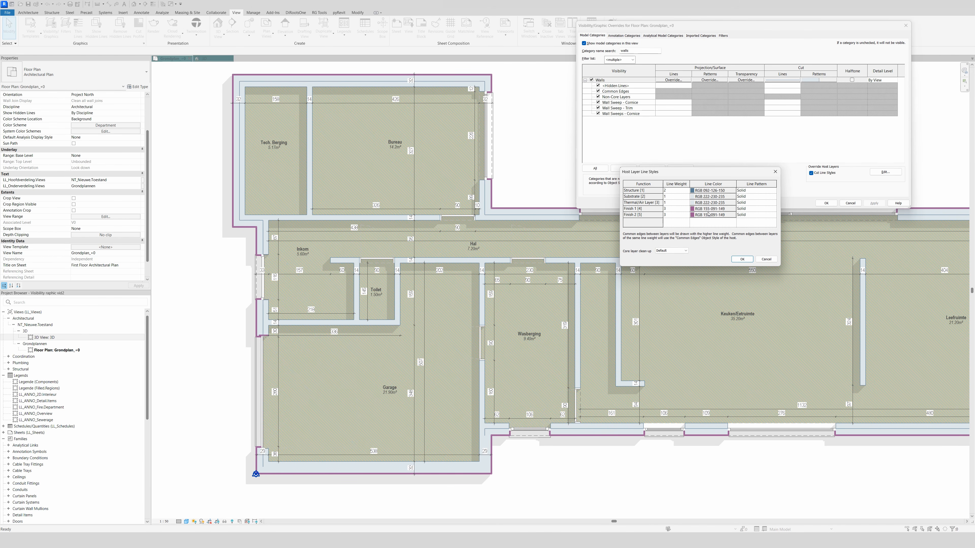
left_click(742, 259)
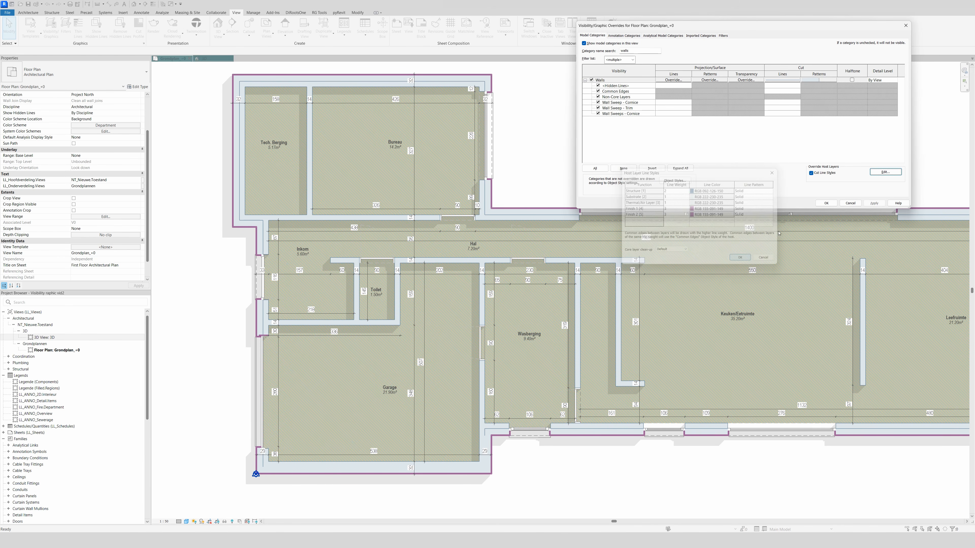
left_click(826, 203)
mouse_move(633, 194)
middle_mouse_down()
mouse_move(526, 207)
mouse_move(637, 178)
mouse_move(635, 187)
middle_mouse_up()
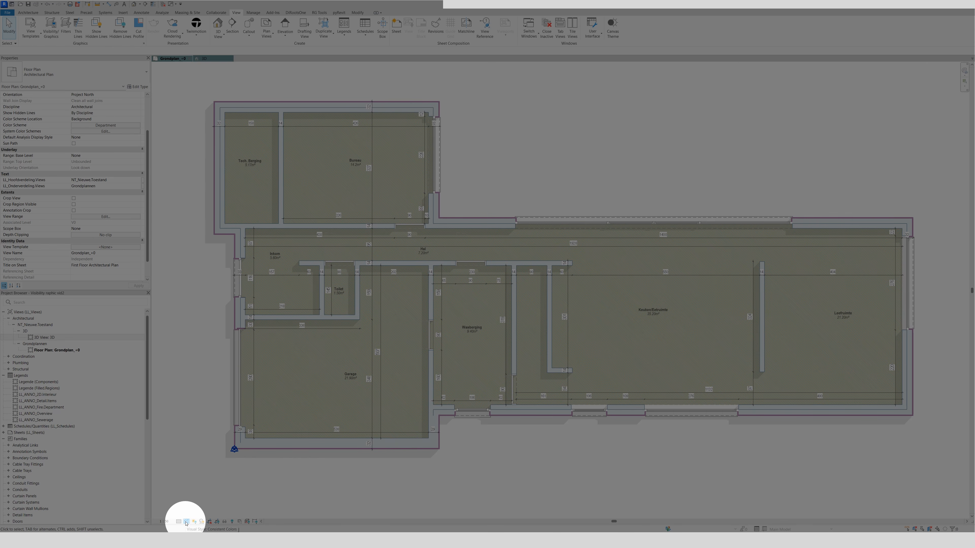
Save the plan's graphic display options as a new view template named LL_Video.Cool.View
left_click(186, 522)
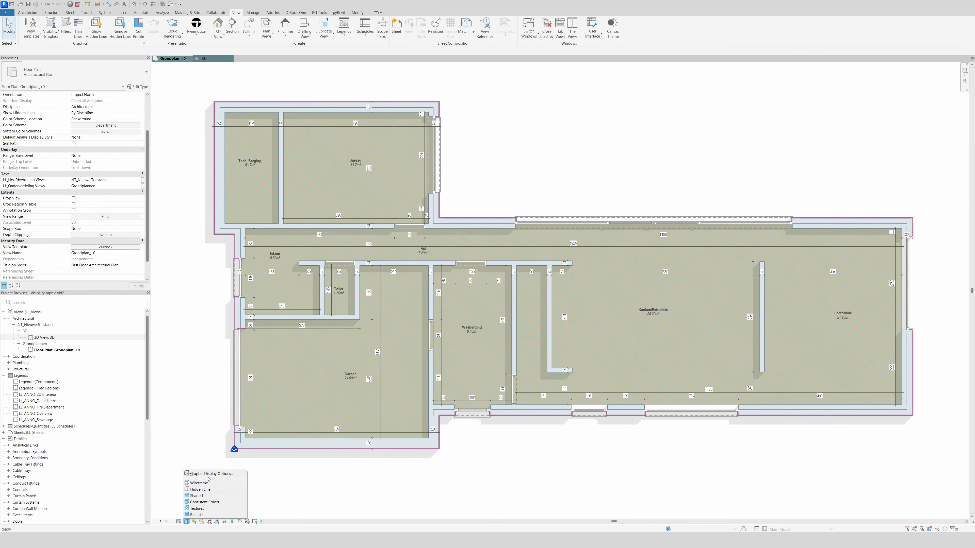
left_click(208, 474)
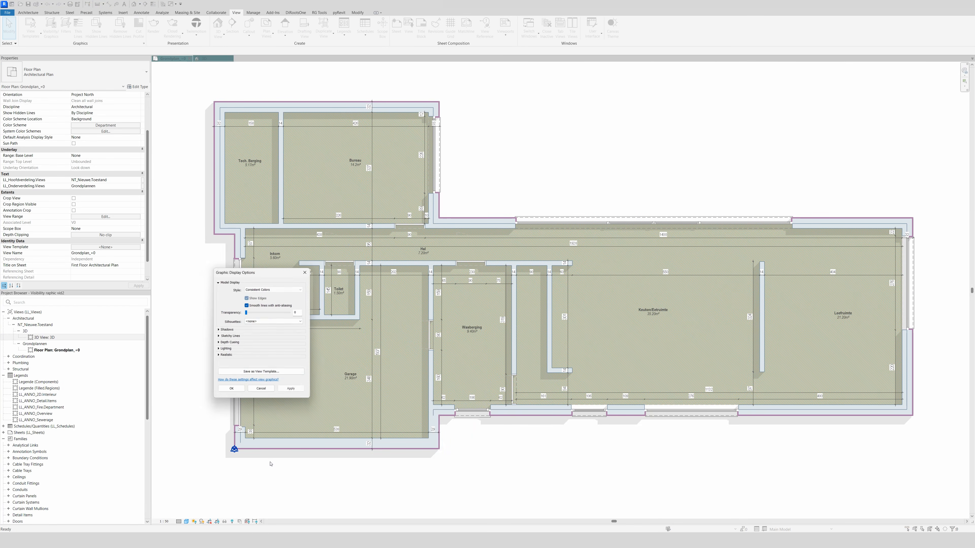
left_click(217, 281)
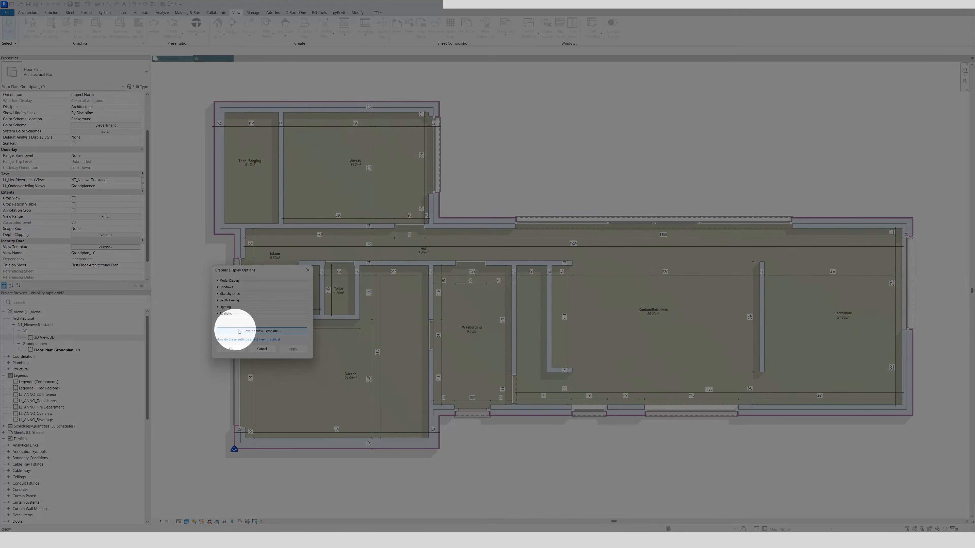
left_click(257, 332)
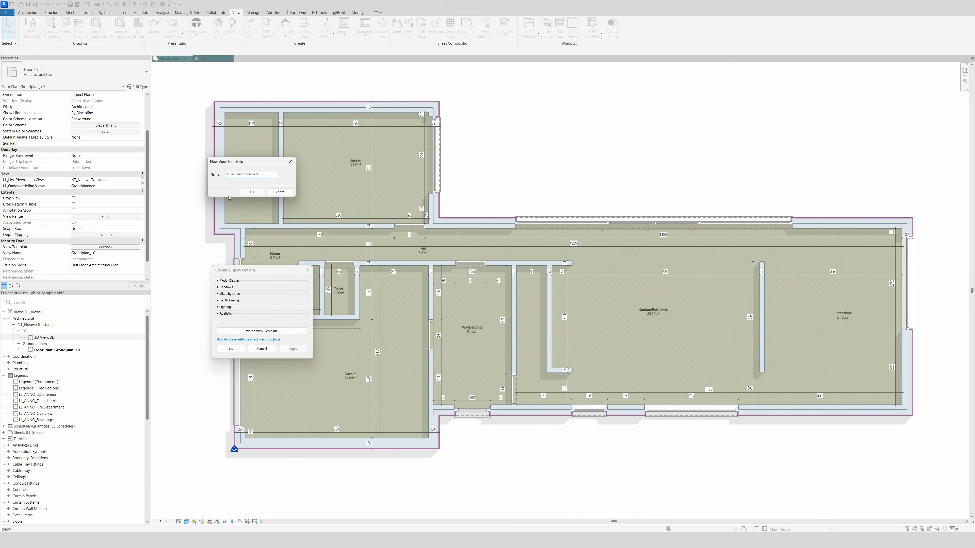
type("LL_Video.Cool.View")
left_click(252, 192)
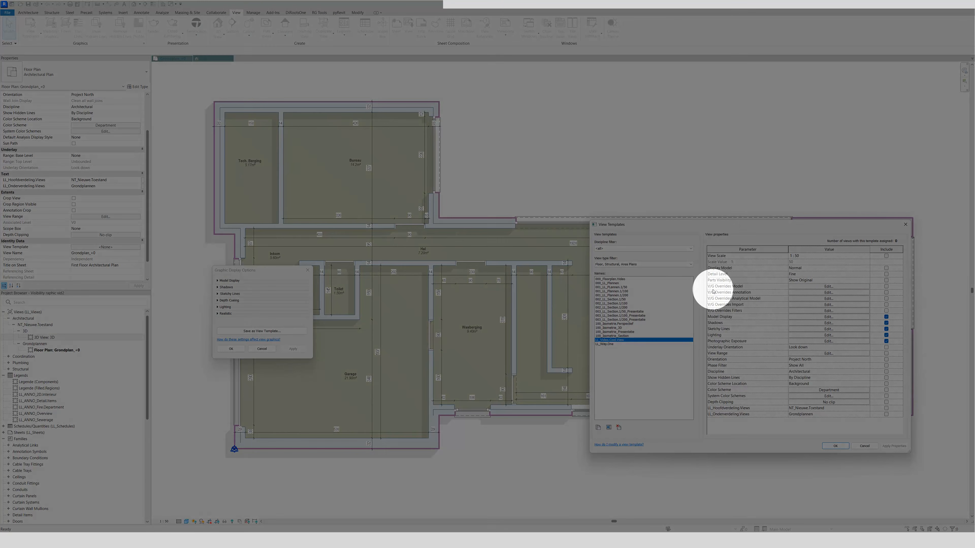
Include V/G Overrides Model in the LL_Video.Cool.View template and confirm the template and graphic display options
left_click(886, 287)
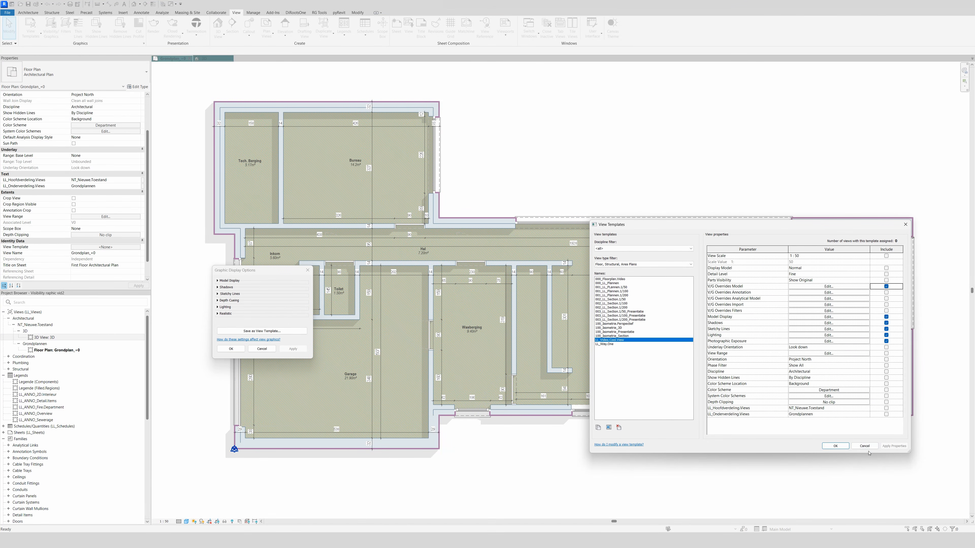
left_click(839, 447)
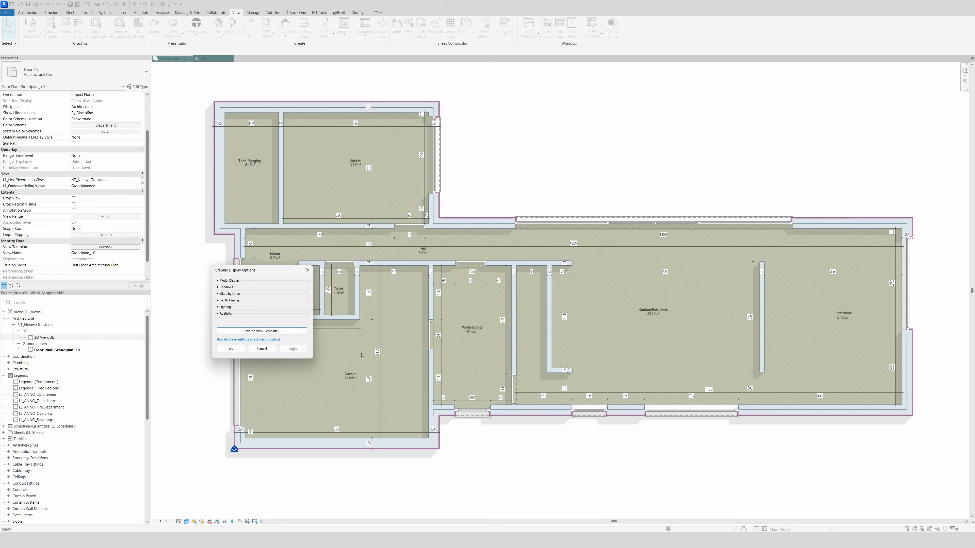
left_click(231, 348)
scroll(332, 364, "down", 1)
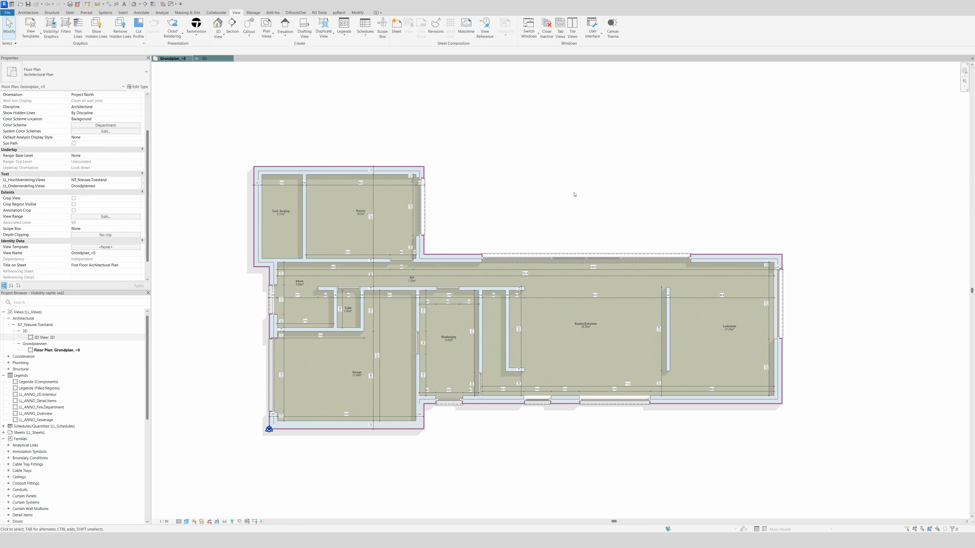
Open the 3D view, dismiss the save reminder and orbit to view the sectioned house from higher above
scroll(574, 194, "up", 1)
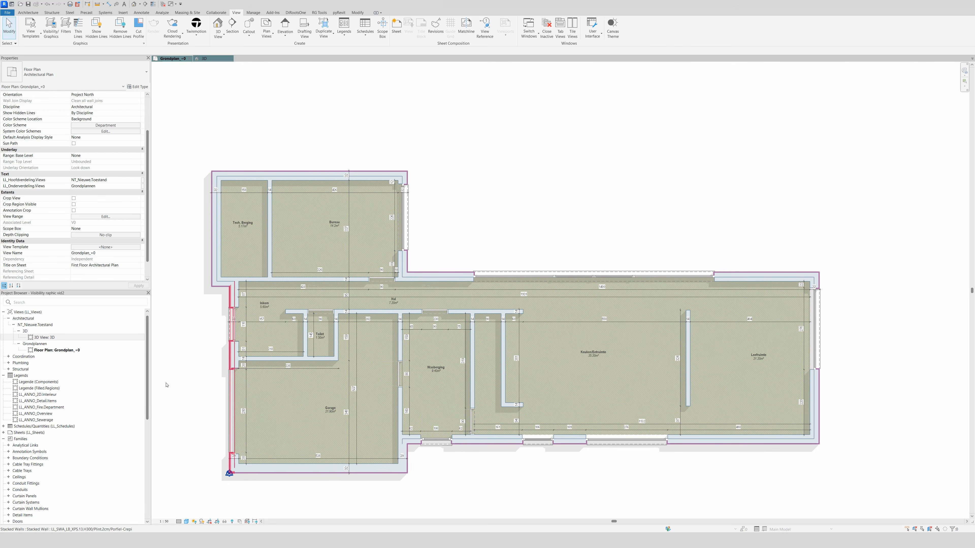
double_click(87, 338)
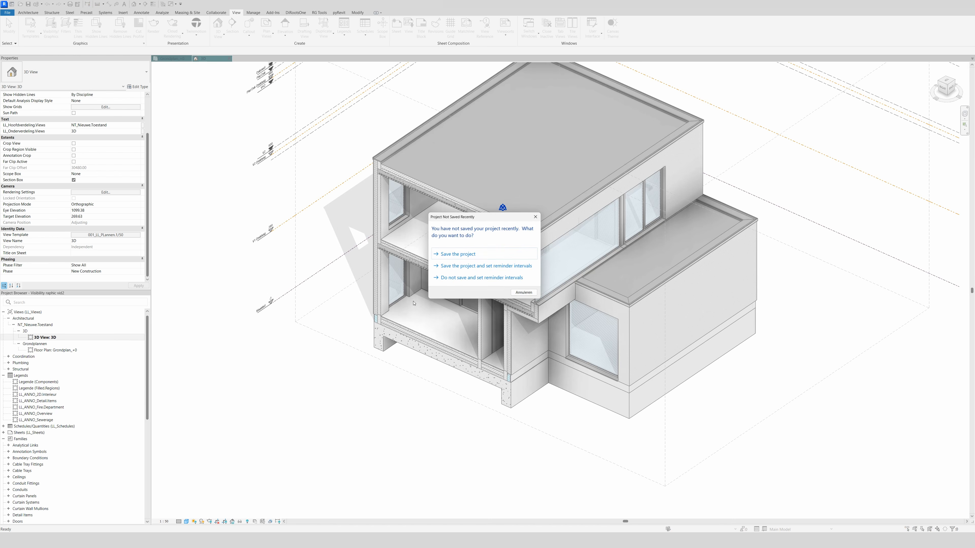
left_click(526, 294)
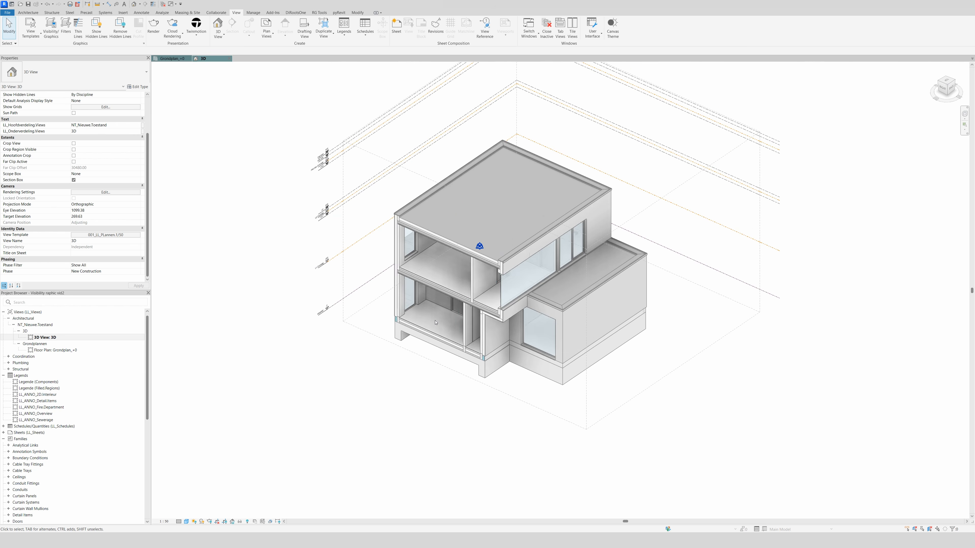
scroll(453, 298, "down", 2)
middle_click_drag(453, 297, 460, 352, "shift")
scroll(459, 352, "up", 2)
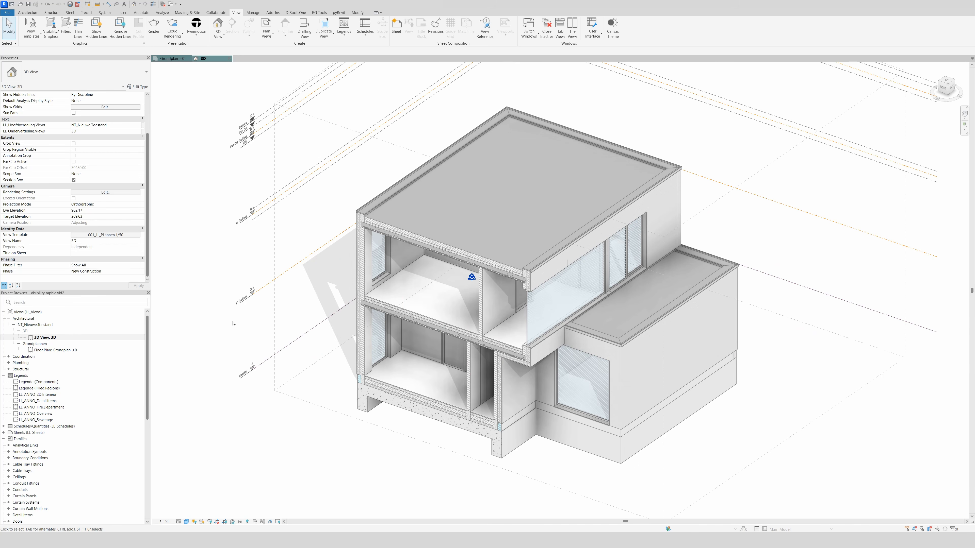
Assign the LL_Video.Cool.View template to the 3D view, listing templates of all view types
left_click(127, 235)
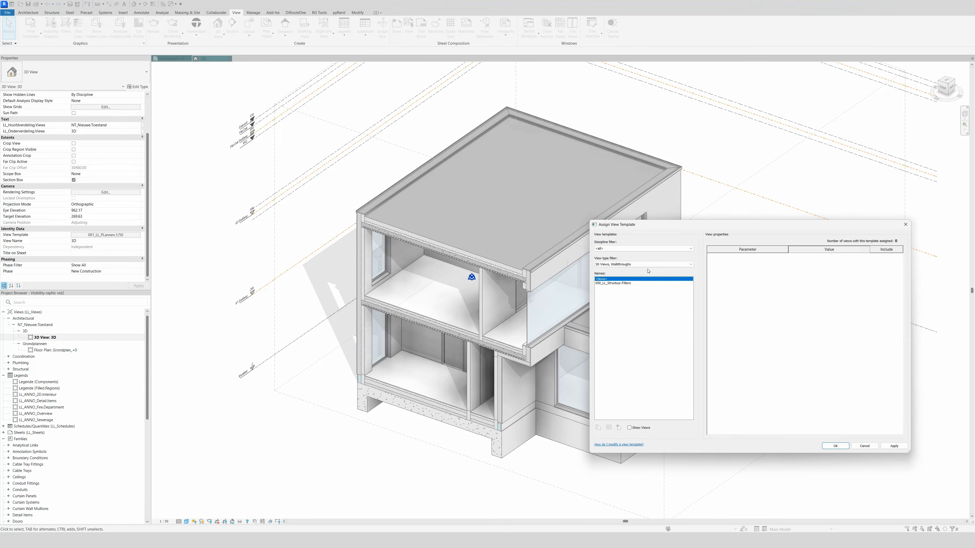
left_click(642, 265)
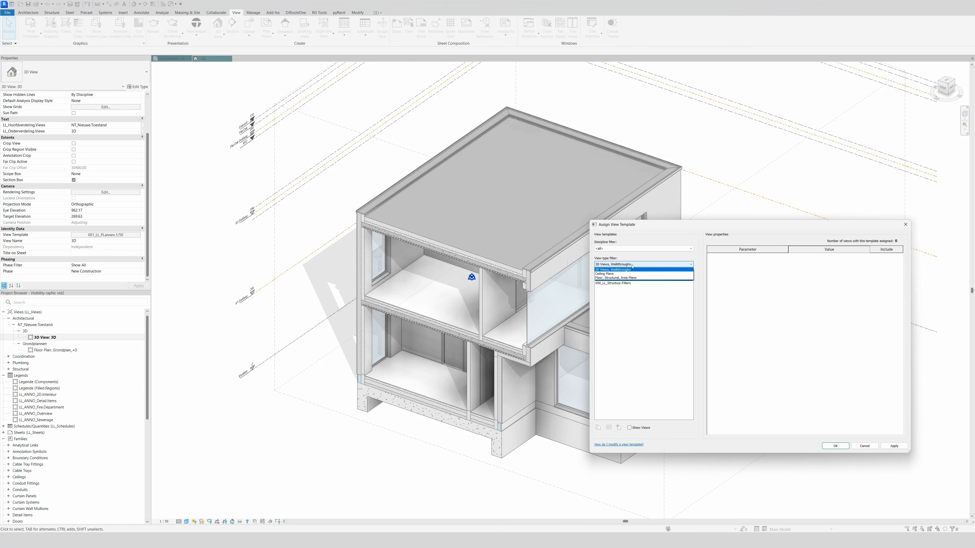
left_click(624, 271)
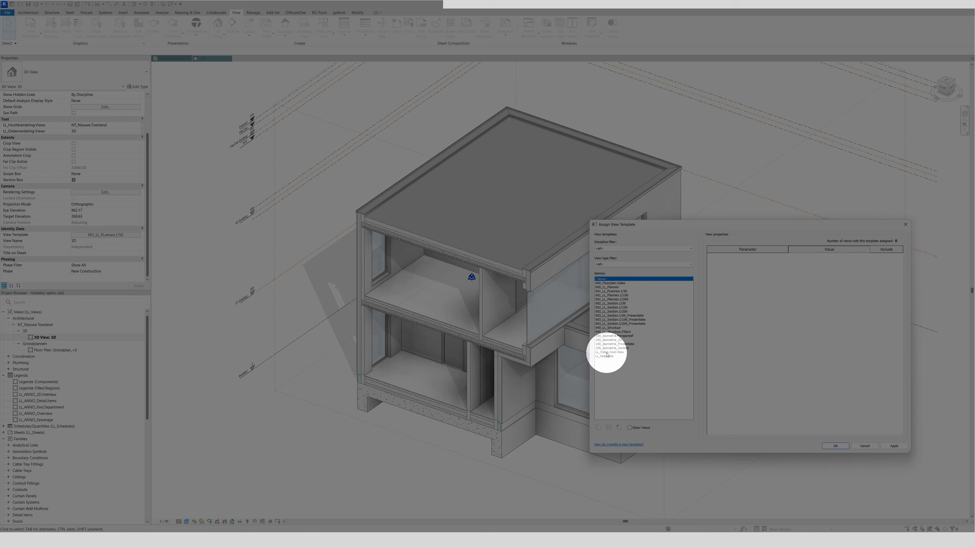
left_click(607, 352)
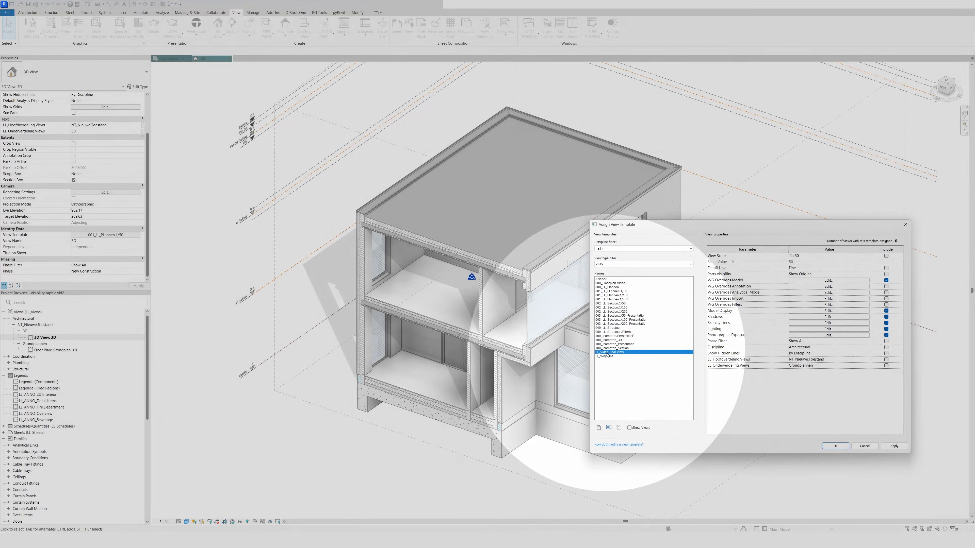
left_click(904, 447)
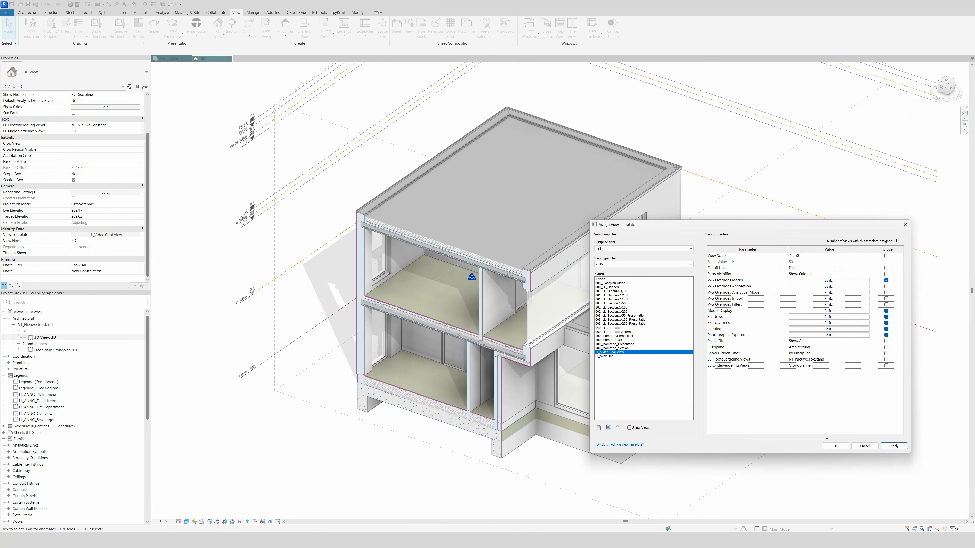
left_click(835, 445)
scroll(414, 393, "up", 1)
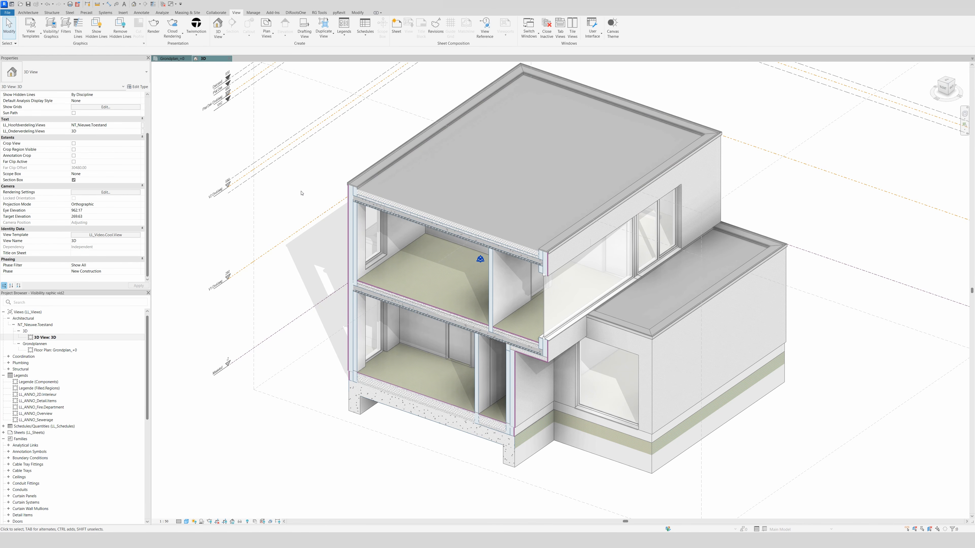
Check which model category overrides remain editable in the 3D view with the template assigned
key("v")
key("g")
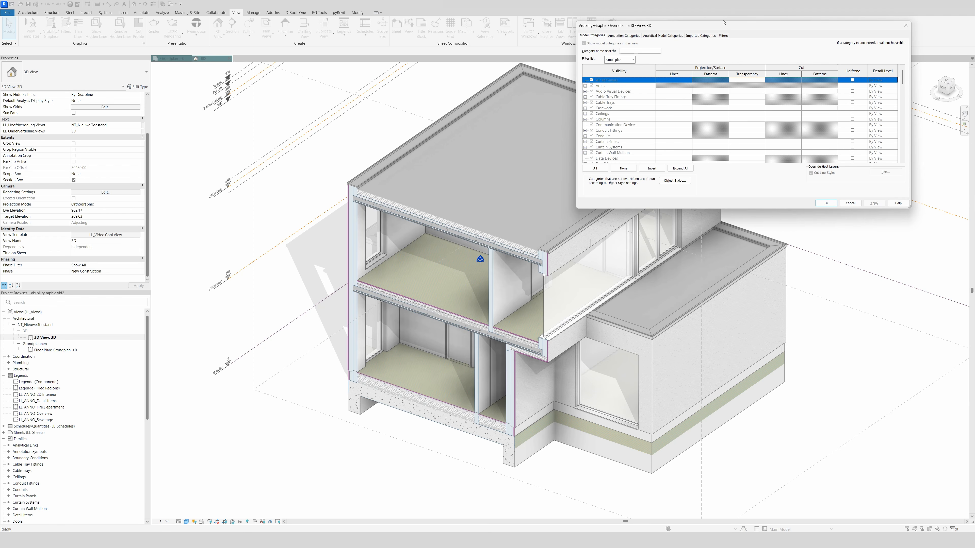
left_click_drag(723, 23, 496, 203)
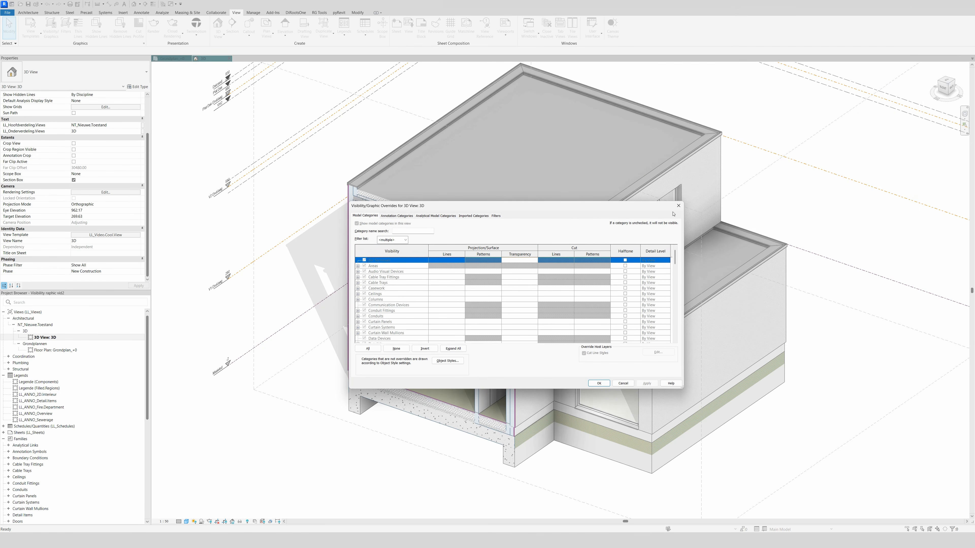
left_click(678, 205)
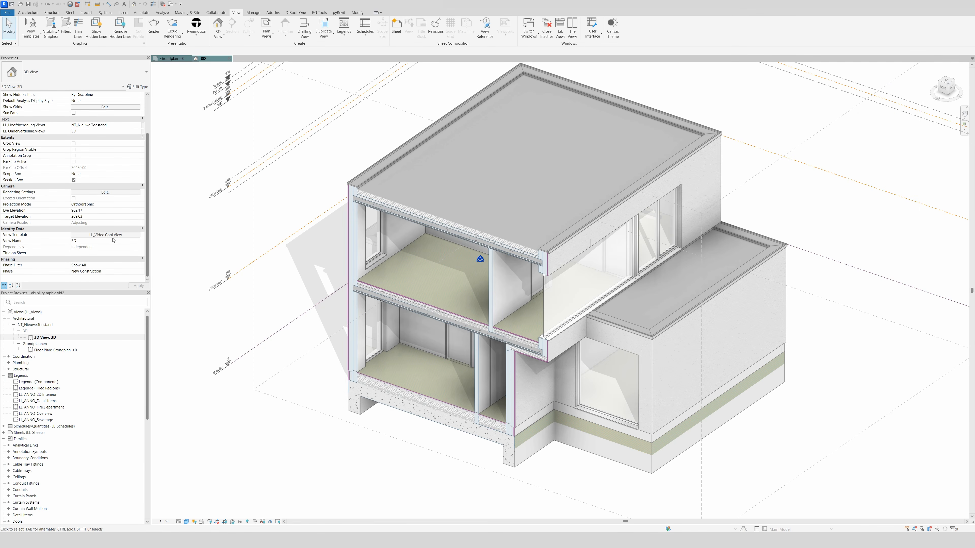
Open the model category overrides of the LL_Video.Cool.View template assigned to the 3D view and filter the categories to floors
left_click(111, 235)
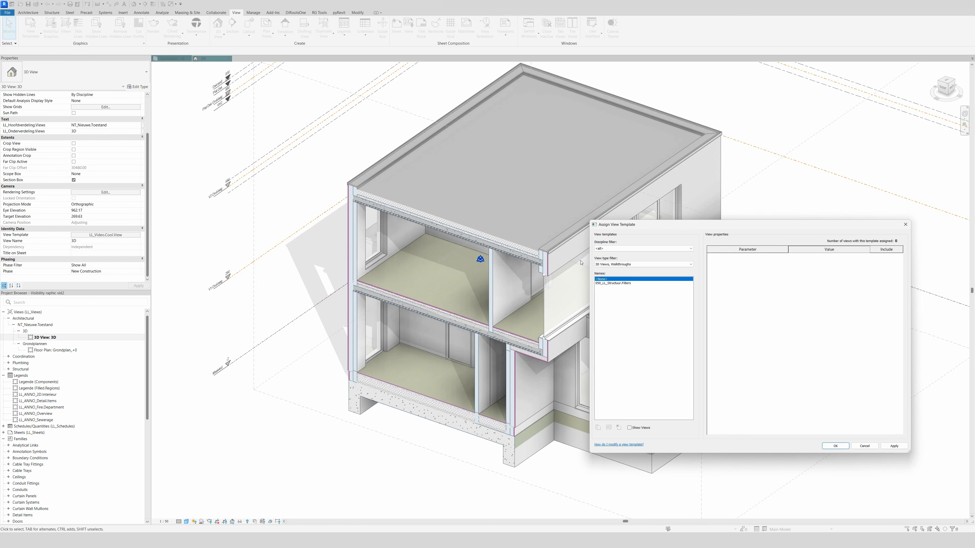
left_click(652, 264)
left_click(652, 269)
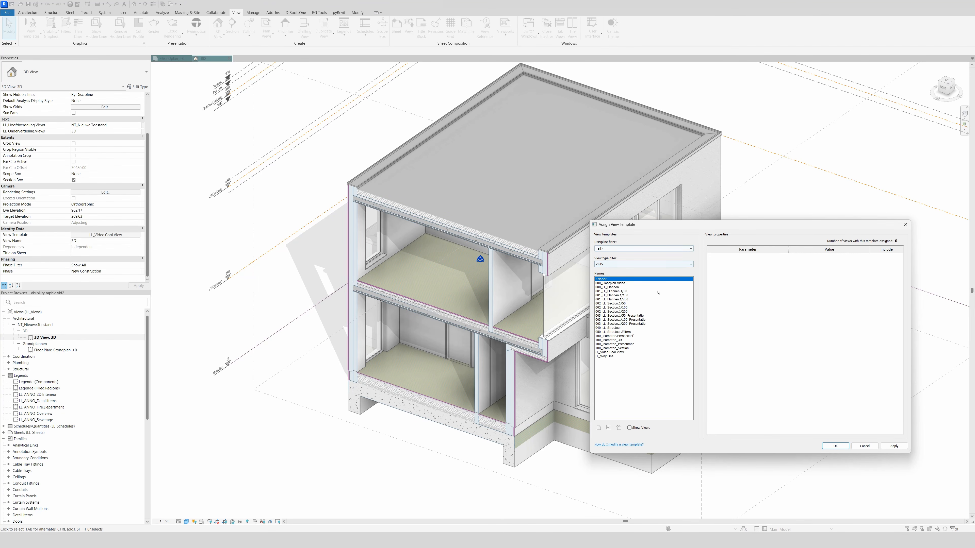
left_click(610, 352)
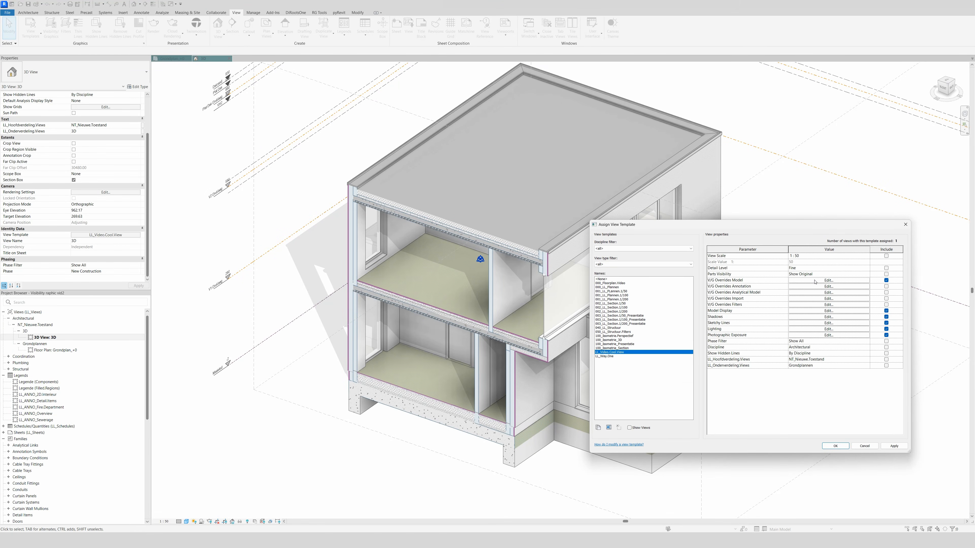
left_click(814, 281)
left_click_drag(490, 207, 753, 188)
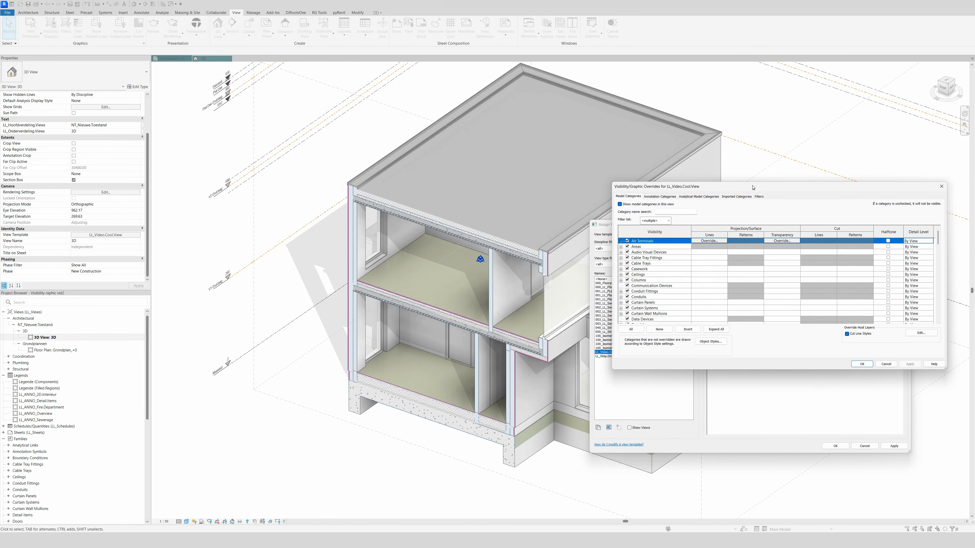
left_click(660, 209)
type("floor")
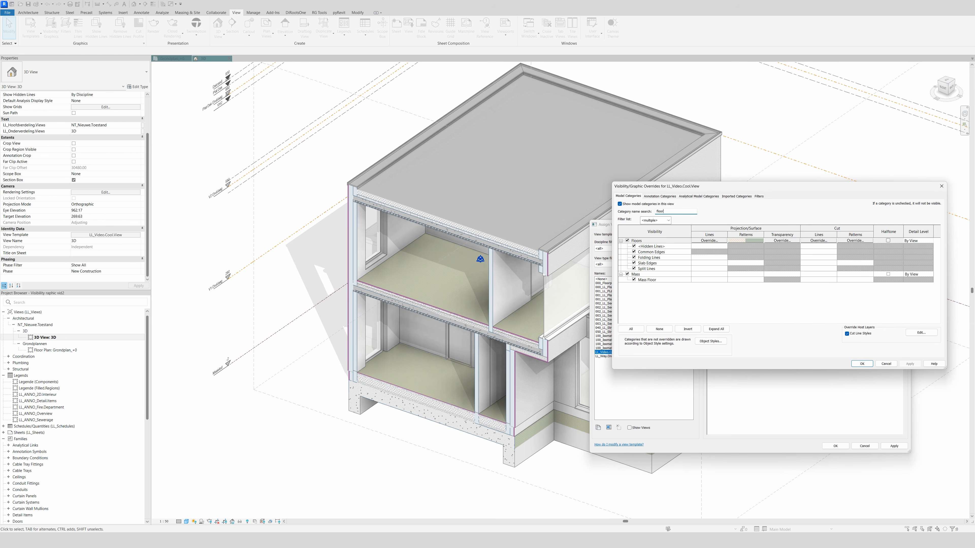
type("s")
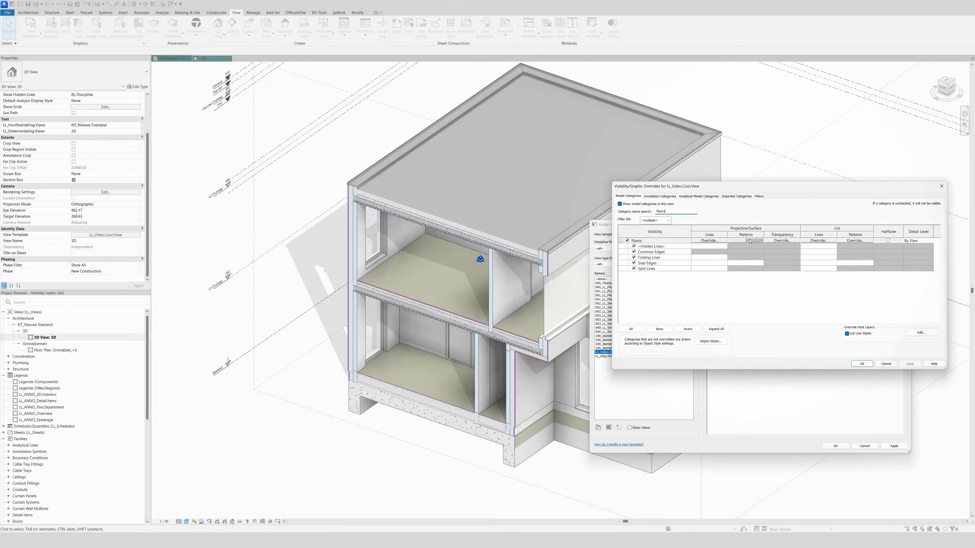
Override the Floors cut pattern with a solid foreground fill in RGB 222-230-235
left_click(846, 241)
left_click(398, 354)
left_click(395, 364)
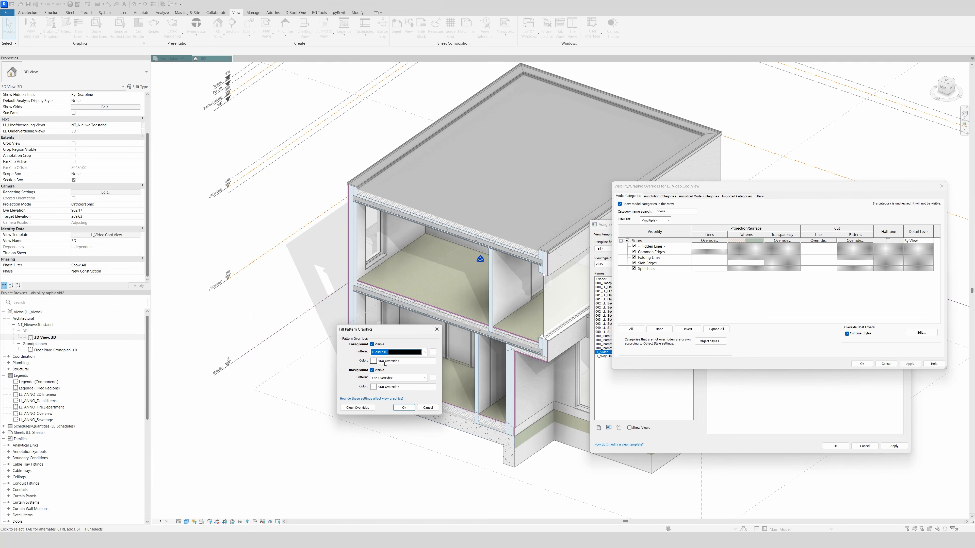
left_click(389, 361)
left_click(381, 384)
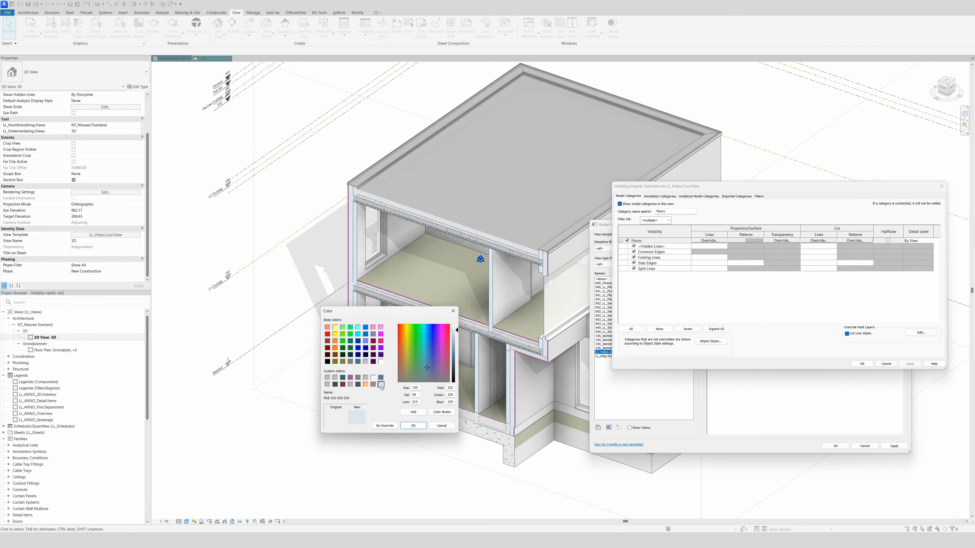
left_click(413, 425)
left_click(404, 408)
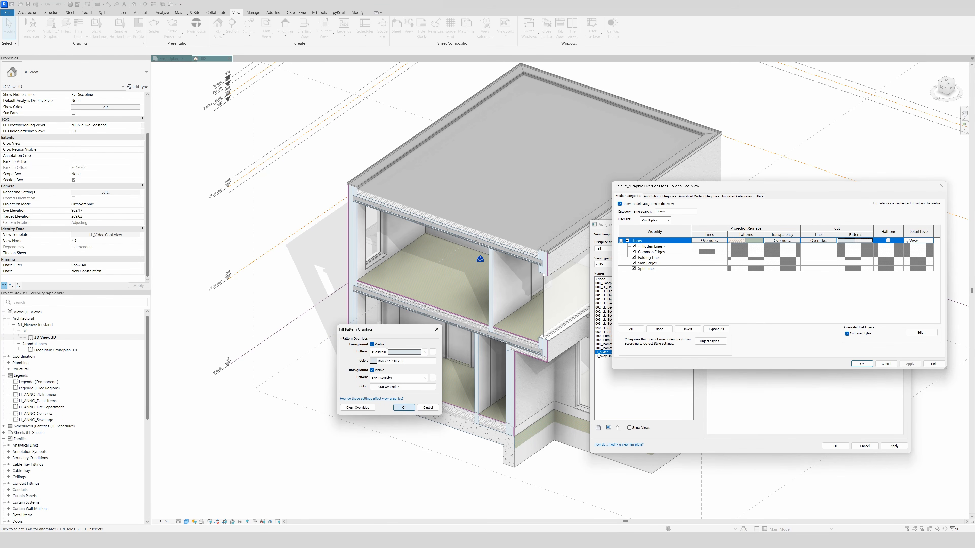
Set the Floors cut line color to RGB 092-126-150 and apply the overrides
left_click(819, 241)
left_click(254, 371)
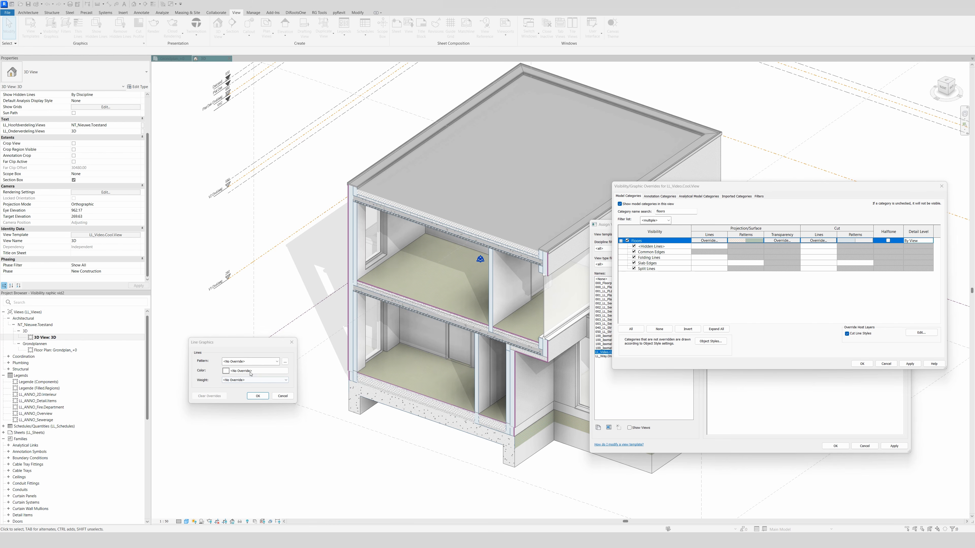
left_click(234, 379)
left_click(265, 426)
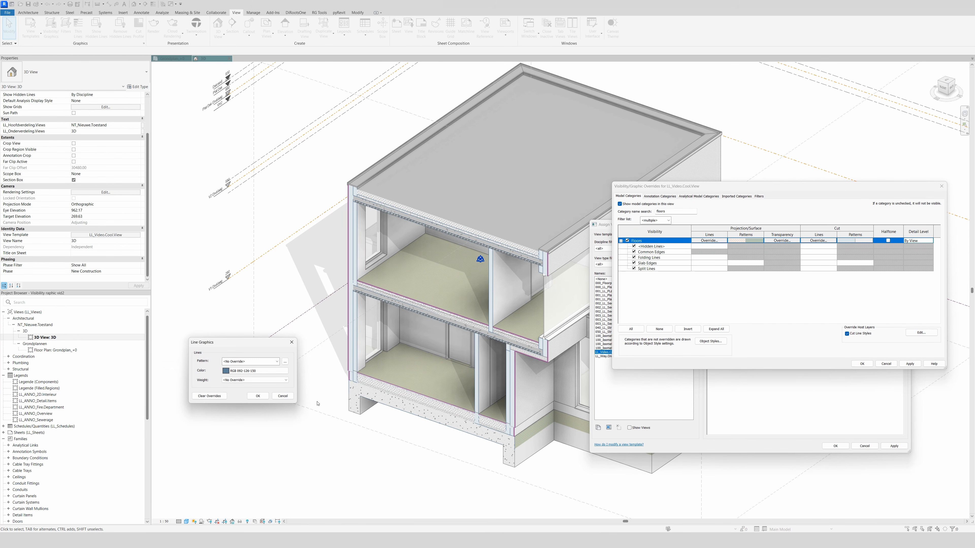
left_click(284, 397)
left_click(910, 364)
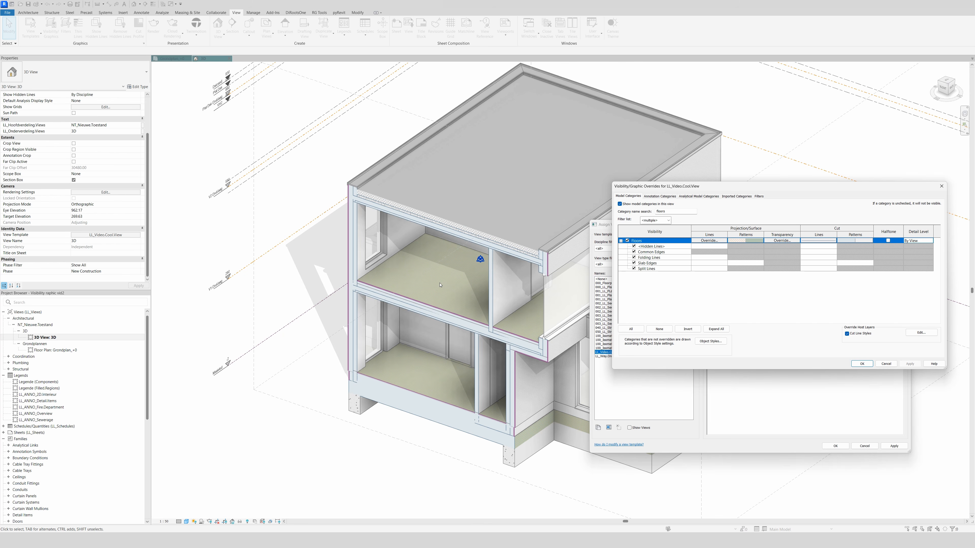
Confirm the changed LL_Video.Cool.View template for the 3D view and inspect the cut floors up close
left_click(862, 363)
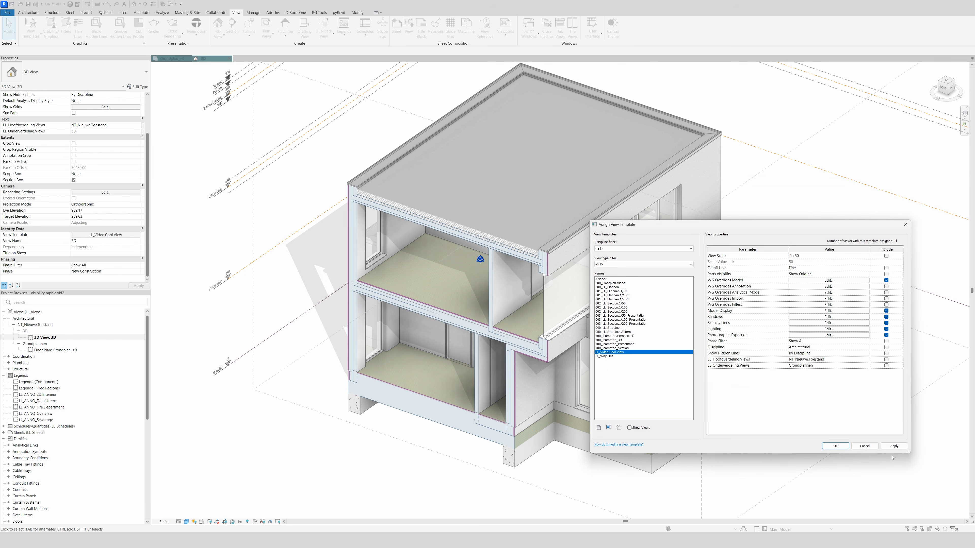
left_click(894, 446)
left_click(835, 446)
scroll(410, 411, "up", 3)
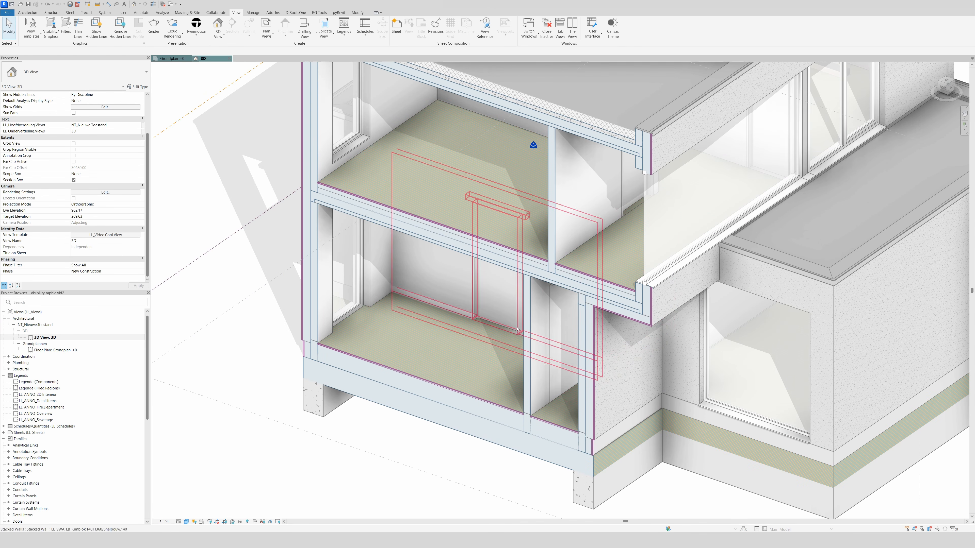
key("Tab")
scroll(495, 319, "down", 5)
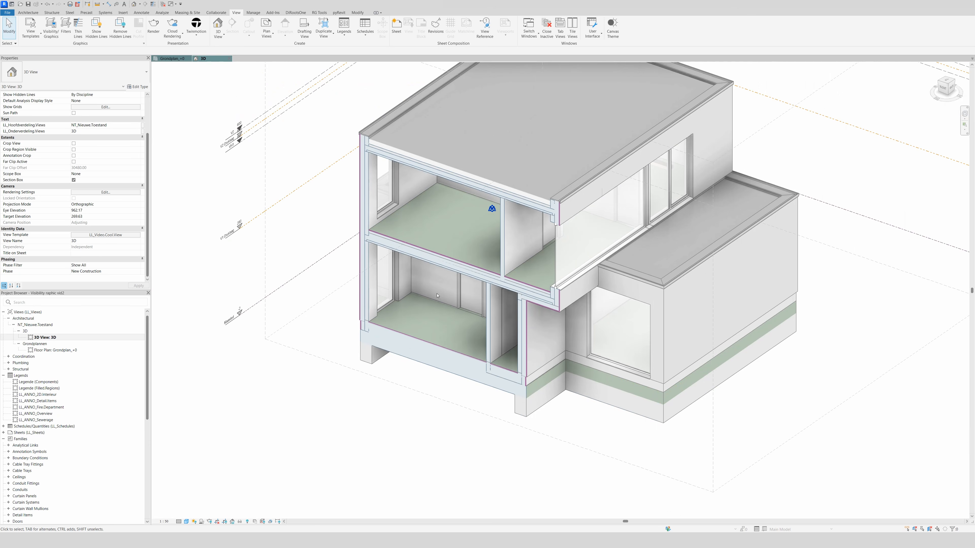
middle_click_drag(425, 187, 427, 221)
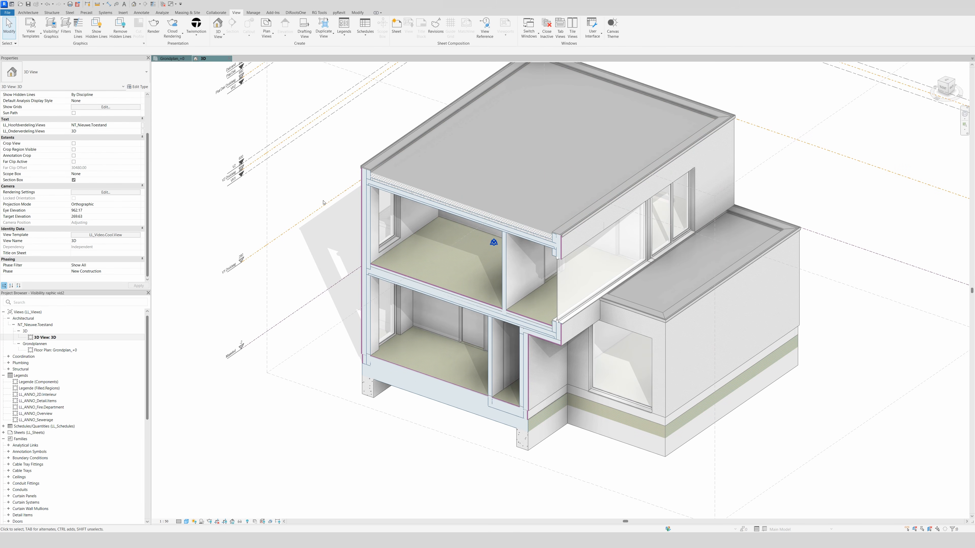
Reopen the LL_Video.Cool.View template's model category overrides, listing templates of all view types, and filter the categories to roof
left_click(107, 235)
left_click(641, 265)
left_click(637, 269)
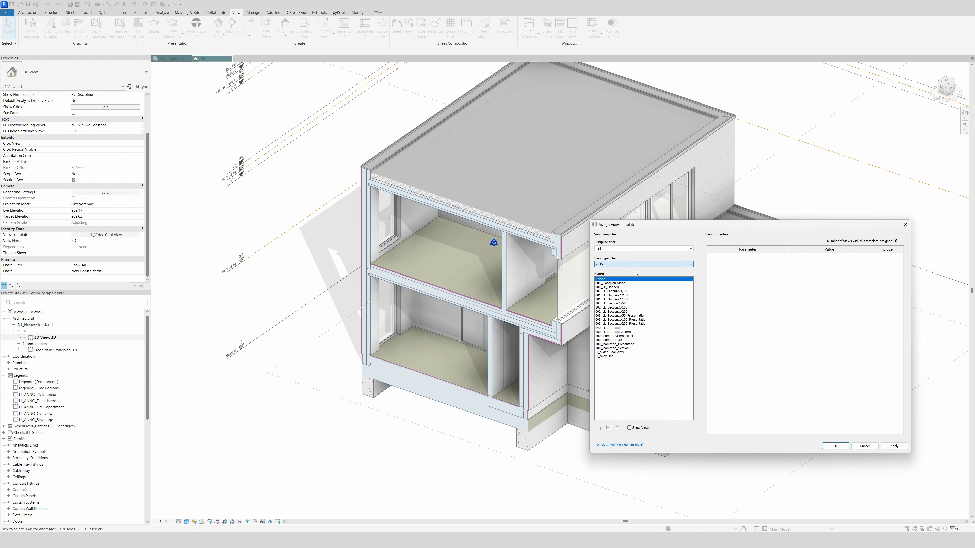
left_click(619, 352)
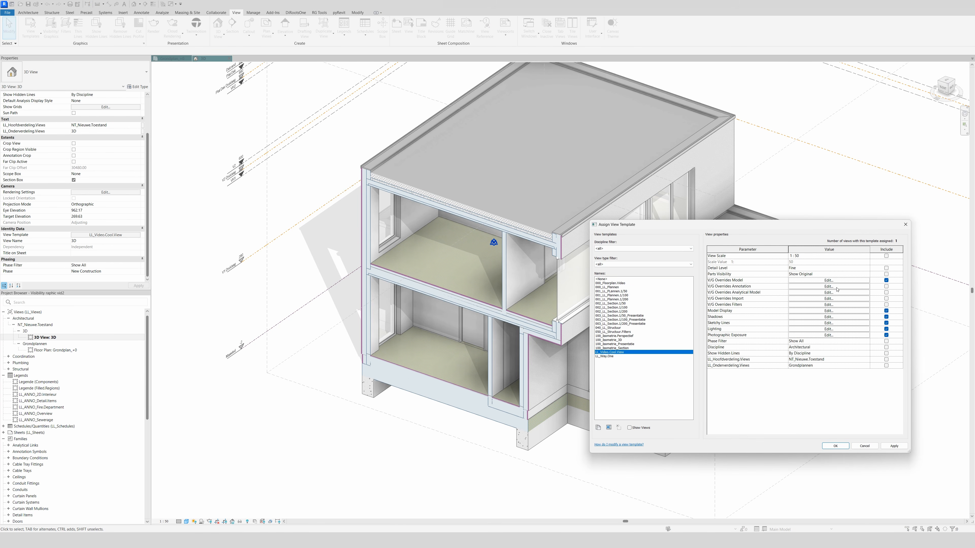
left_click(829, 281)
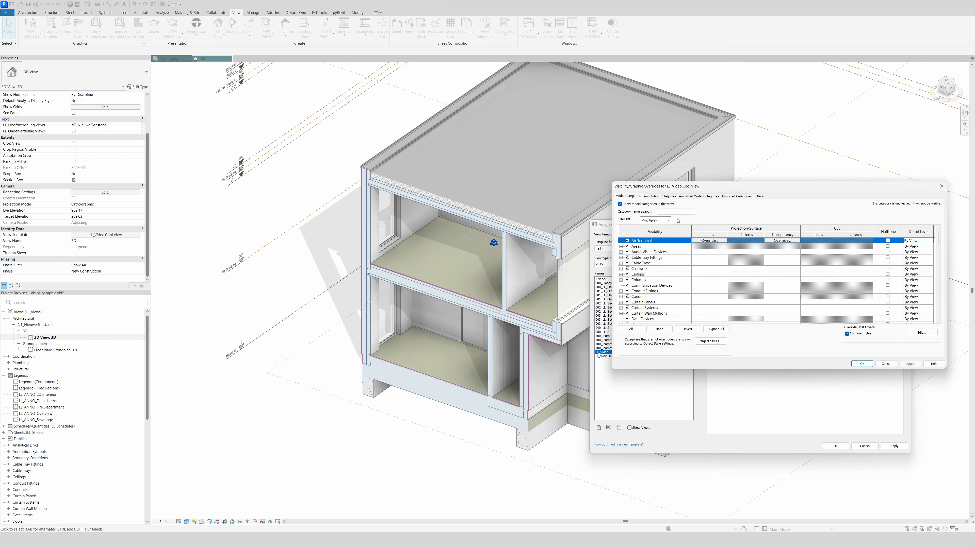
left_click(676, 210)
type("roof")
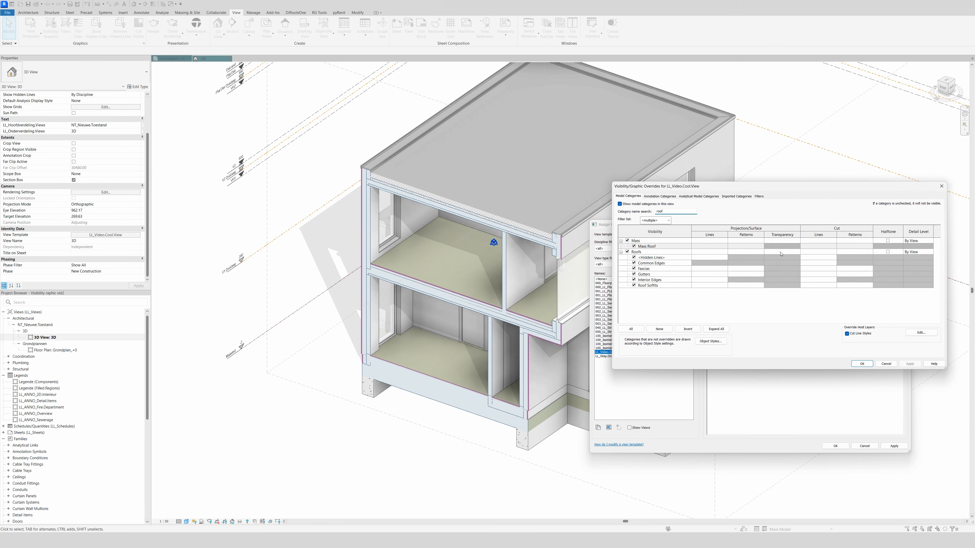
Override the Roofs cut pattern with a solid foreground fill in RGB 222-230-235
left_click(840, 252)
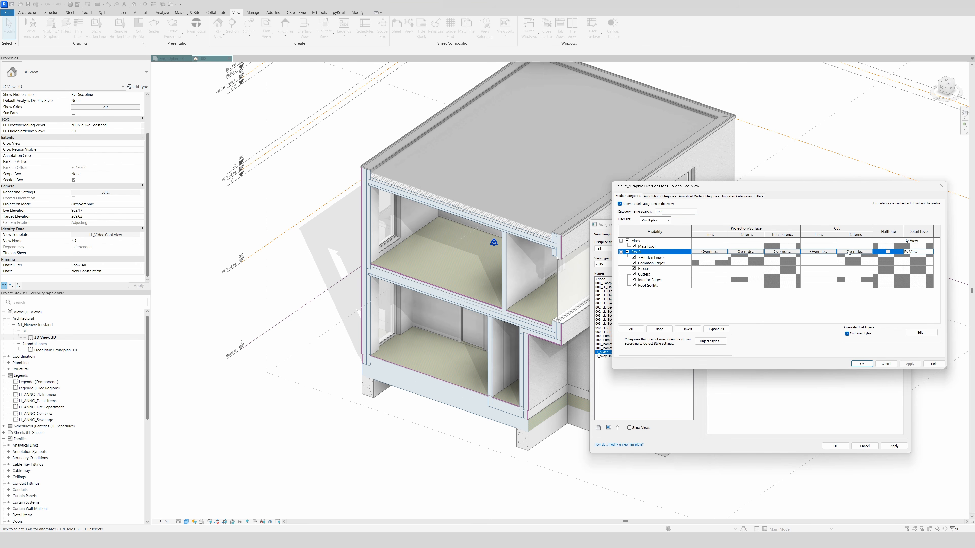
left_click(840, 253)
left_click(392, 352)
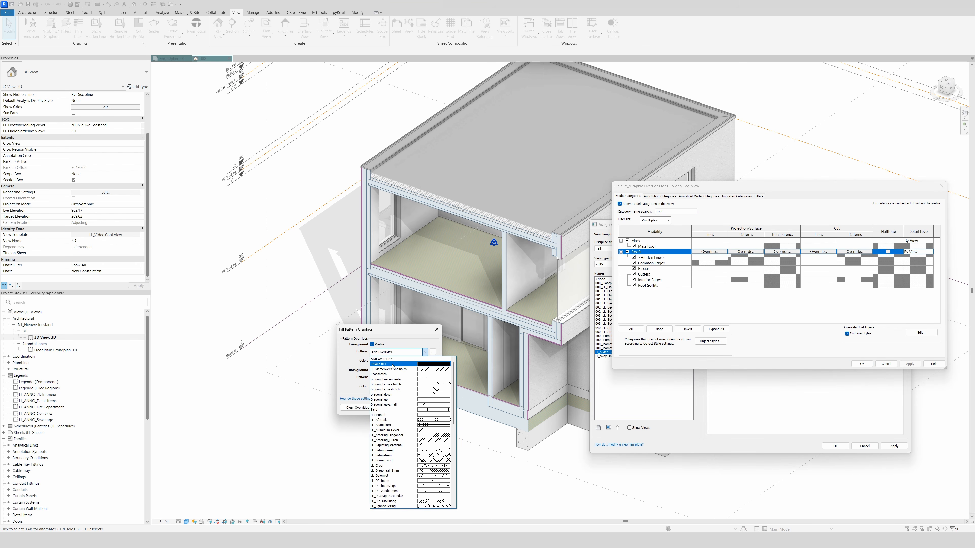
left_click(380, 364)
left_click(396, 361)
left_click(380, 378)
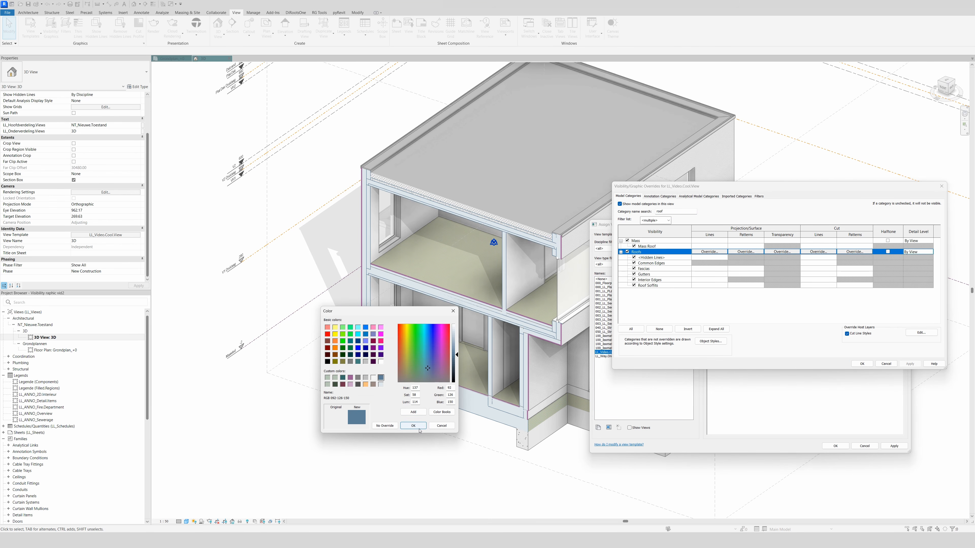
left_click(413, 426)
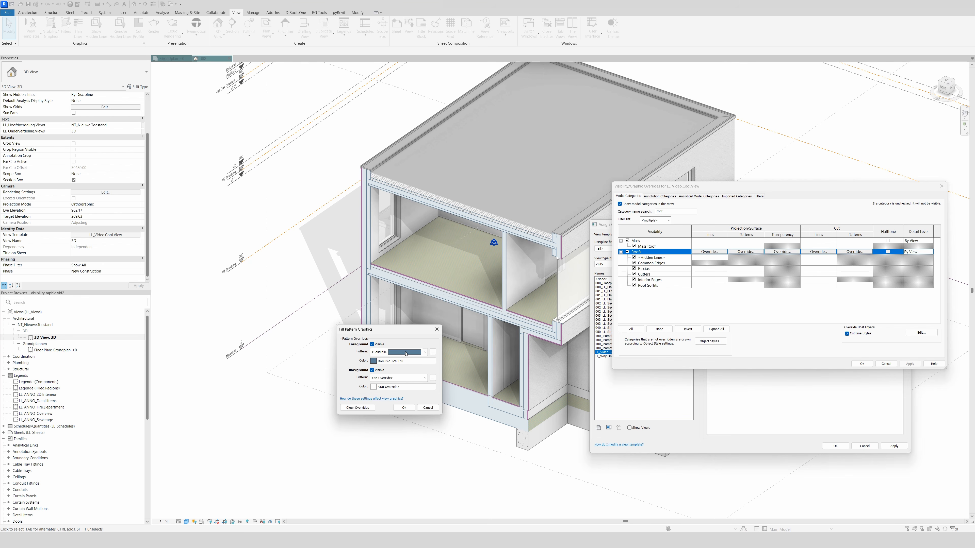
left_click(406, 361)
left_click(381, 384)
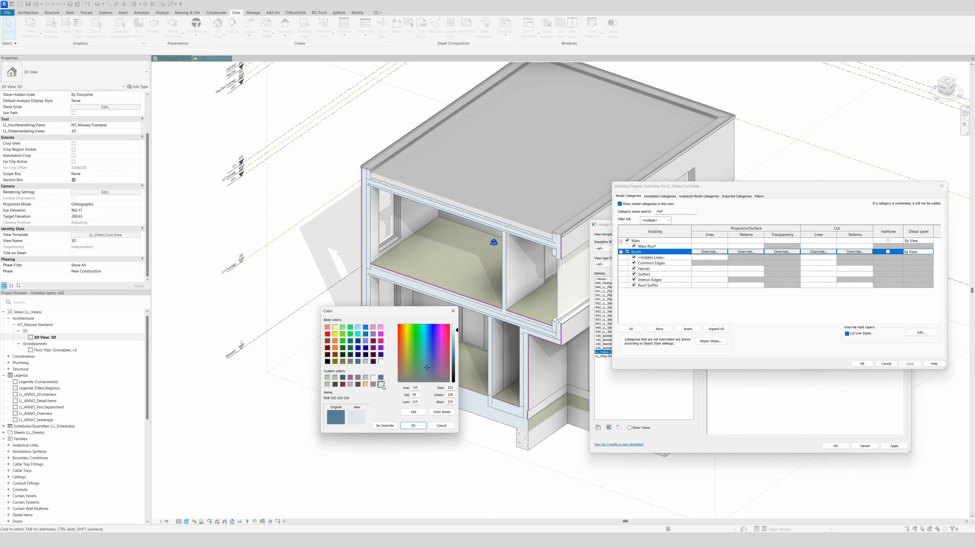
left_click(413, 425)
left_click(410, 408)
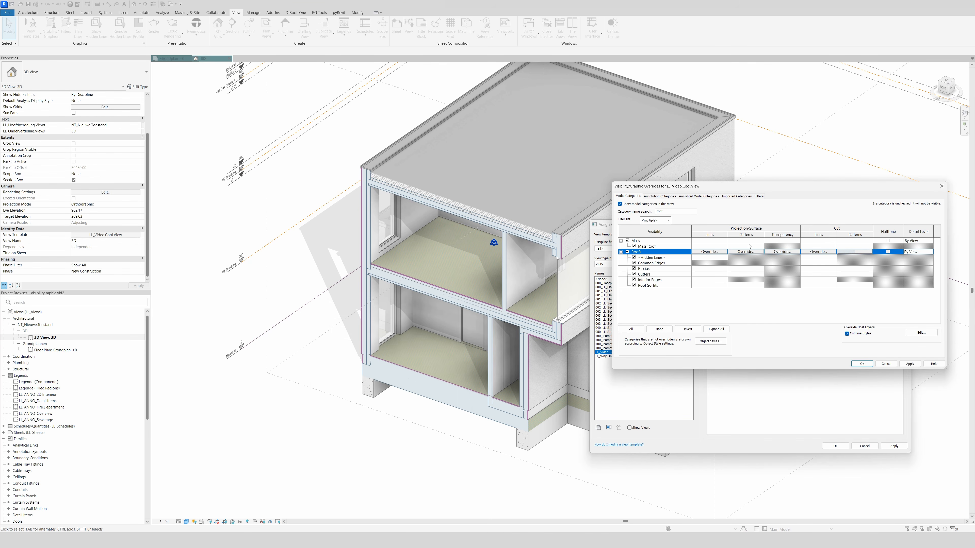
Set the Roofs cut line color to RGB 092-126-150 and apply the overrides
left_click(818, 252)
left_click(255, 371)
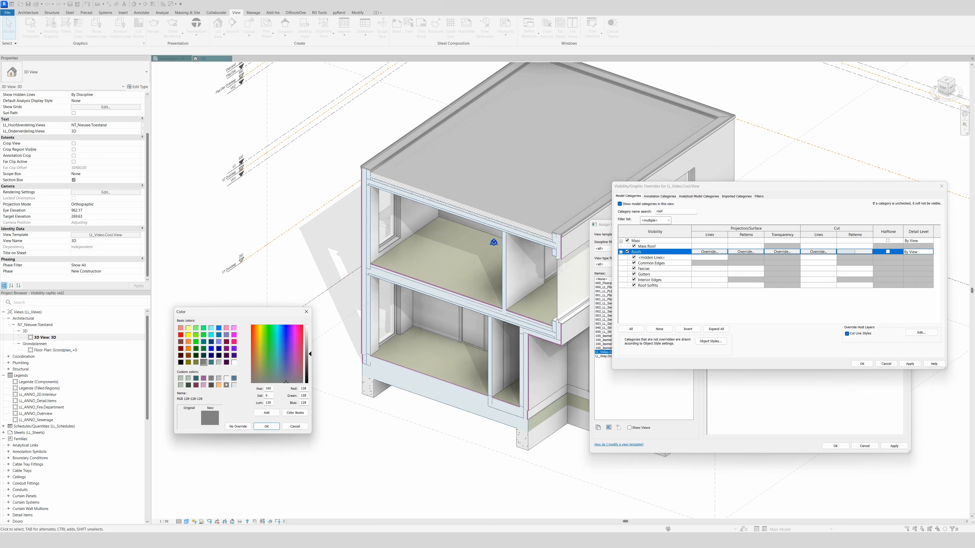
left_click(234, 378)
left_click(266, 426)
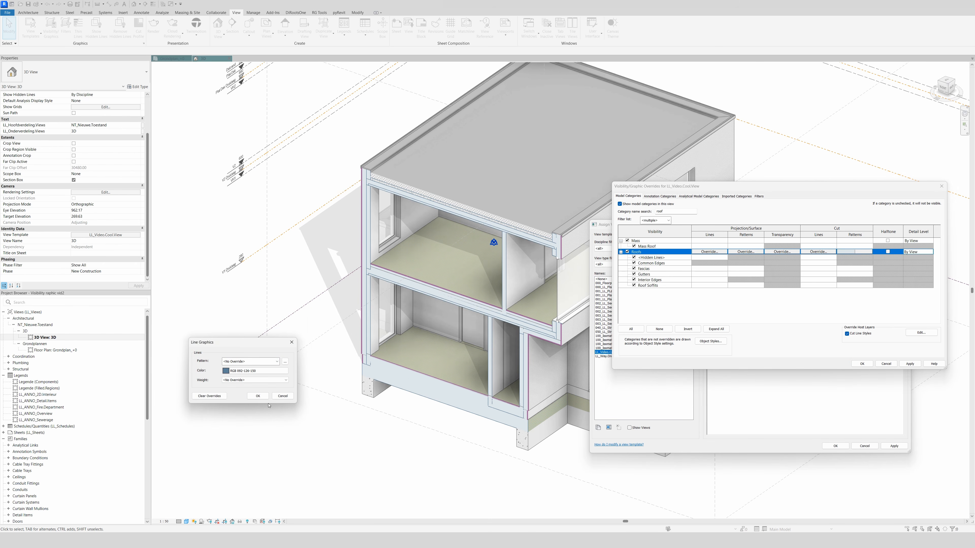
left_click(258, 396)
left_click(910, 363)
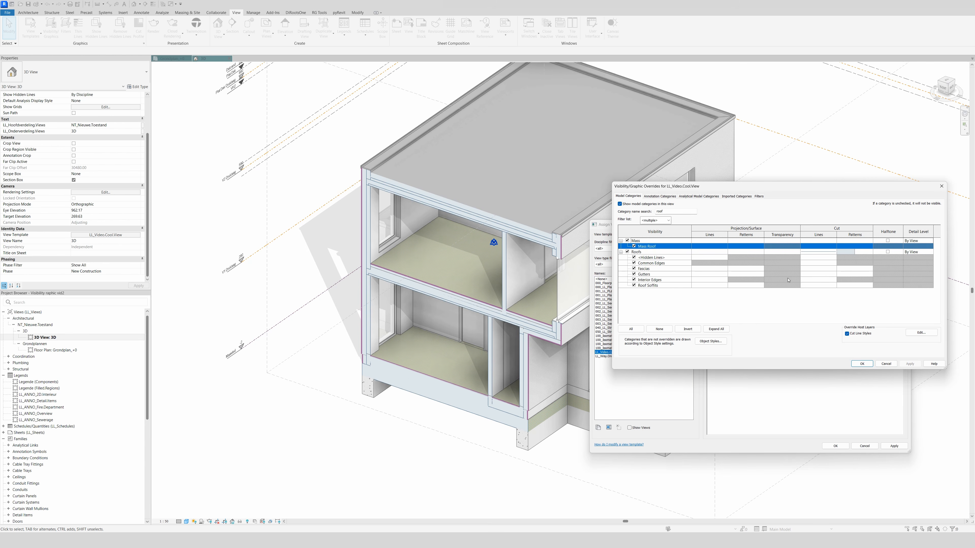
Filter the model categories to floors and change the Floors cut pattern's foreground color to the light orange custom color
left_click(671, 211)
type("f")
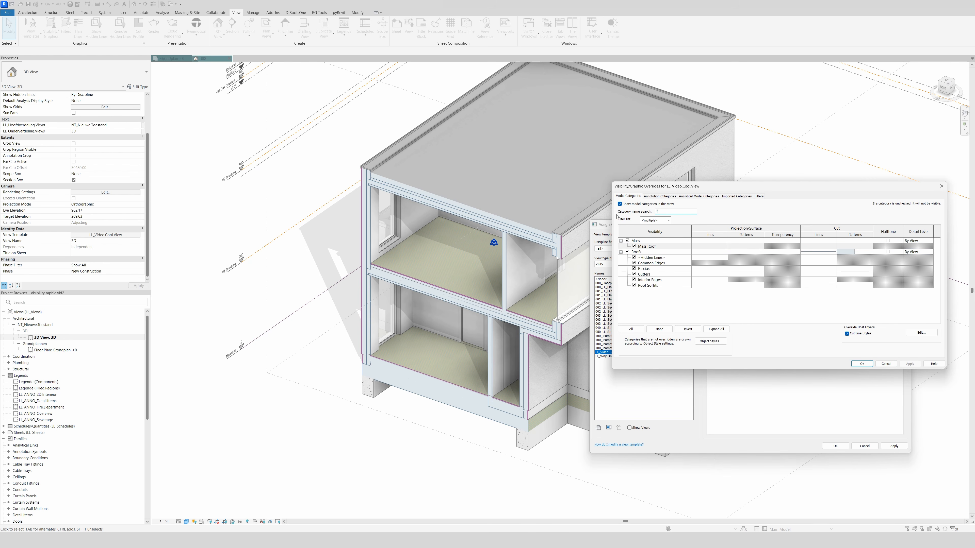
type("loors")
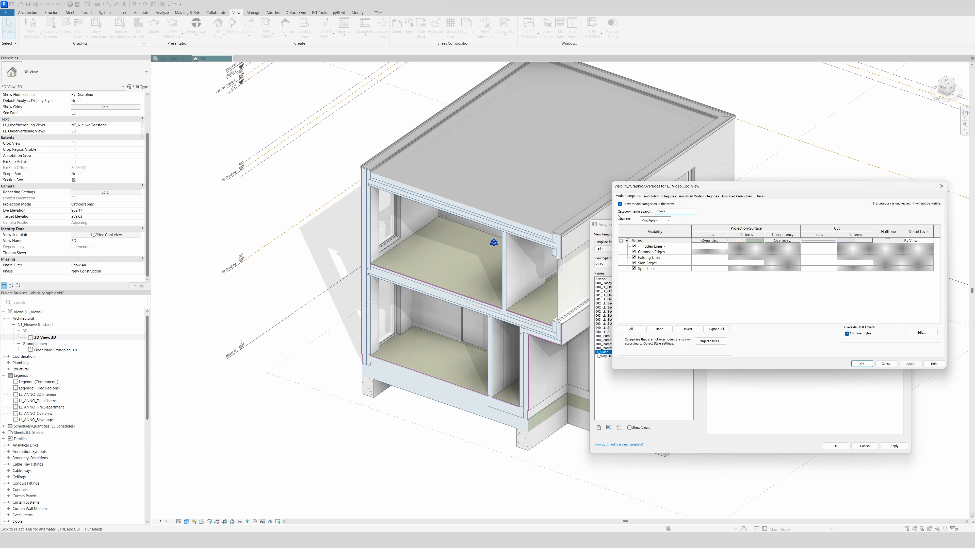
left_click(836, 241)
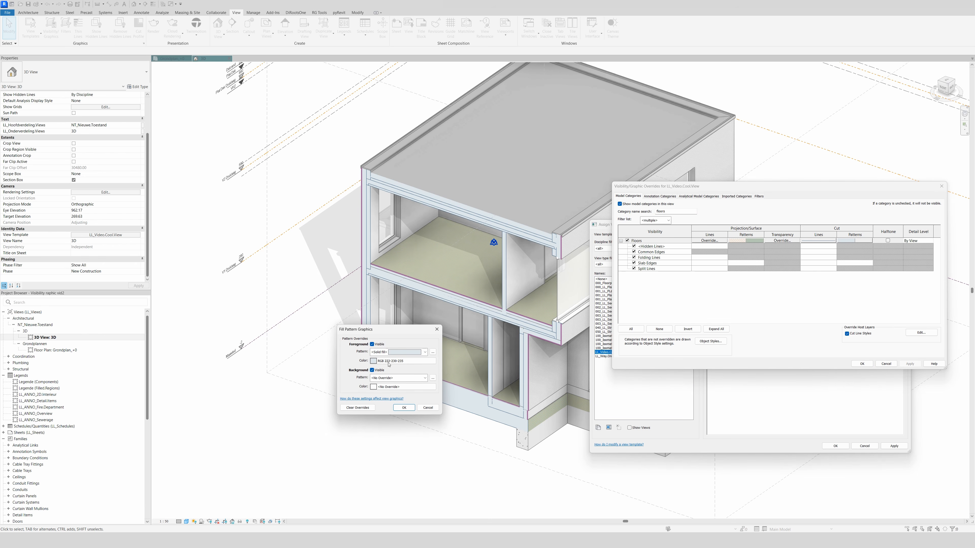
left_click(396, 361)
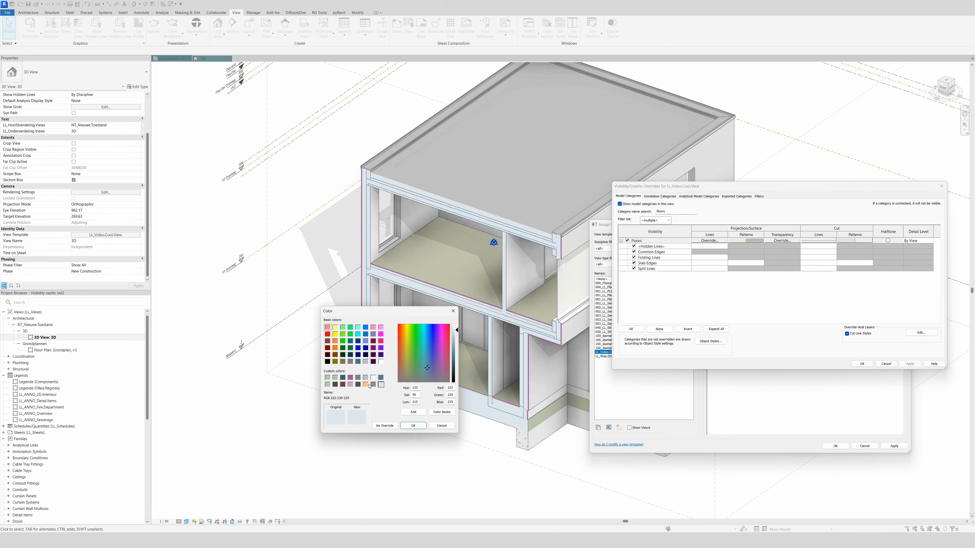
left_click(366, 385)
left_click(413, 425)
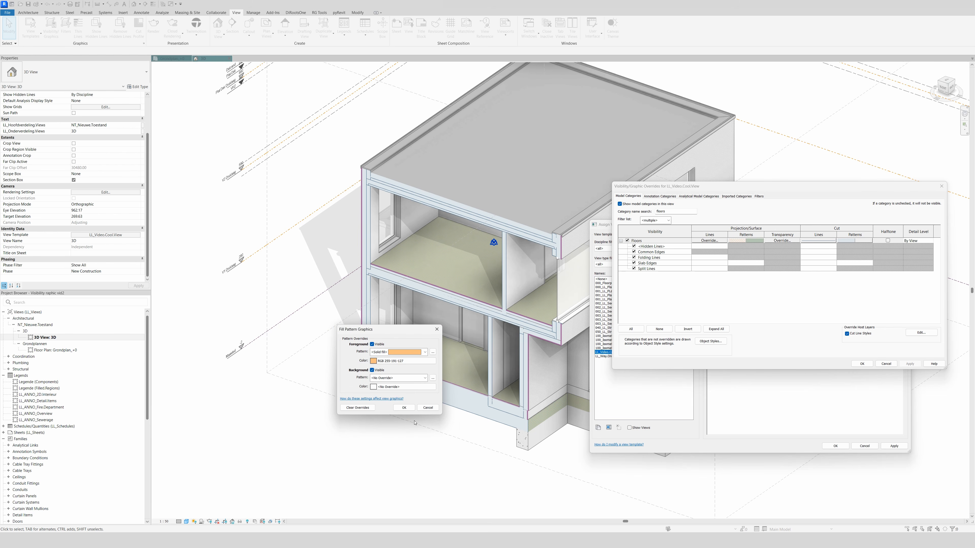
left_click(403, 408)
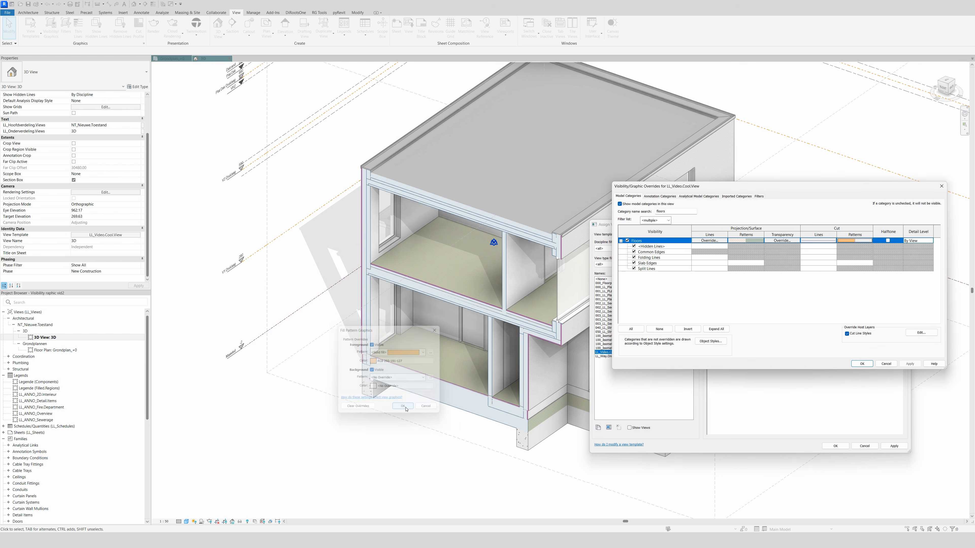
Set the Floors cut line color to RGB 223-112-000, then apply and confirm the template's category overrides
left_click(820, 241)
left_click(253, 370)
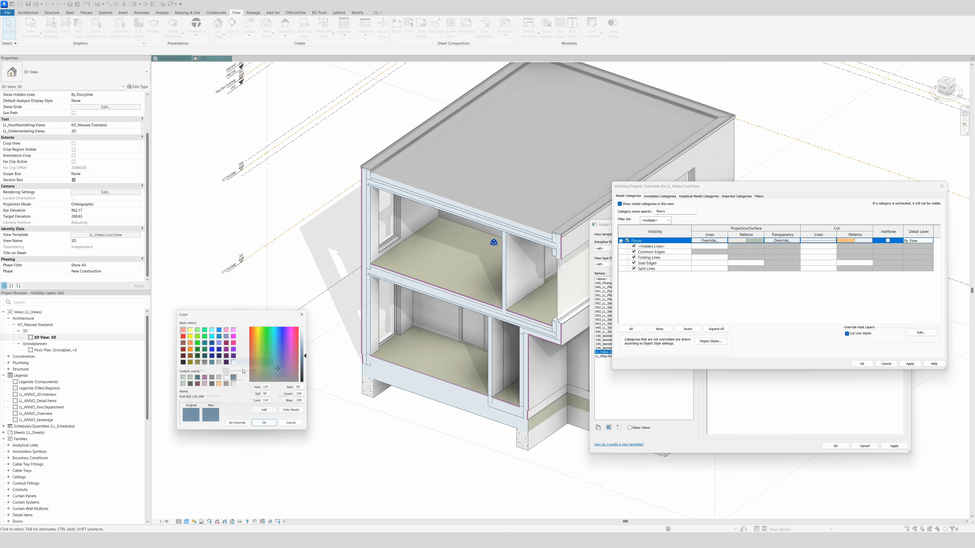
left_click(219, 385)
left_click(309, 357)
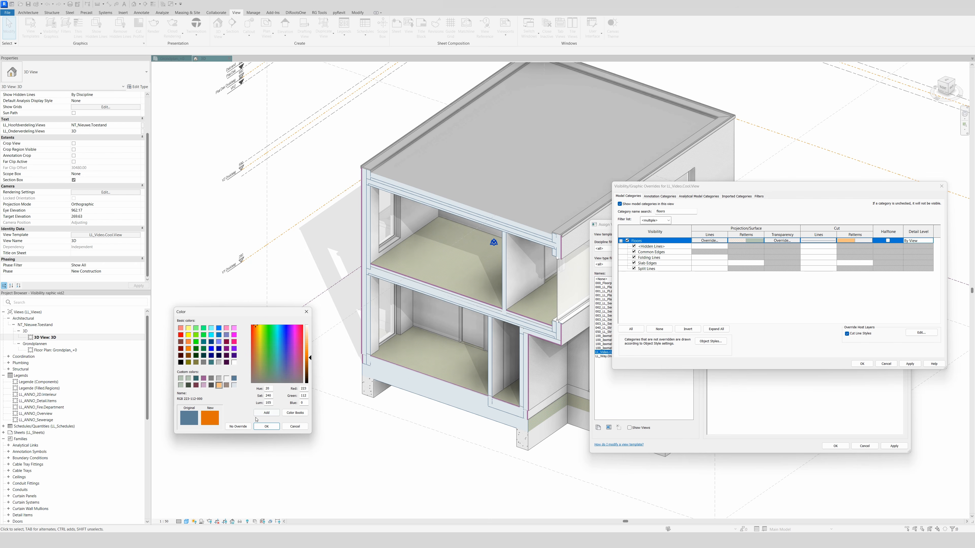
left_click(262, 426)
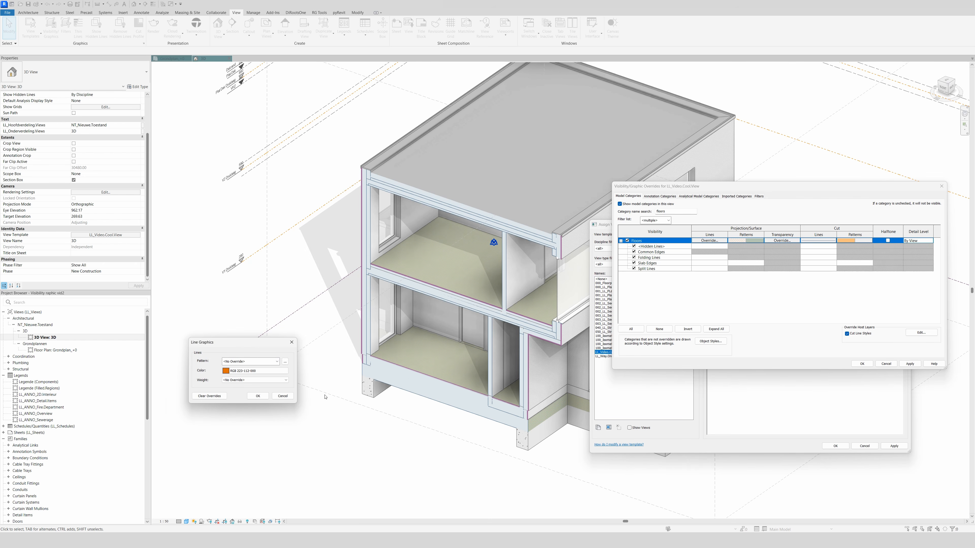
left_click(257, 395)
left_click(909, 363)
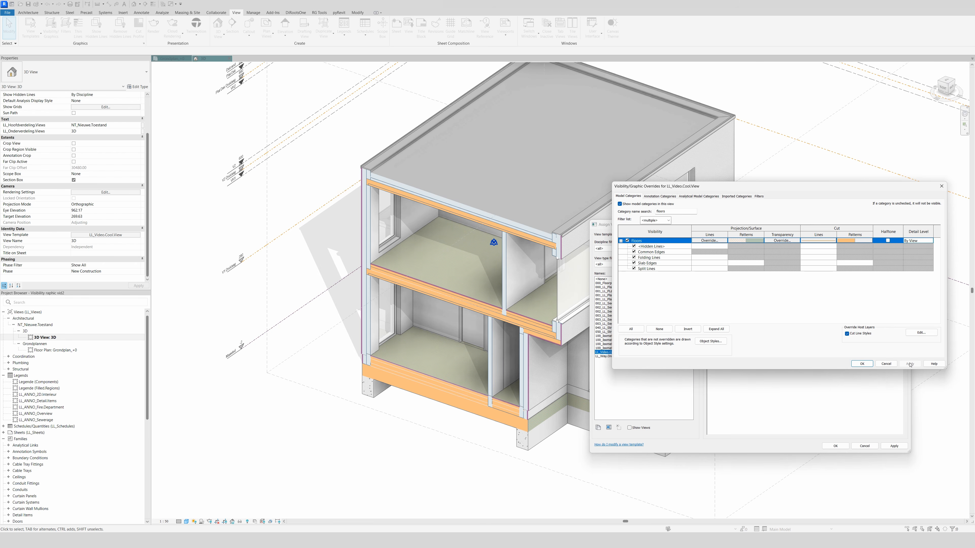
left_click(861, 363)
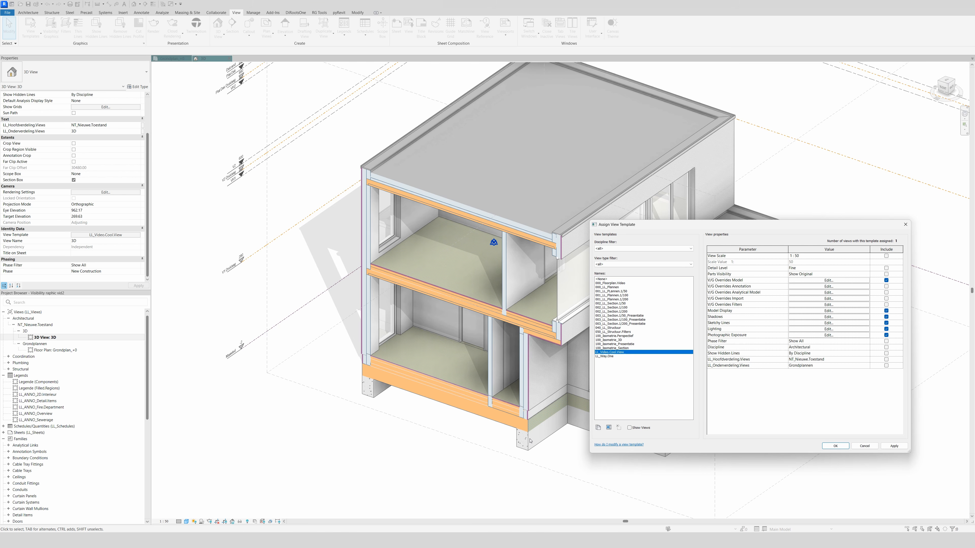
Reopen the LL_Video.Cool.View template's model category overrides and filter the categories to slab
left_click(828, 281)
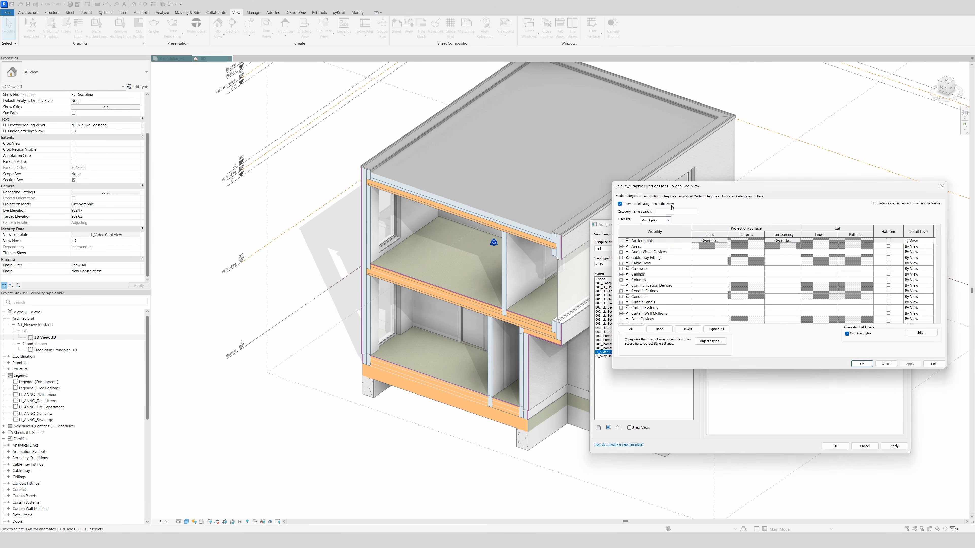
type("slab")
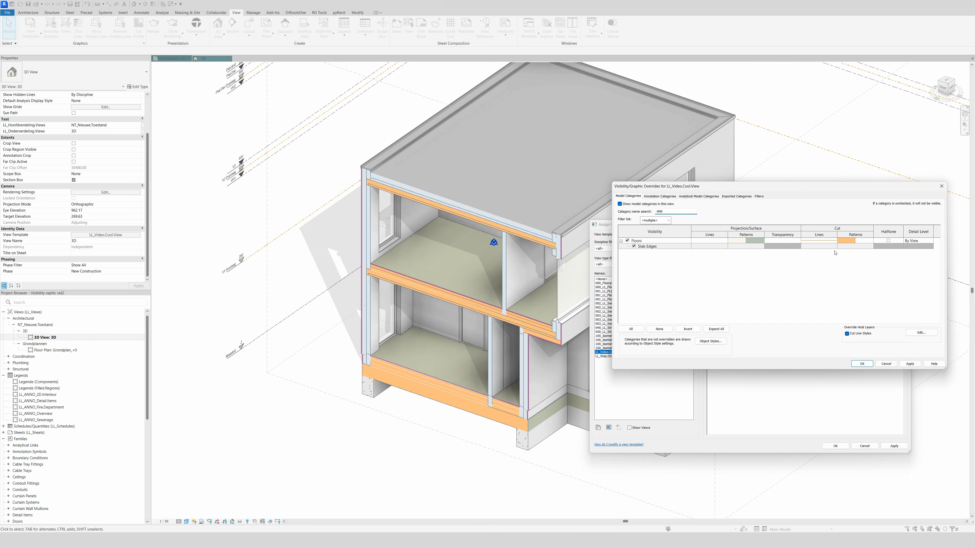
left_click(941, 186)
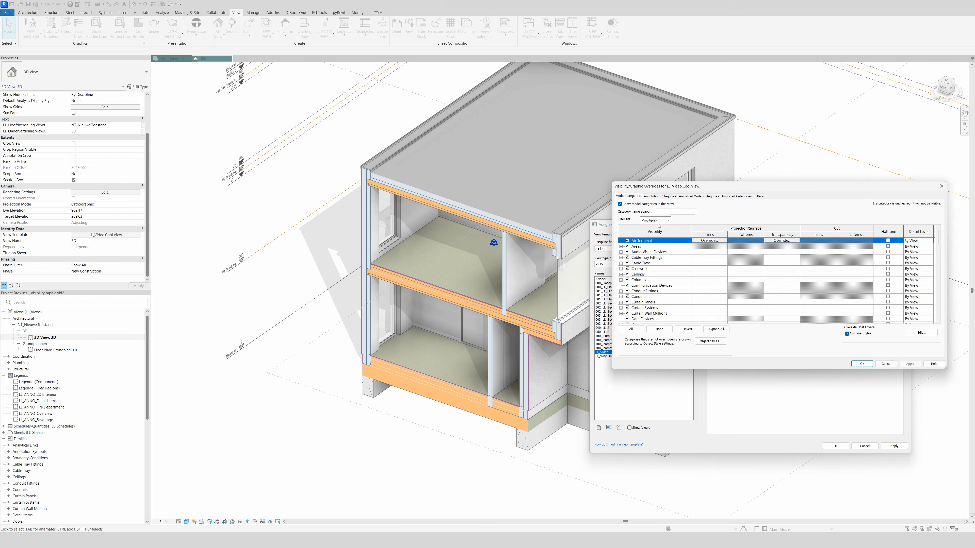
left_click(666, 212)
type("slab")
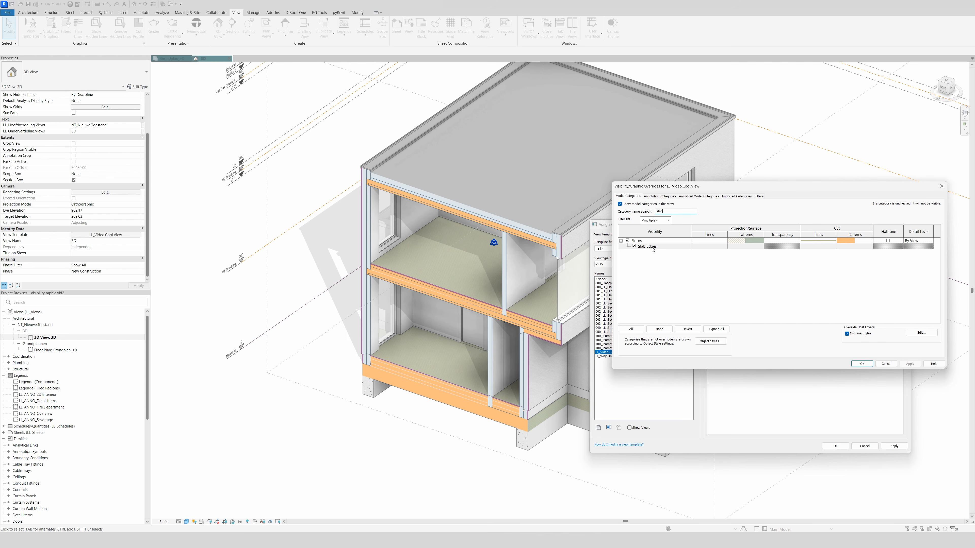
Override the Slab Edges cut pattern with a solid foreground fill in a dusty pink color
left_click(842, 248)
left_click(842, 248)
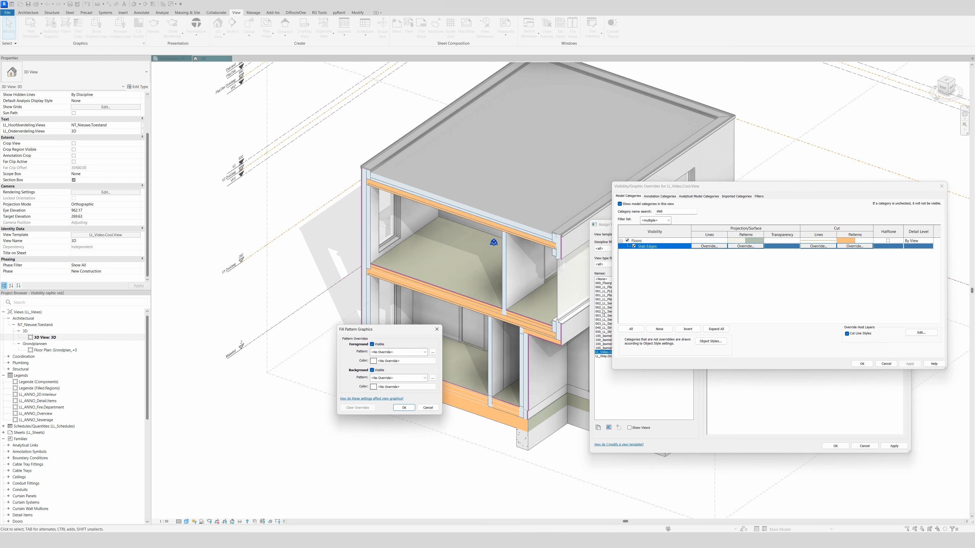
left_click(387, 352)
left_click(389, 364)
left_click(388, 361)
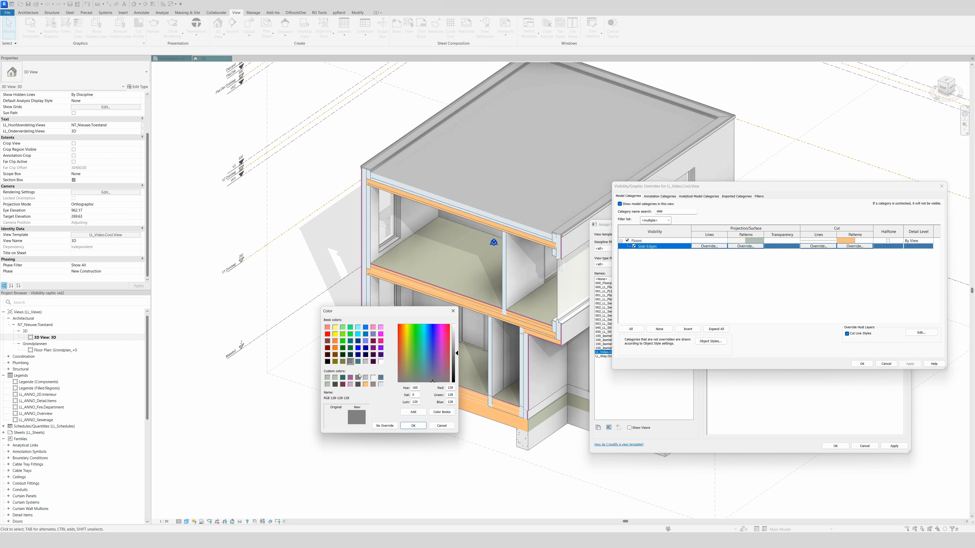
left_click(329, 336)
left_click(447, 362)
left_click_drag(456, 364, 456, 343)
left_click(411, 426)
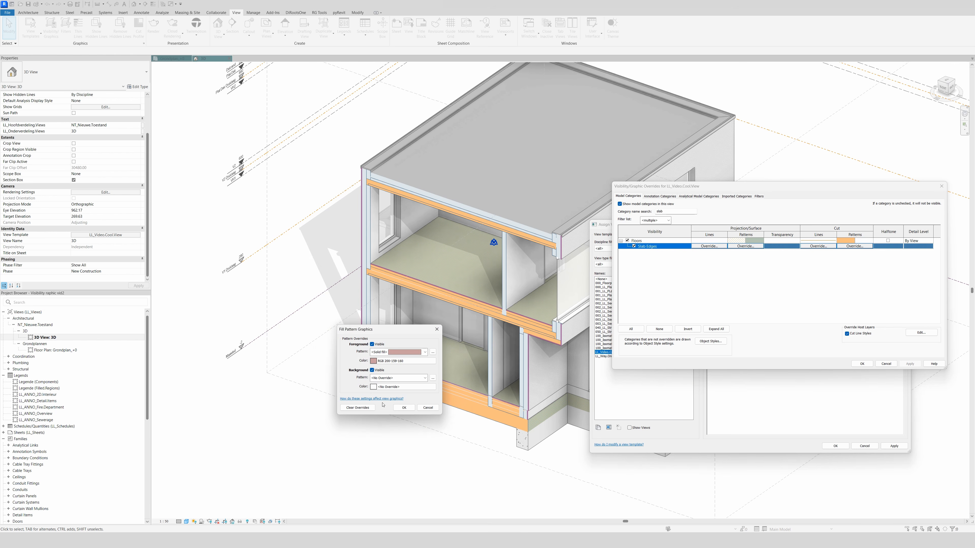
left_click(403, 408)
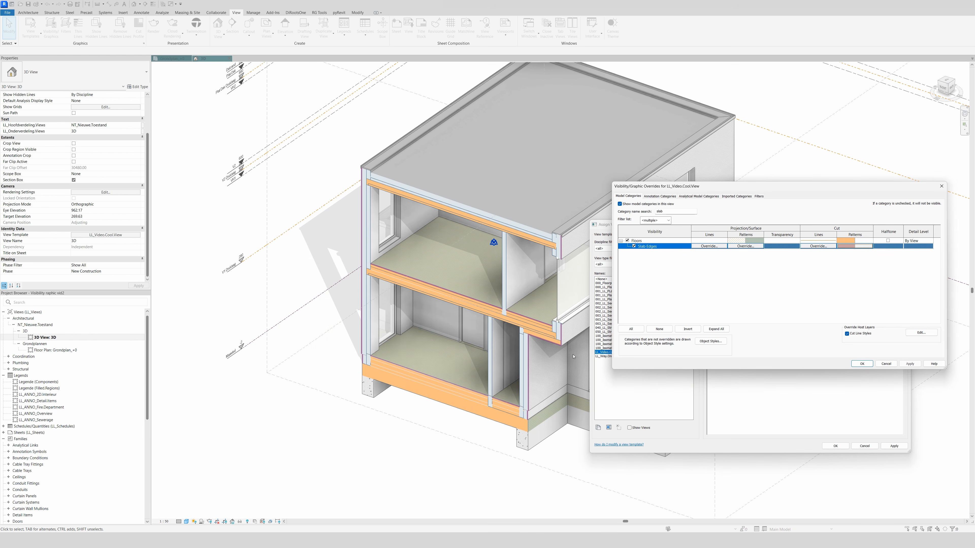
Set the Slab Edges cut line color to a darker shade of the pink custom color and apply the template changes
left_click(806, 247)
left_click(253, 370)
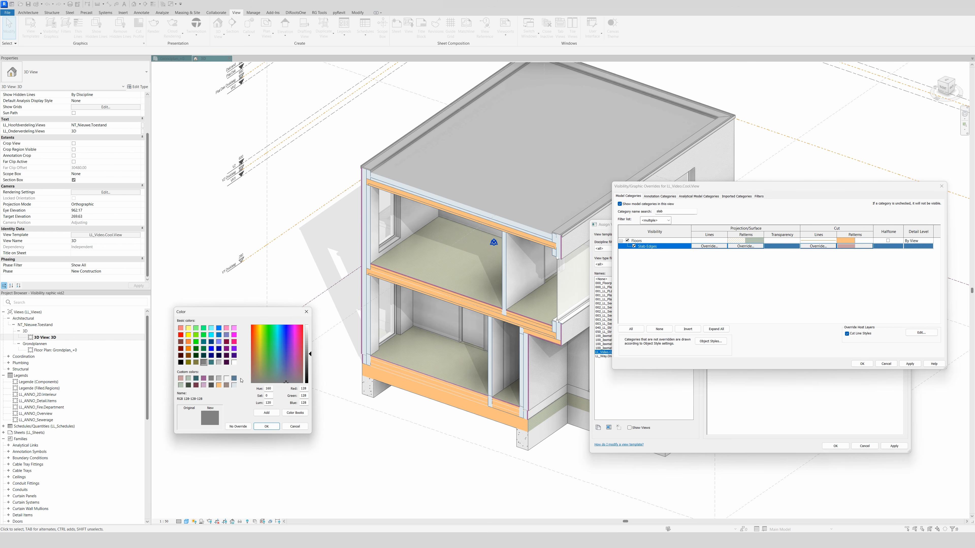
left_click(181, 378)
left_click(309, 363)
left_click(270, 427)
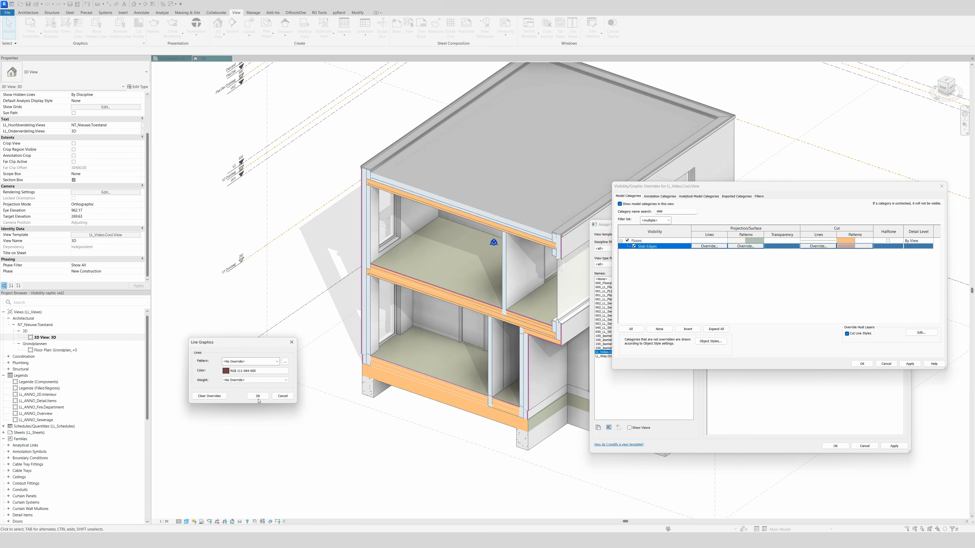
left_click(257, 397)
left_click(918, 364)
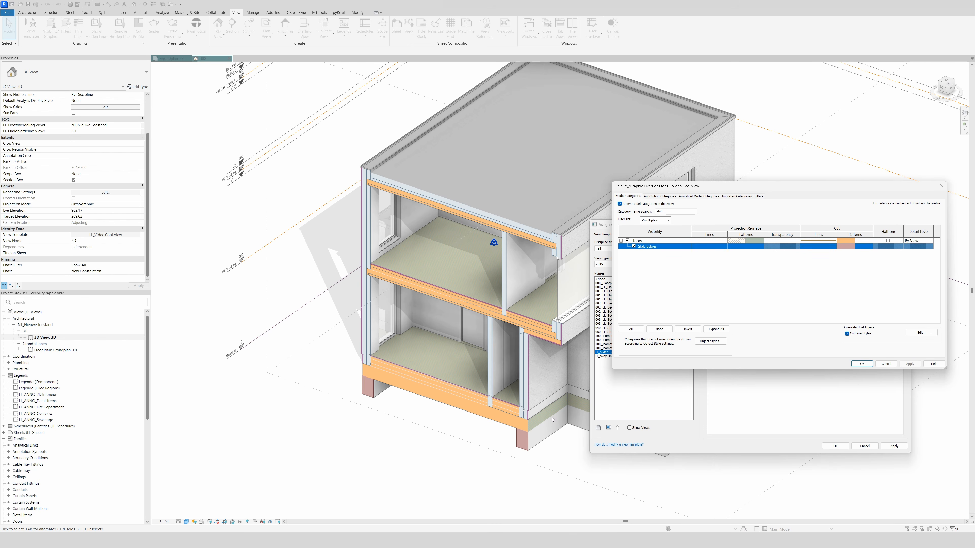
left_click(851, 364)
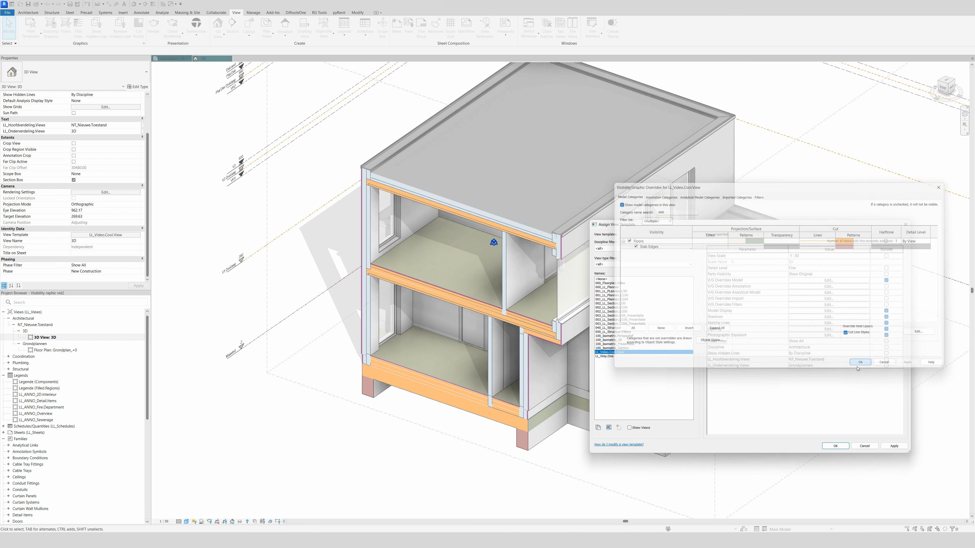
left_click(831, 448)
Duplicate the 3D view with detailing
scroll(437, 409, "down", 2)
mouse_move(387, 416)
middle_mouse_down("shift")
mouse_move(510, 403)
mouse_move(377, 412)
middle_mouse_up("shift")
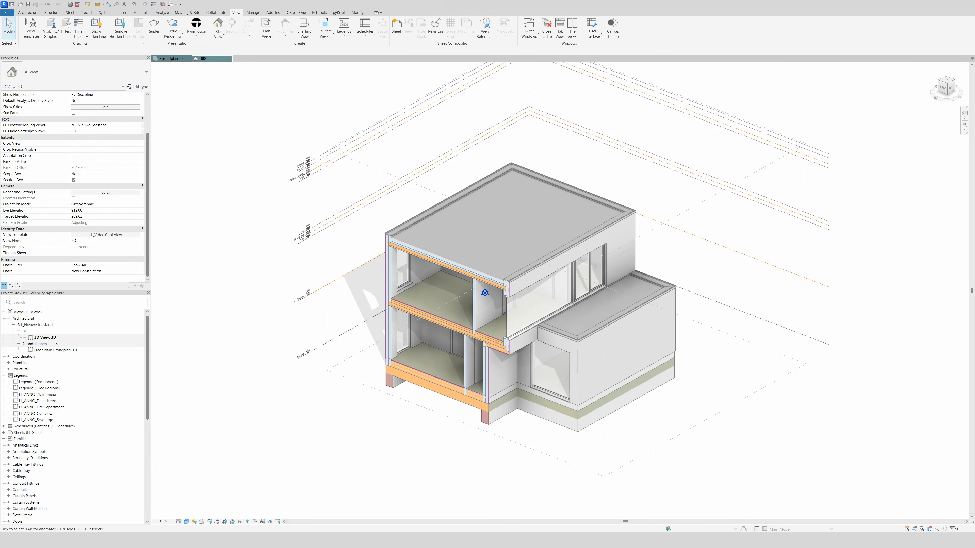
right_click(48, 336)
mouse_move(95, 417)
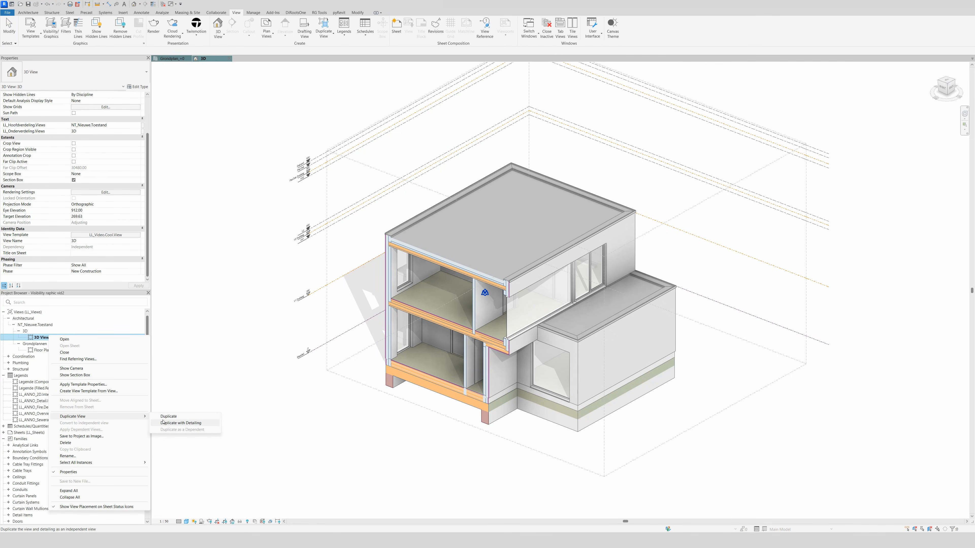
left_click(164, 422)
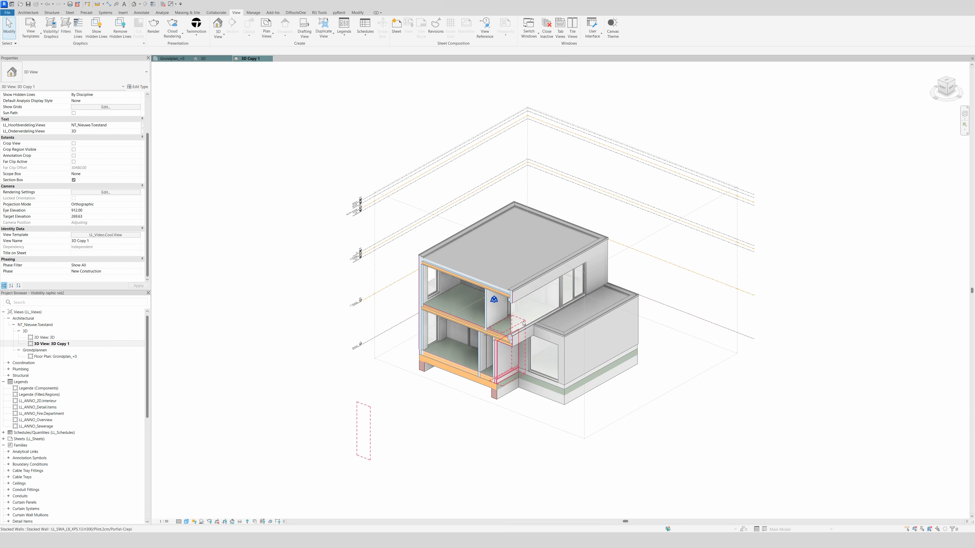
middle_click_drag(345, 260, 364, 261, "shift")
left_click(369, 265)
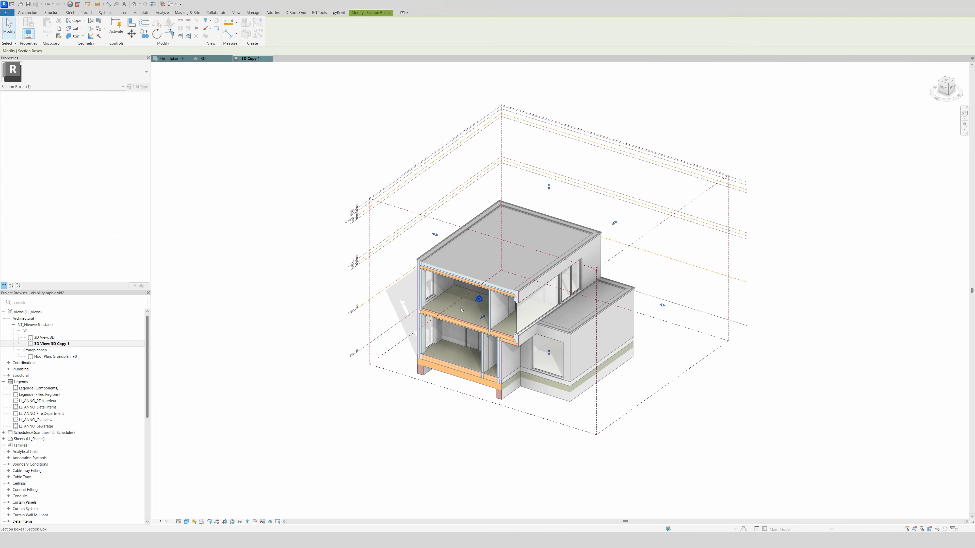
key("Escape")
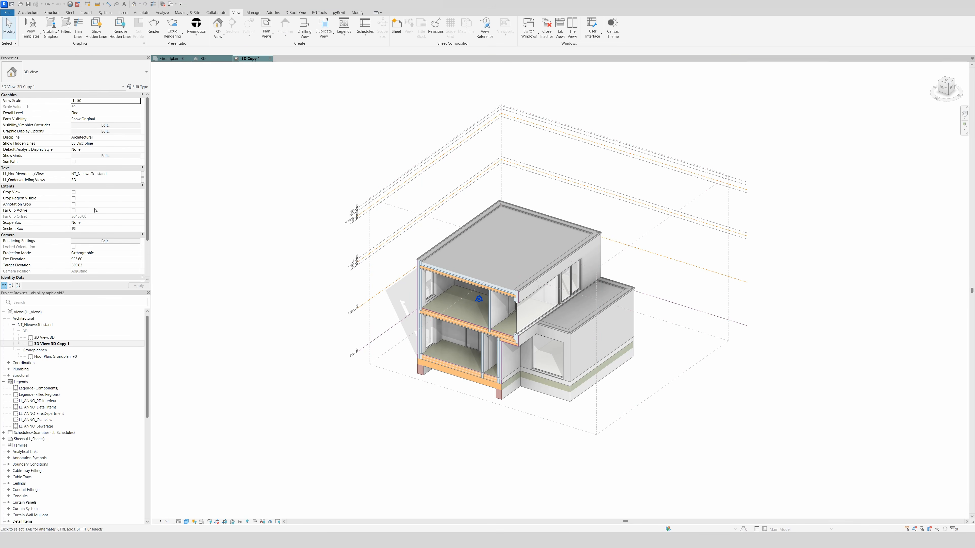
Assign the 001_LL_PLannen.1/50 view template to the duplicated 3D view, listing templates of all view types
left_click(88, 241)
left_click(525, 202)
scroll(111, 222, "down", 3)
left_click(106, 234)
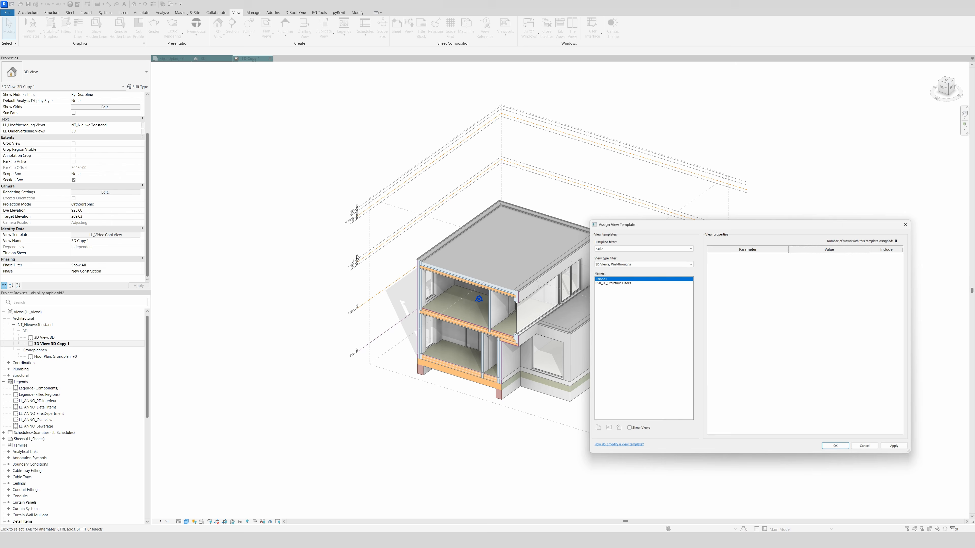
left_click(606, 264)
left_click(608, 270)
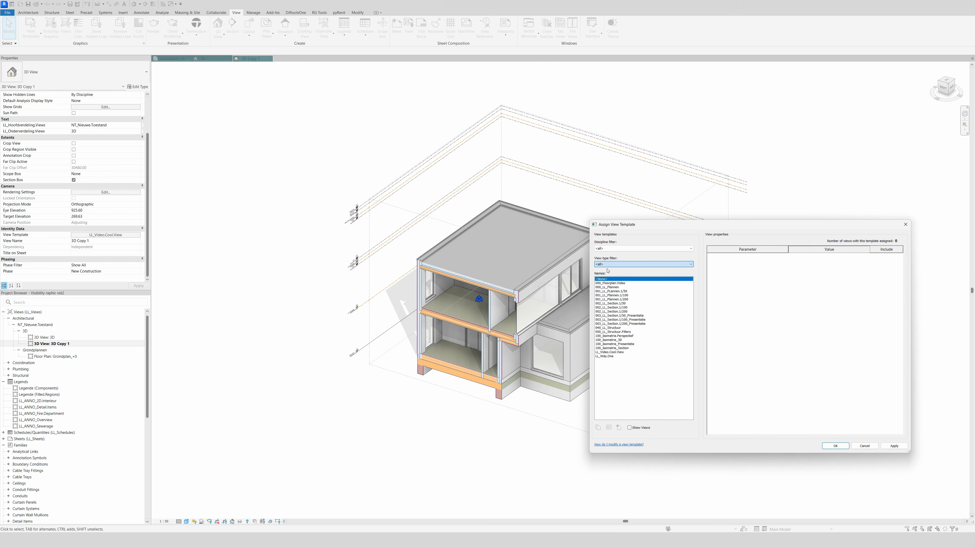
left_click(611, 287)
left_click(615, 291)
left_click(893, 446)
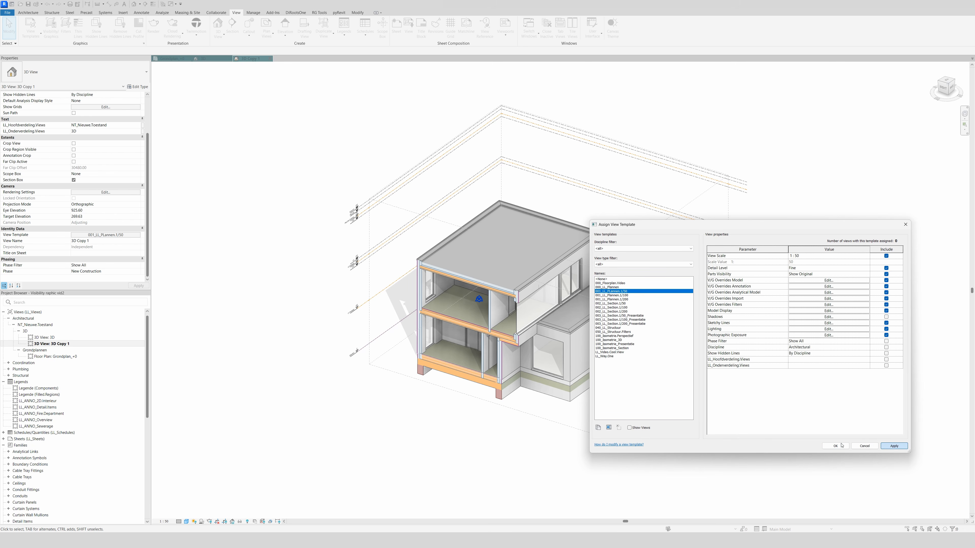
left_click(835, 446)
Assign the LL_Video.Cool.View template to the duplicated 3D view, choosing it from templates of all view types
left_click(536, 415)
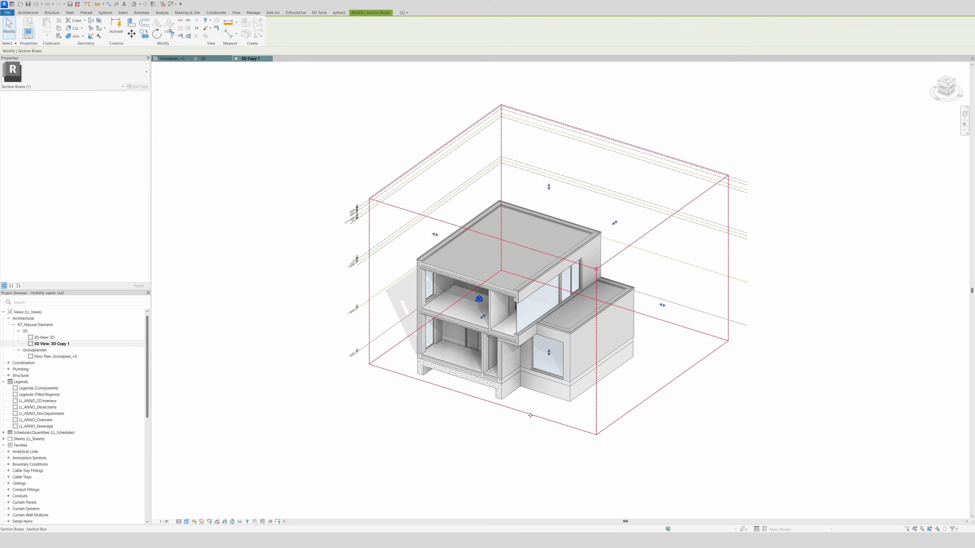
middle_click_drag(407, 360, 630, 376, "shift")
scroll(630, 376, "up", 5)
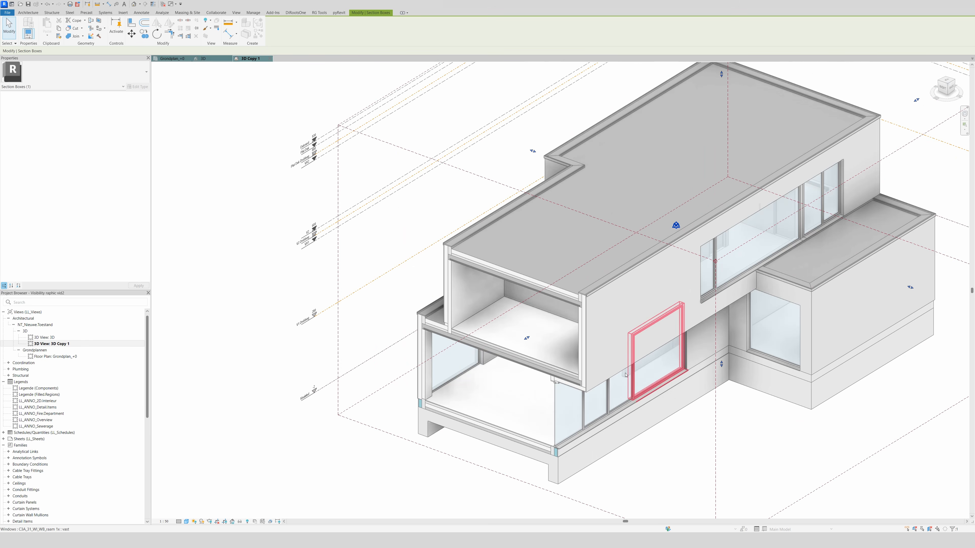
key("Escape")
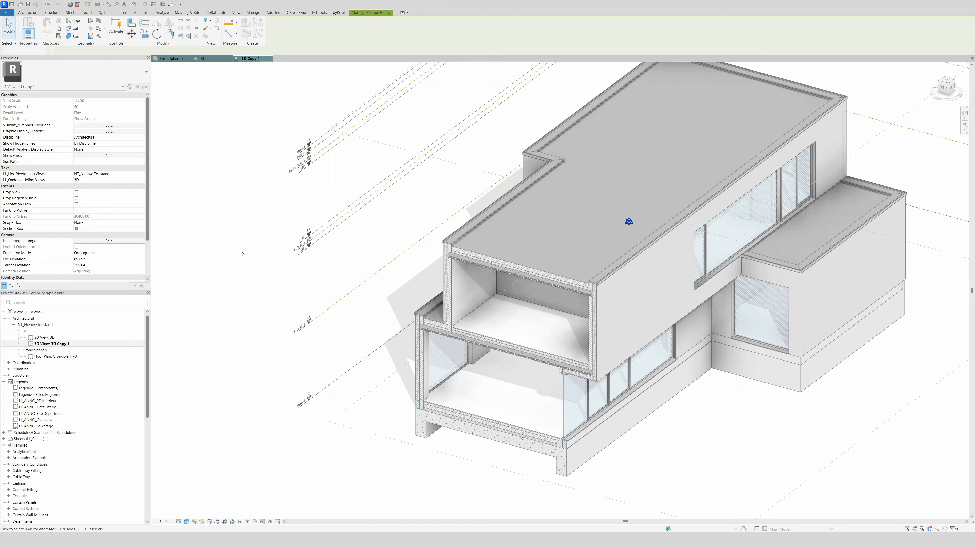
scroll(95, 245, "down", 3)
left_click(105, 235)
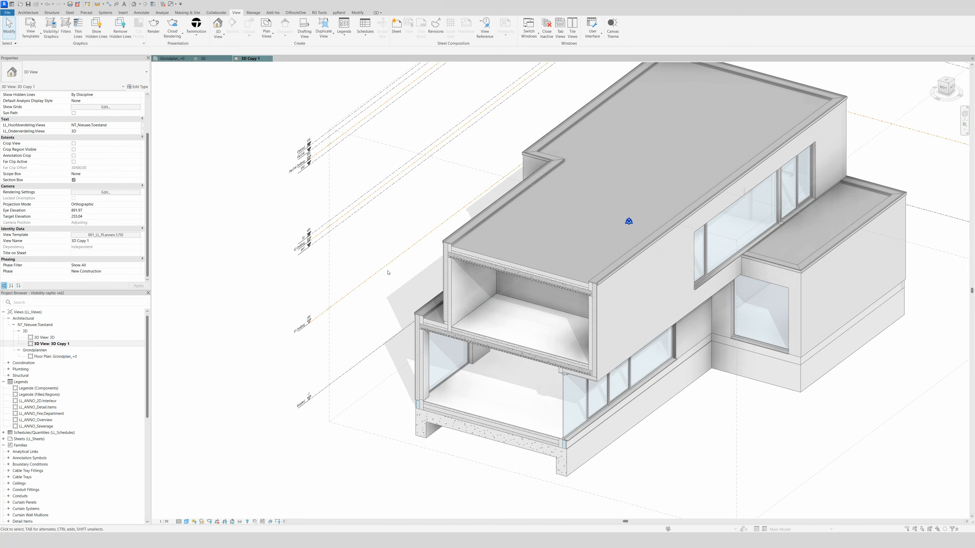
left_click(612, 265)
left_click(629, 270)
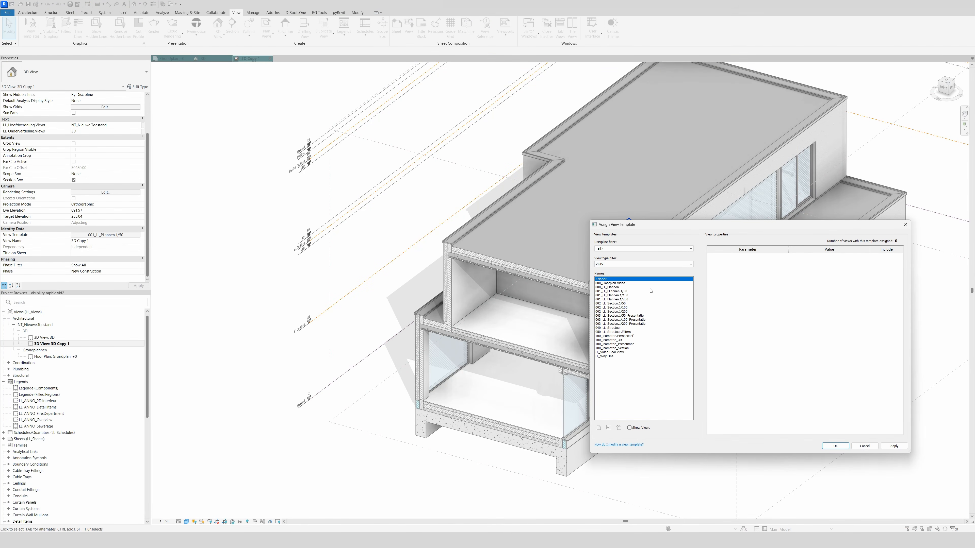
left_click(610, 352)
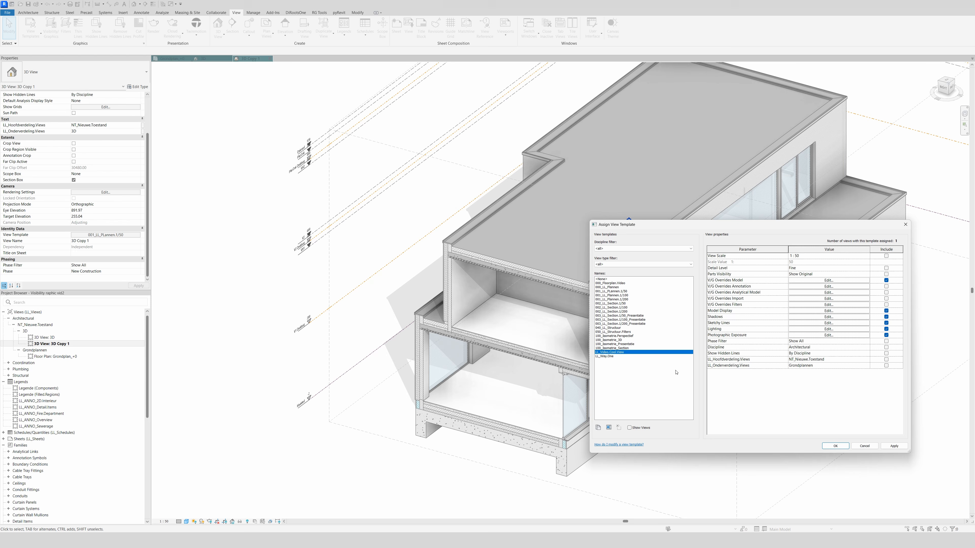
left_click(893, 446)
left_click(835, 445)
Include the V/G Overrides Annotation parameter in the LL_Video.Cool.View template, choosing it from templates of all view types
middle_click_drag(824, 447, 748, 440, "shift")
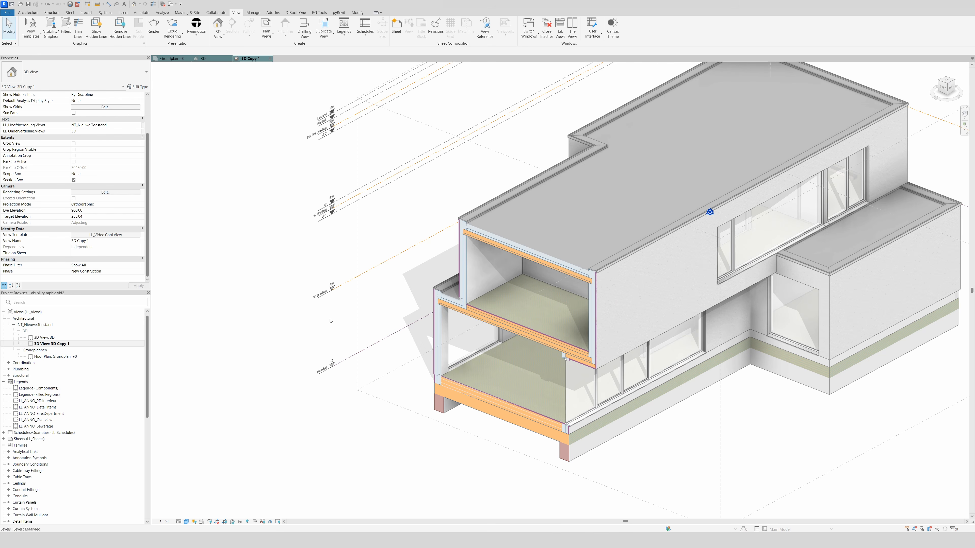
middle_click_drag(747, 440, 379, 420, "shift")
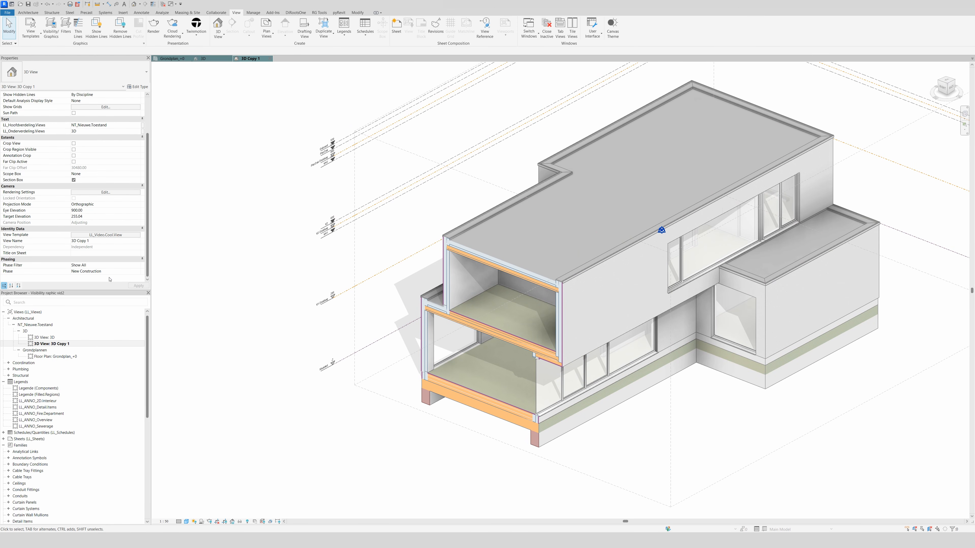
left_click(122, 235)
left_click(652, 264)
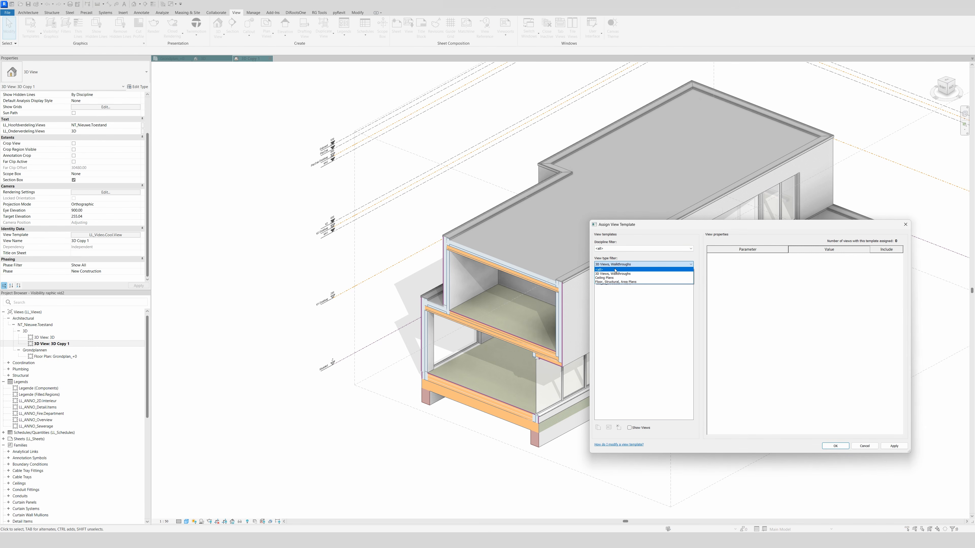
left_click(614, 270)
left_click(616, 353)
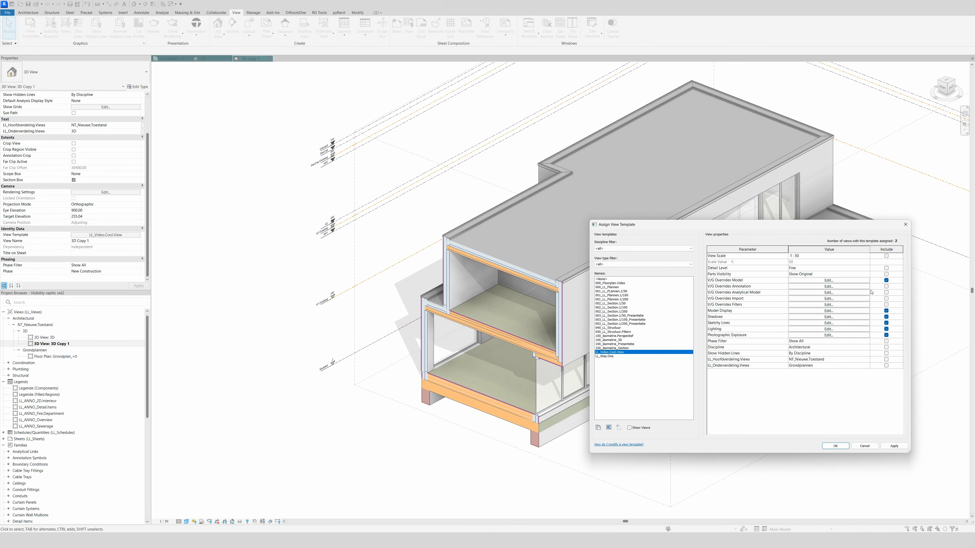
left_click(886, 287)
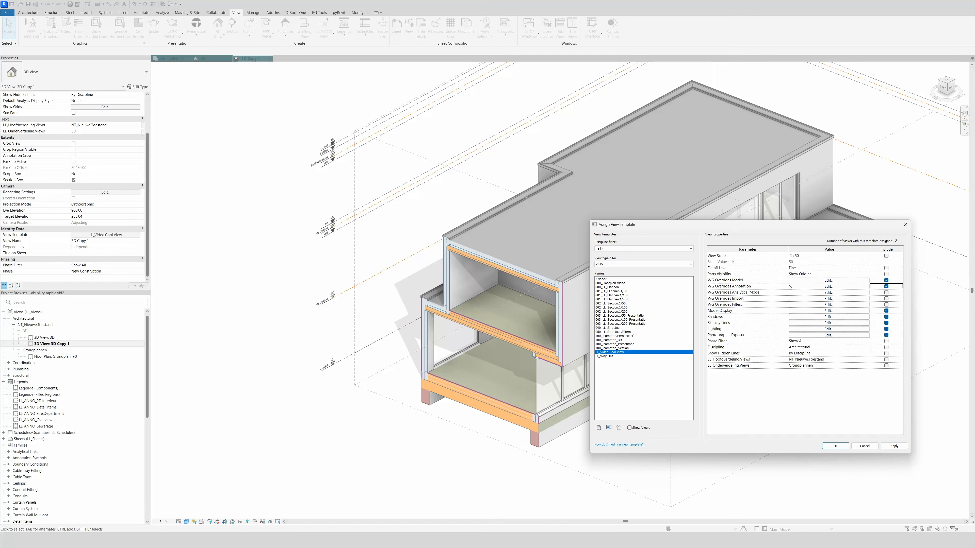
Hide the Levels annotation category in the LL_Video.Cool.View template and apply the changes to the duplicated 3D view
left_click(828, 286)
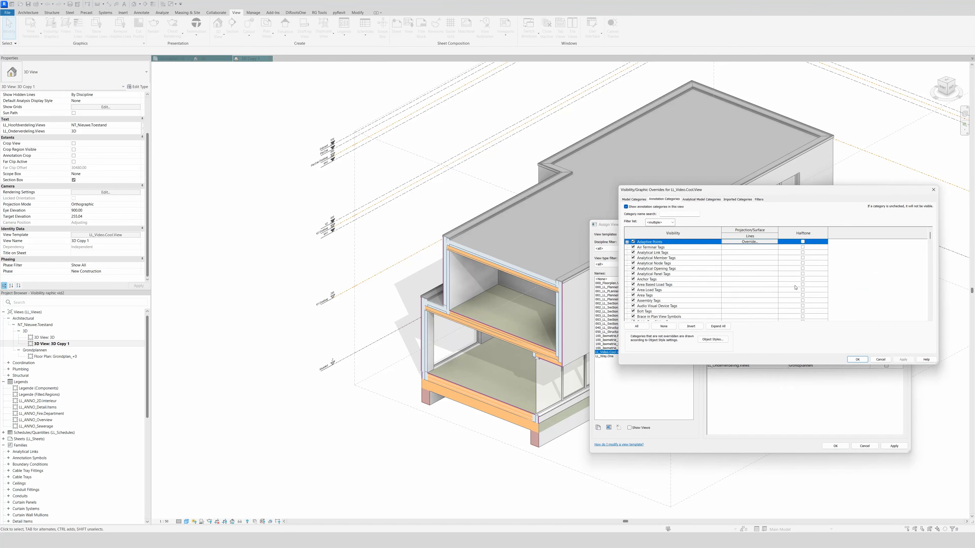
left_click(665, 212)
type("lev")
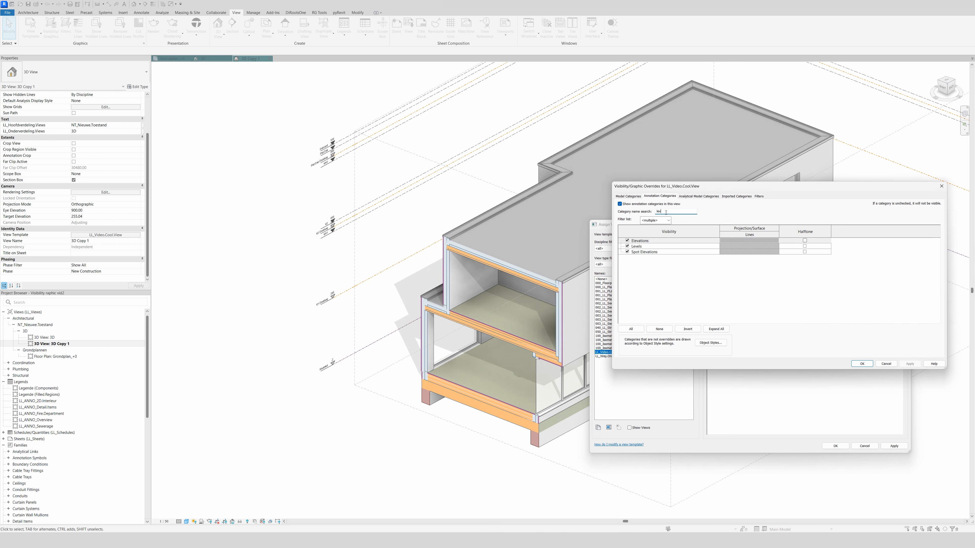
left_click(627, 246)
left_click(909, 363)
left_click(864, 365)
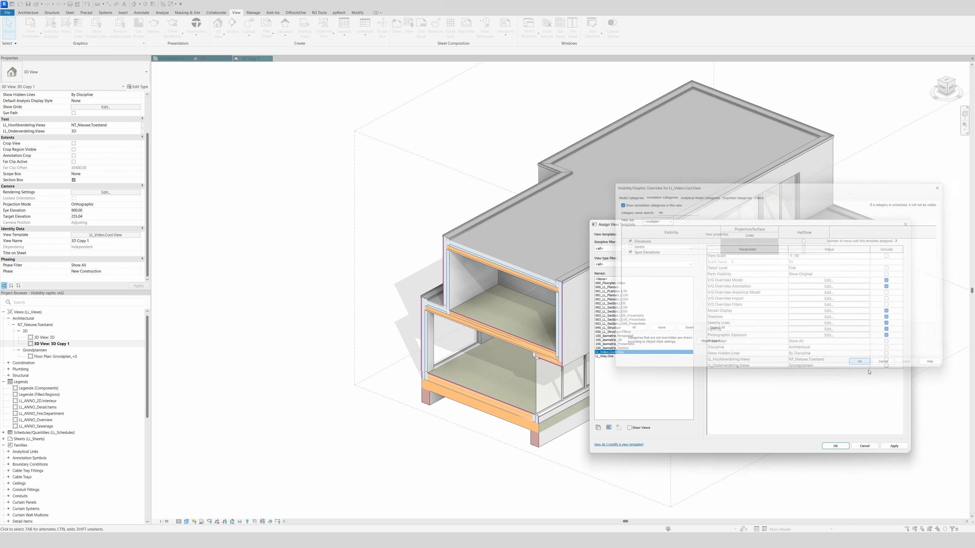
left_click(835, 445)
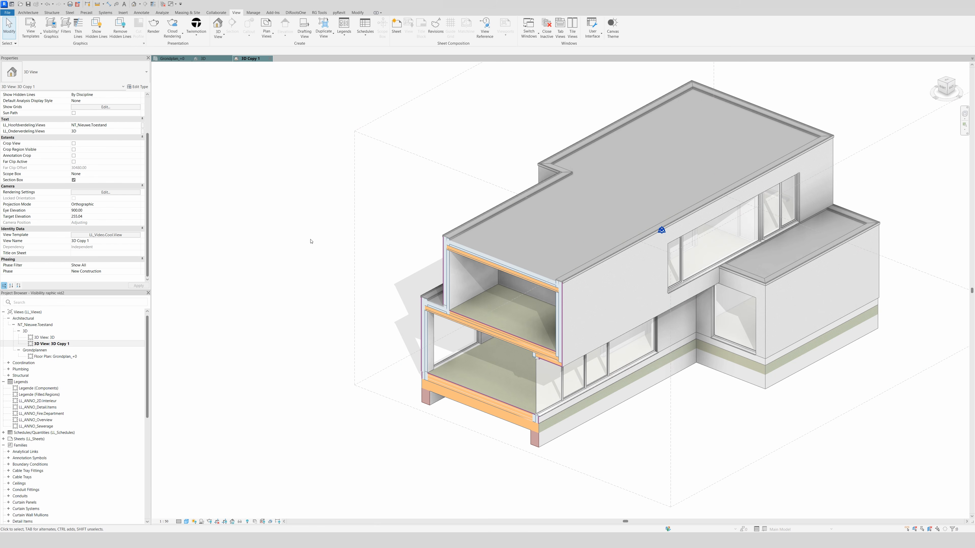
Hide the Section Boxes annotation category in the LL_Video.Cool.View template, found among all view types, and apply it to the duplicated 3D view
left_click(121, 235)
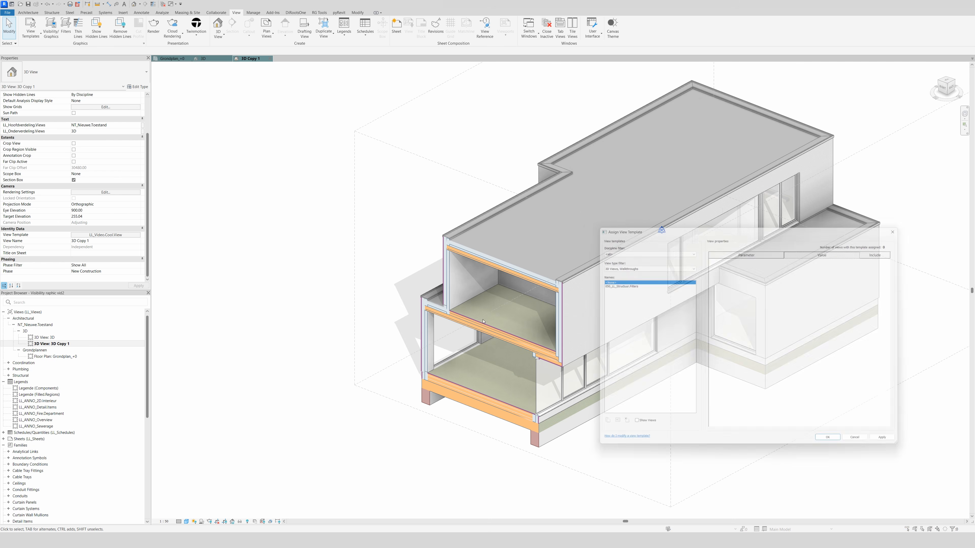
left_click(652, 264)
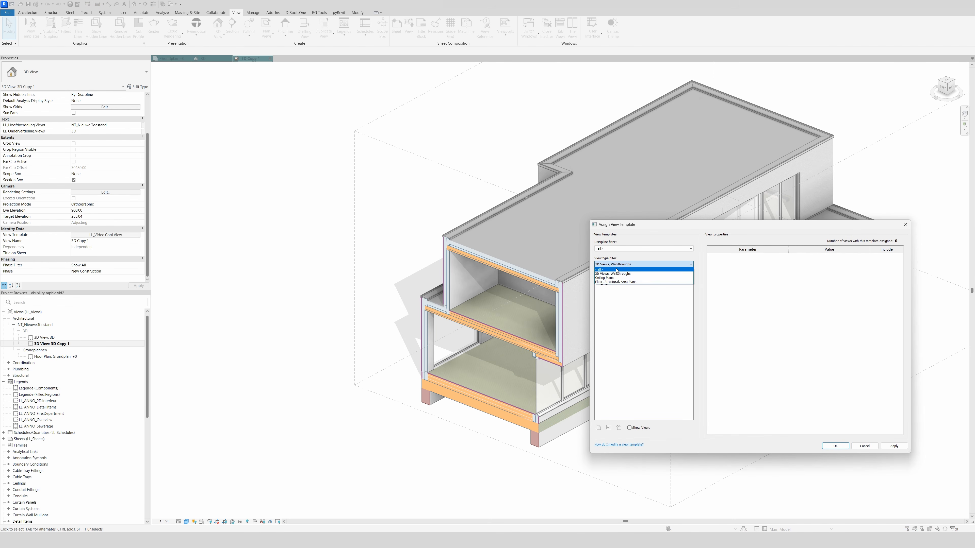
left_click(624, 270)
left_click(616, 352)
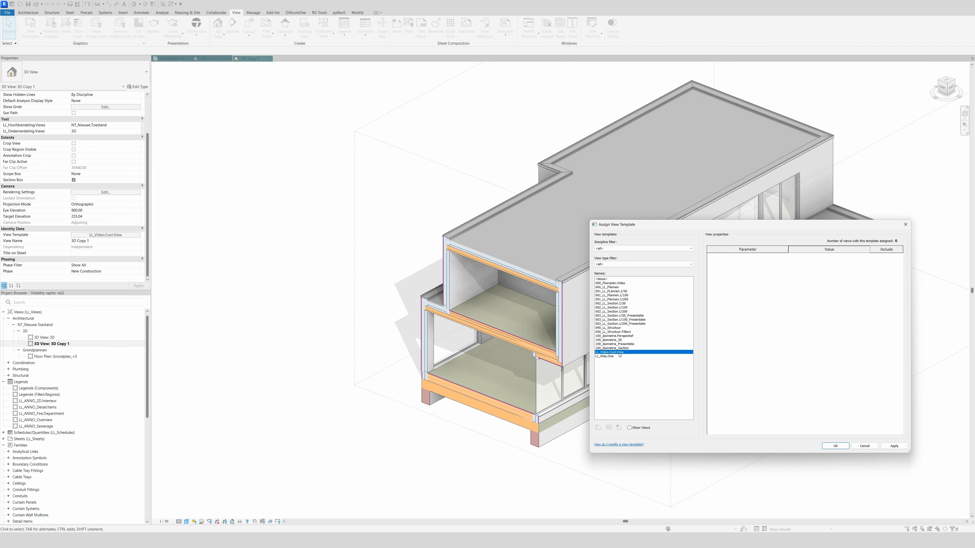
left_click(843, 287)
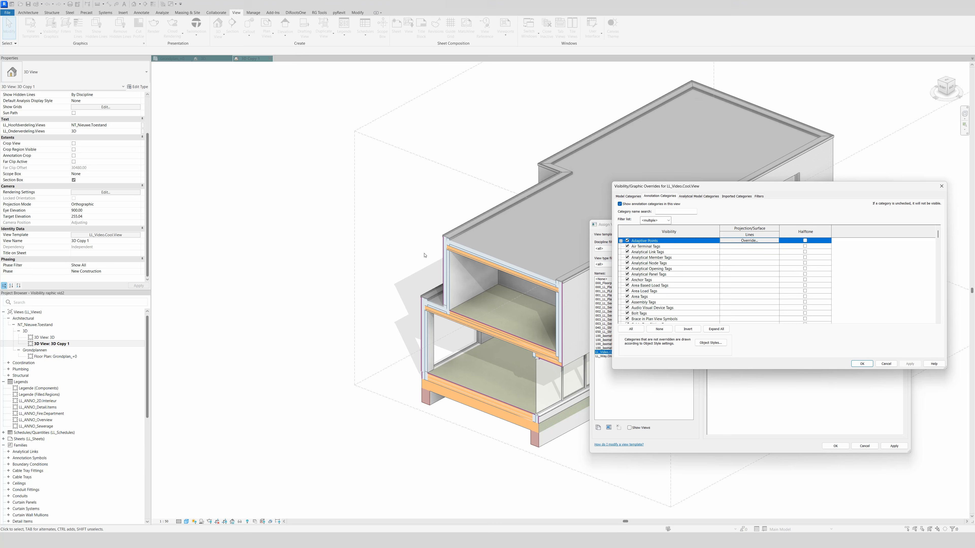
left_click(663, 212)
type("sec")
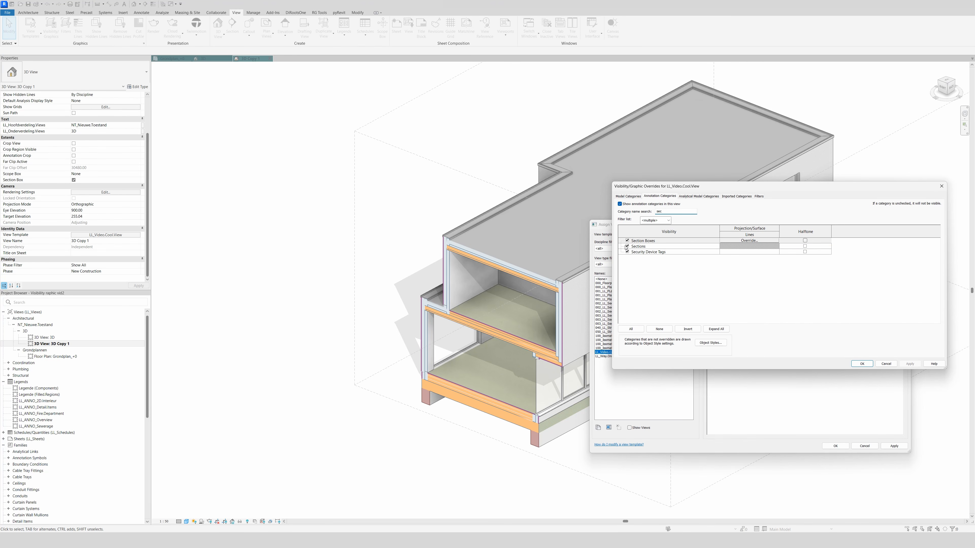
left_click(627, 247)
left_click(627, 241)
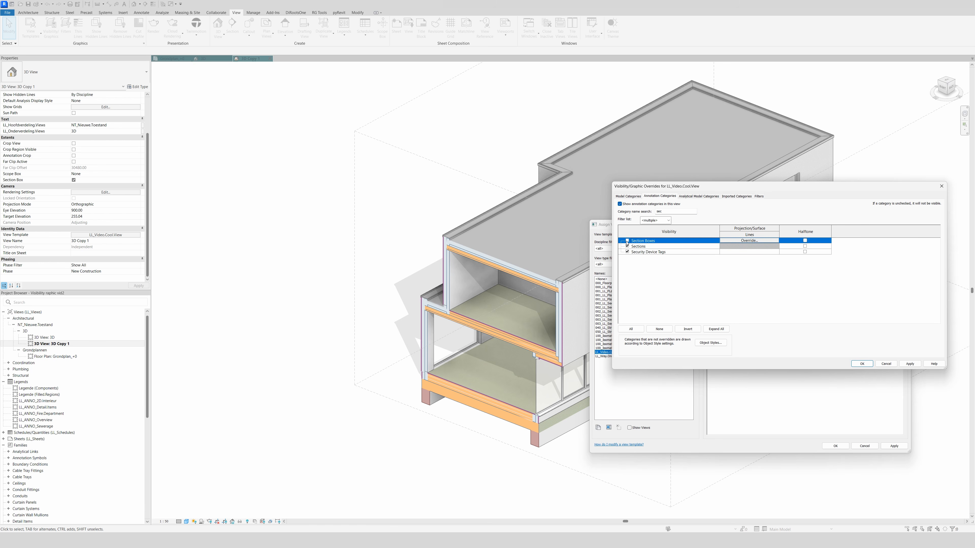
left_click(910, 363)
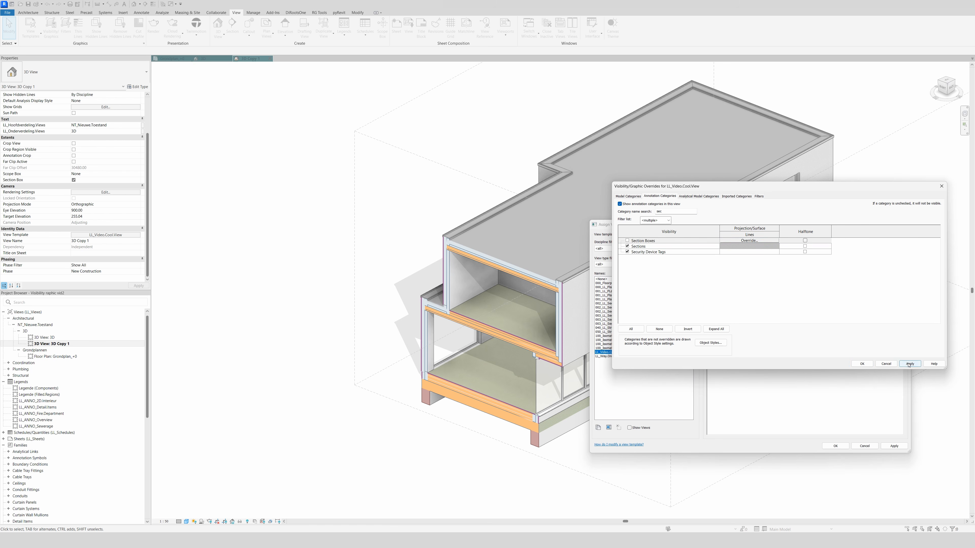
left_click(862, 363)
left_click(889, 447)
left_click(835, 445)
middle_click_drag(753, 460, 713, 454)
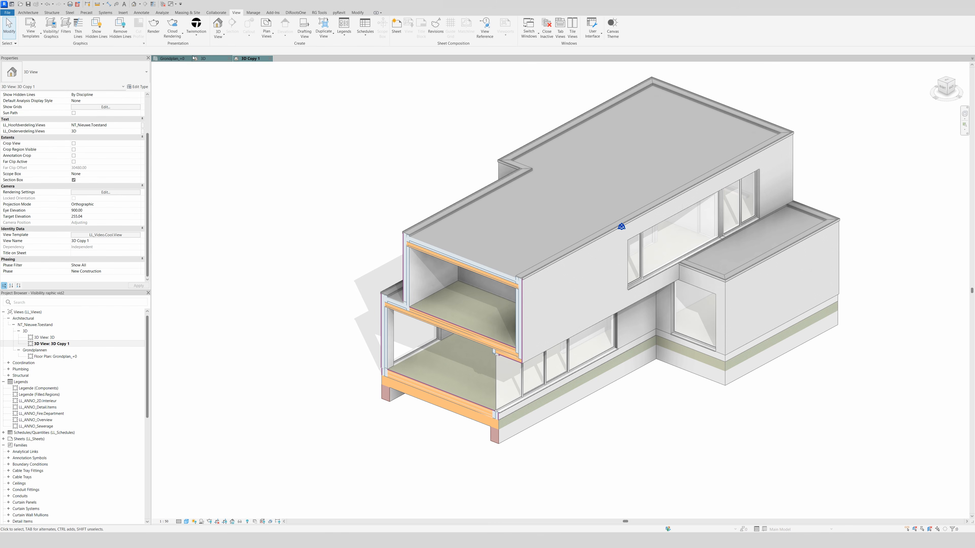
Switch to the Grondplan_+0 floor plan view
left_click(180, 59)
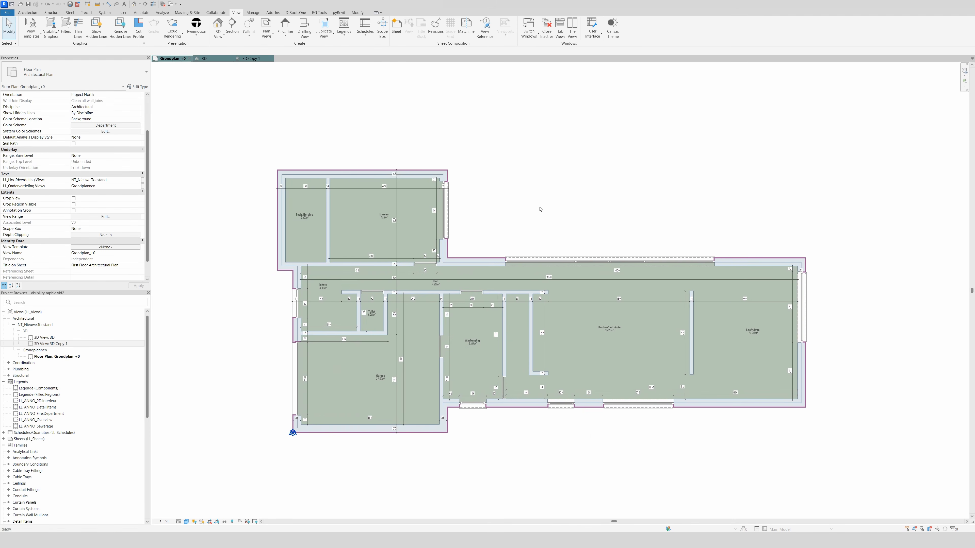
scroll(540, 209, "up", 1)
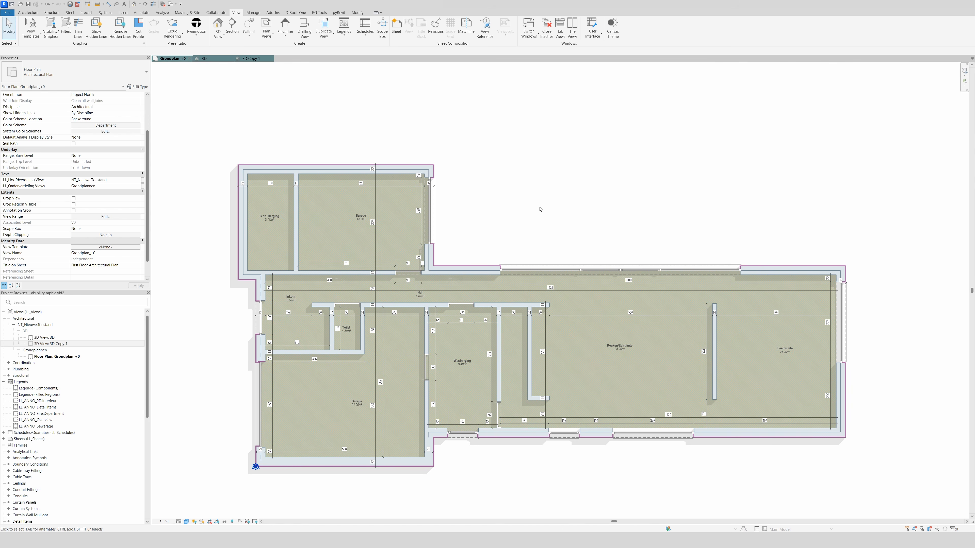